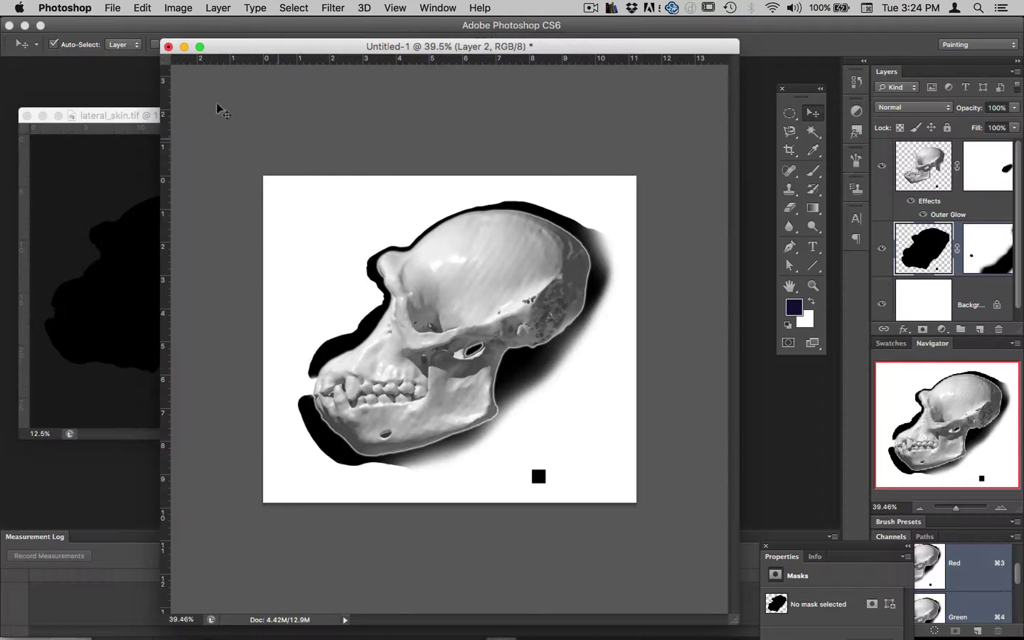
- Minimize the Untitled-1 composite and close lateral_skull.tif without saving, along with lateral_skin.tif
click(184, 46)
drag(249, 127, 328, 130)
click(328, 127)
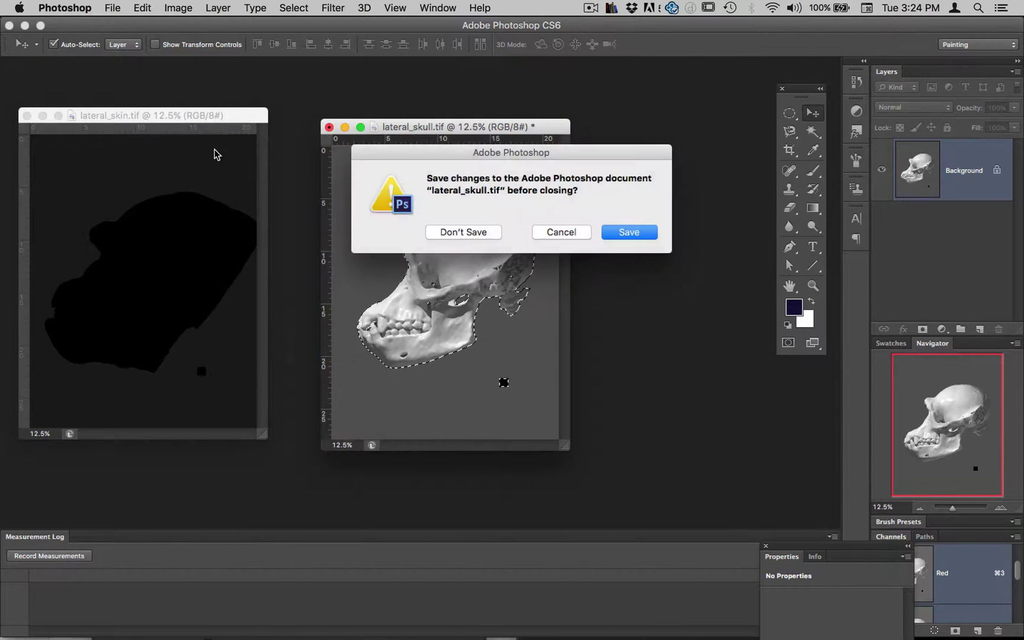
click(463, 232)
click(24, 117)
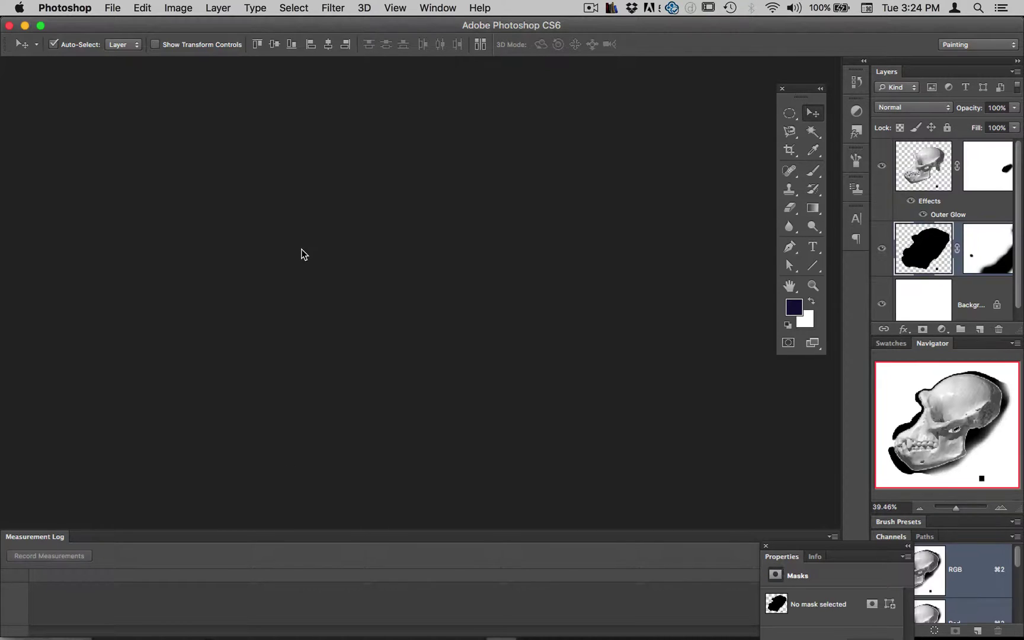
- Switch to Finder and open lateral_skin.tif and lateral_skull.tif from the Desktop's adult_PT_demonstration folder in Photoshop, viewing each image
key(super+Tab)
key(super+Tab)
key(super+Tab)
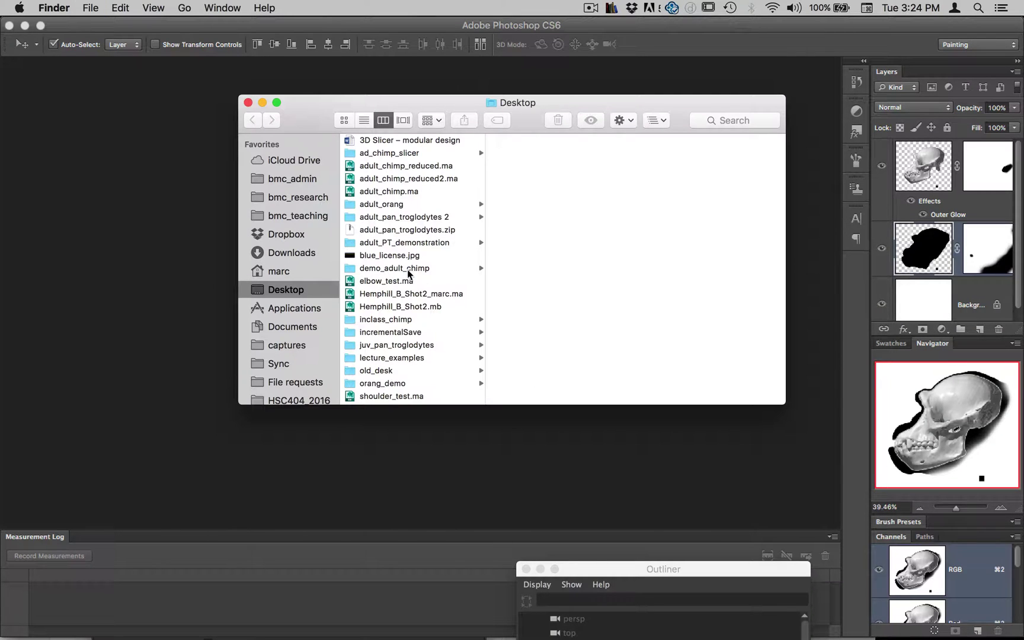
click(398, 246)
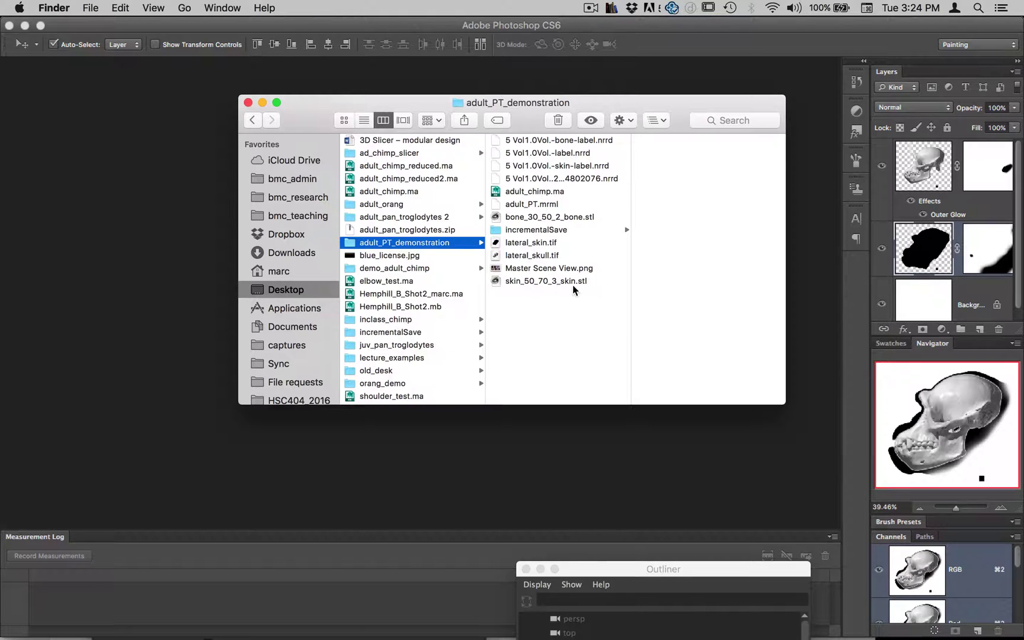
click(526, 255)
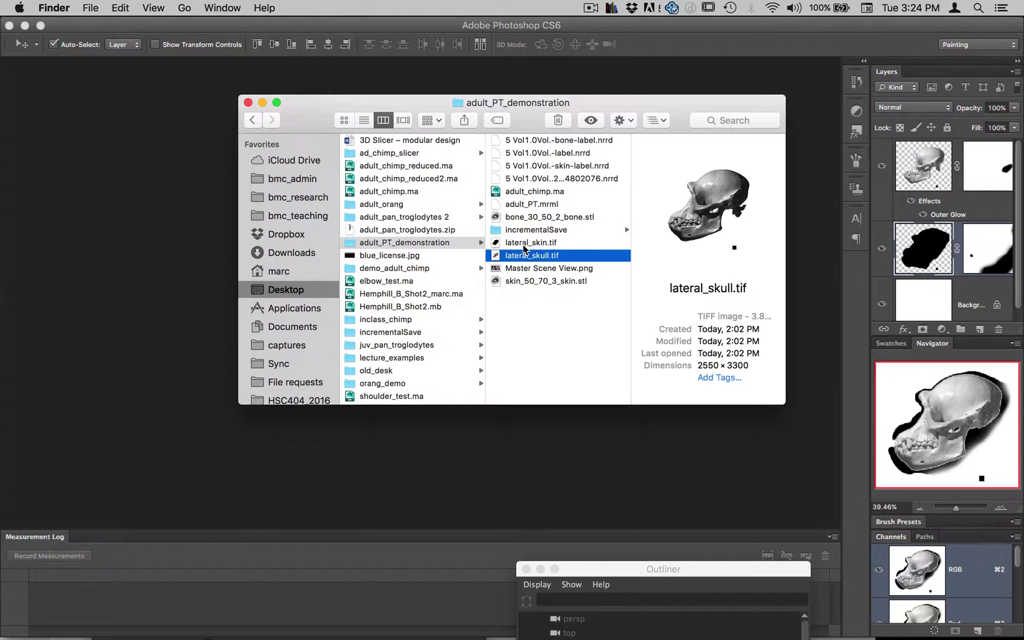
shift+click(524, 244)
drag(521, 243, 522, 267)
mouse_move(526, 637)
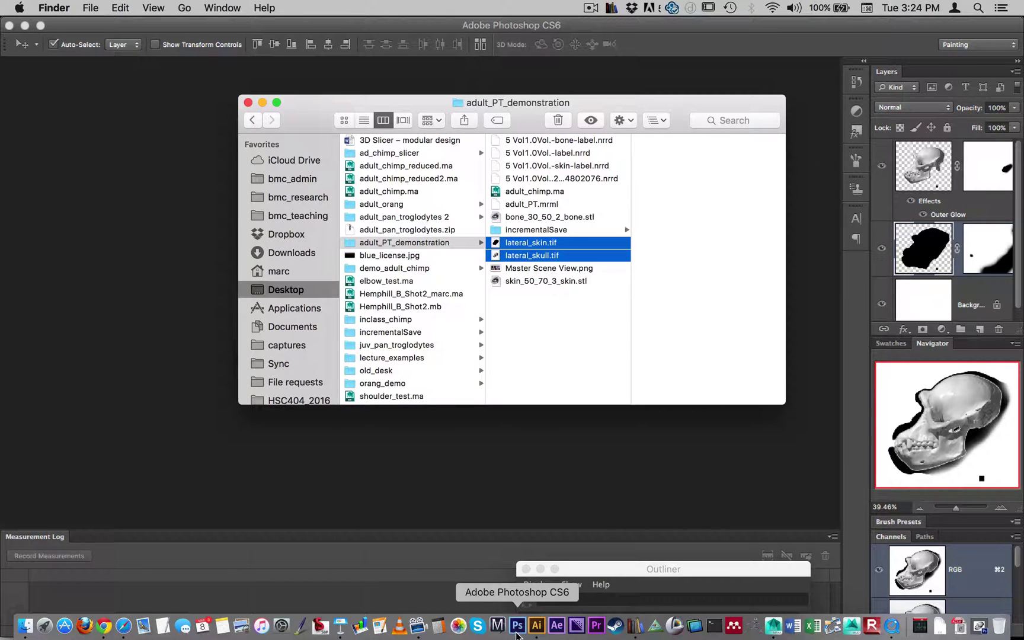
drag(563, 248, 117, 220)
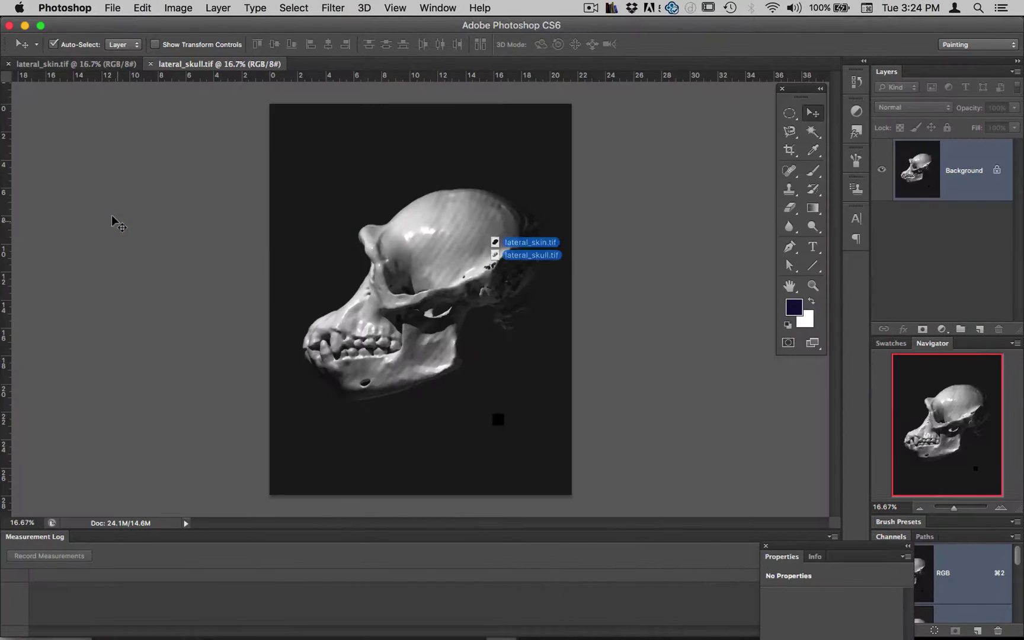
click(71, 64)
click(197, 66)
click(136, 66)
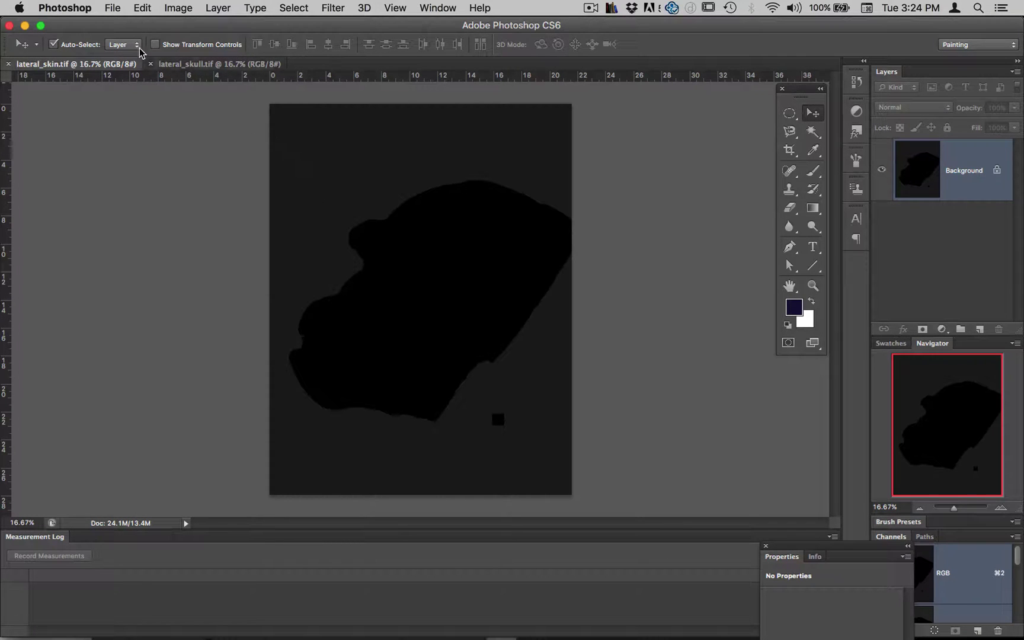
- Create a new U.S. Paper Letter document, 8.5 x 11 inches at 300 pixels/inch, RGB Color with white background
click(118, 8)
click(128, 25)
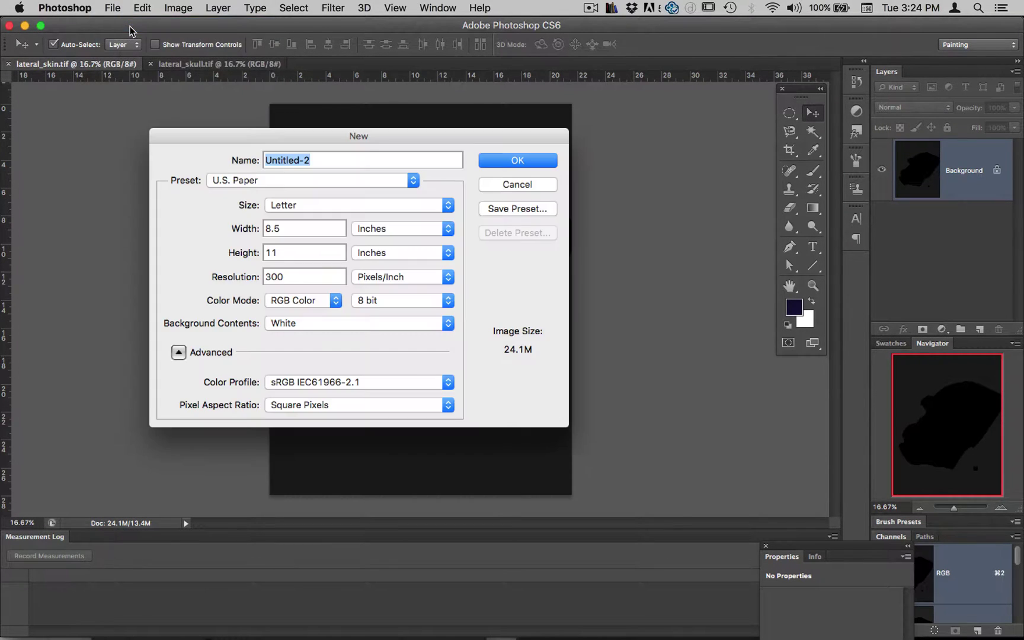
click(277, 207)
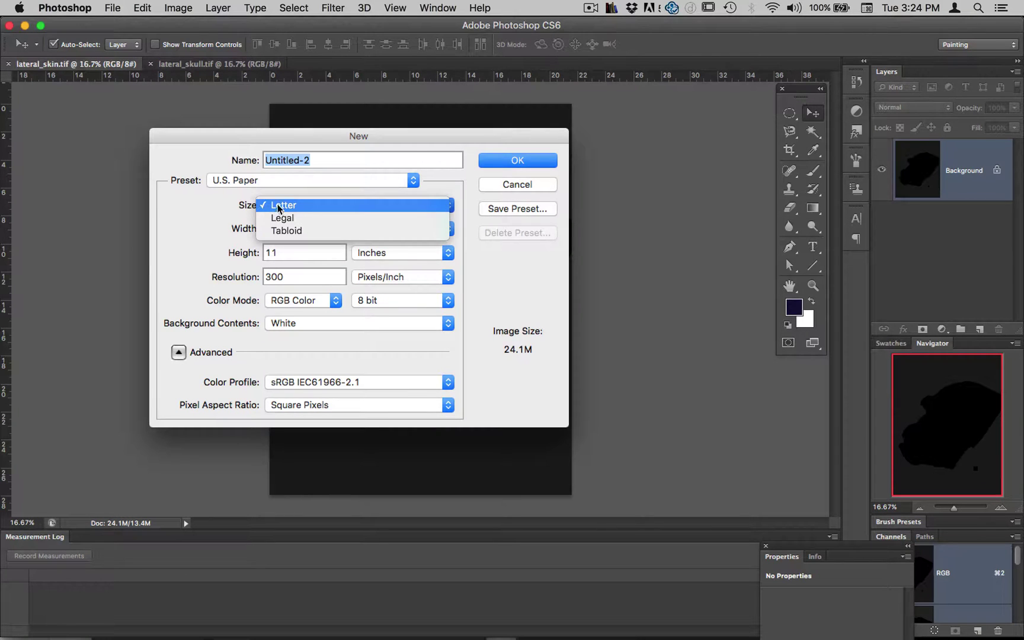
click(219, 207)
click(219, 180)
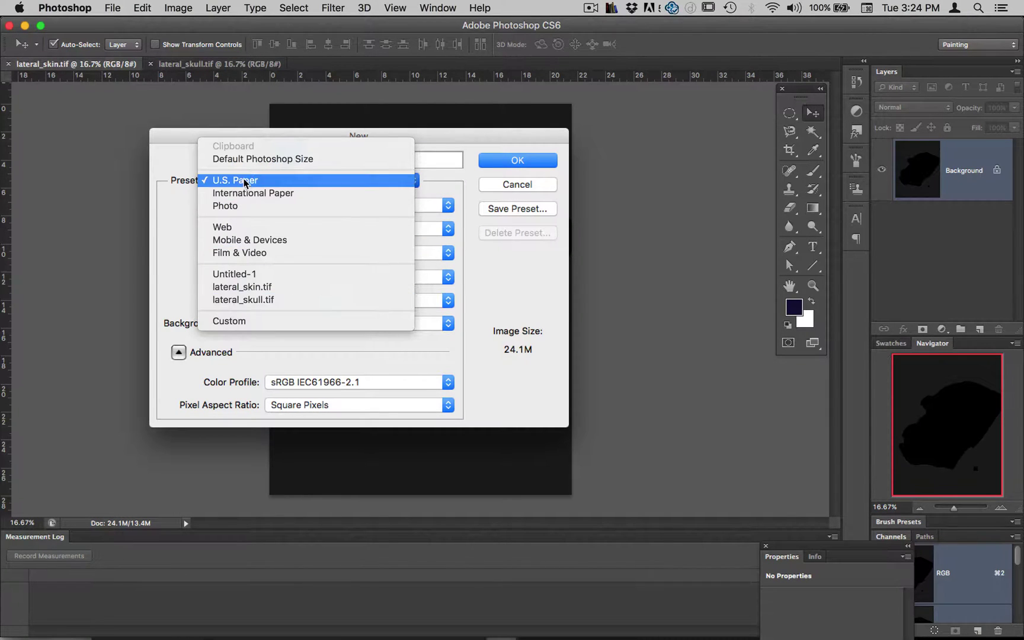
click(245, 180)
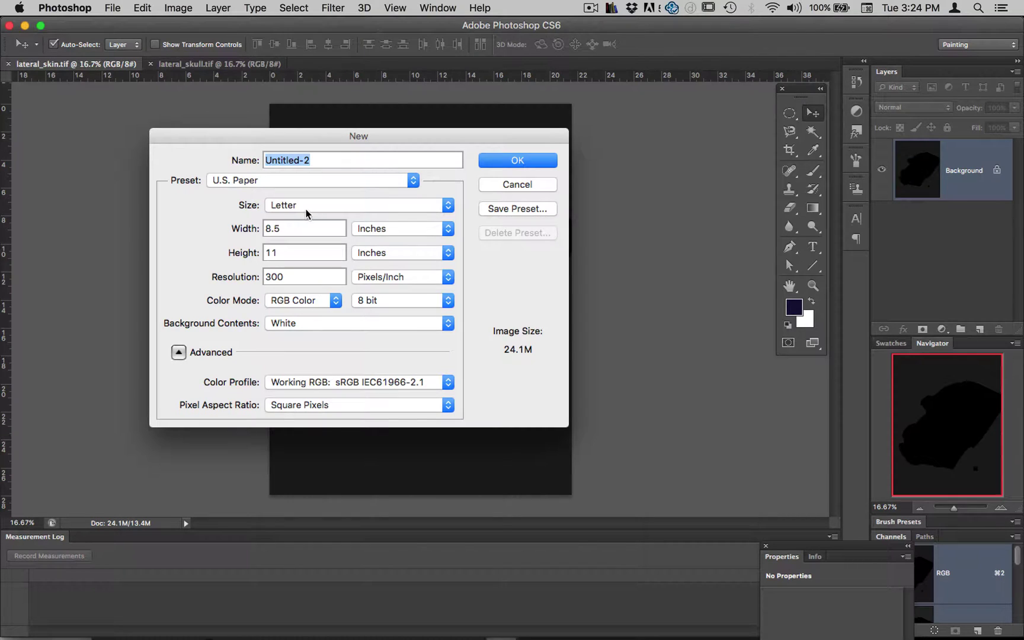
click(286, 208)
click(285, 208)
click(527, 161)
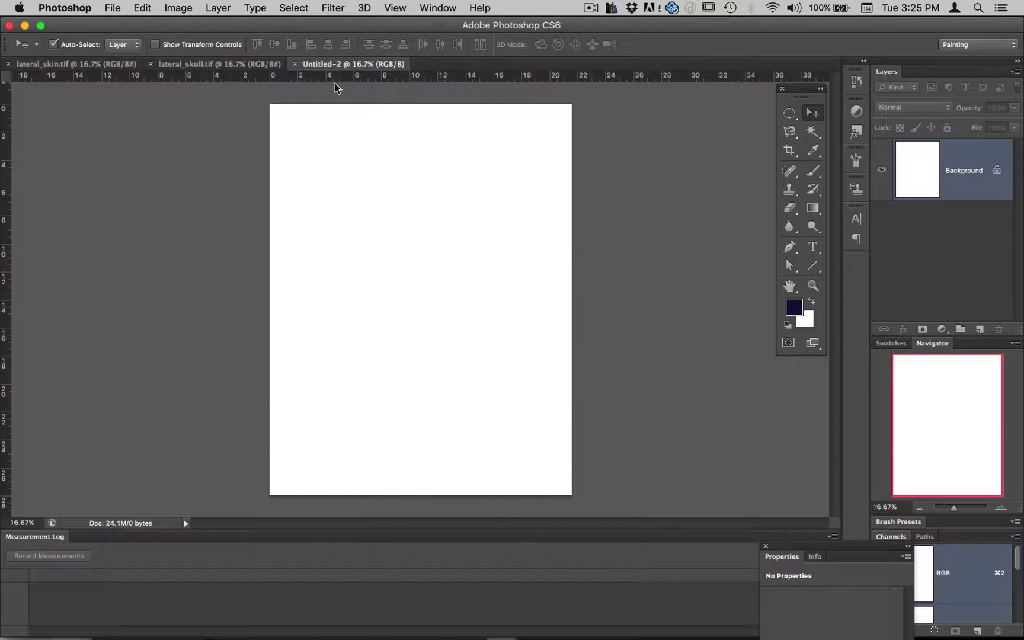
- Undock Untitled-2, lateral_skull.tif and lateral_skin.tif into separate floating document windows
drag(334, 64, 432, 171)
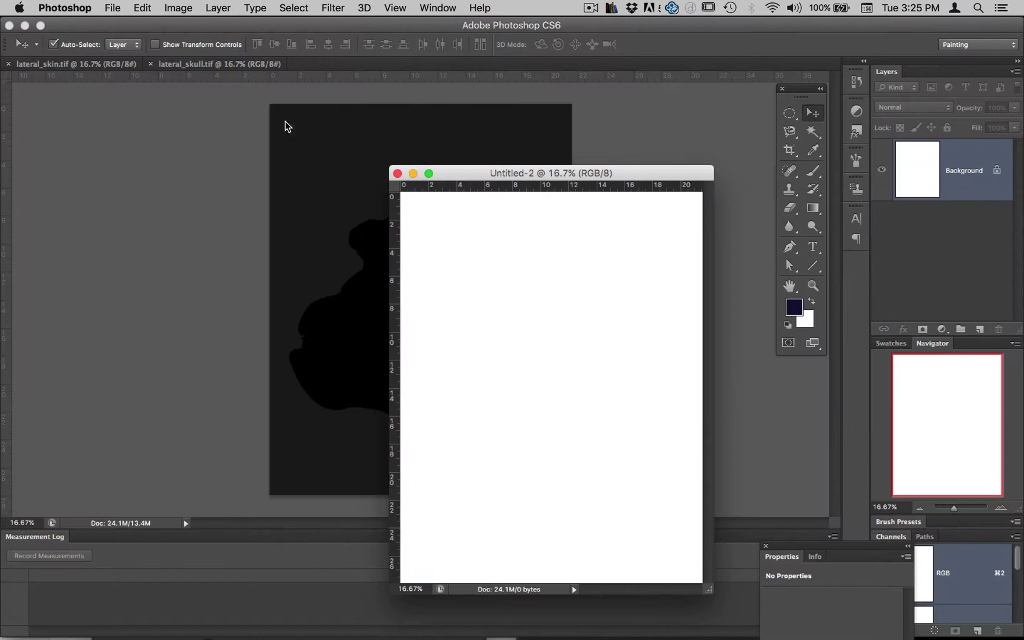
click(179, 63)
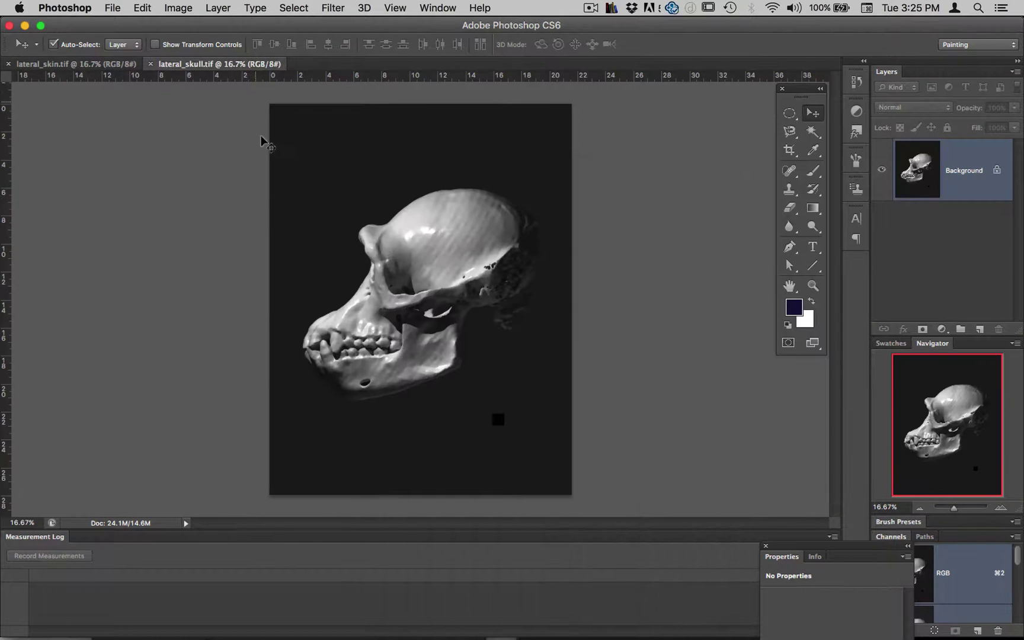
drag(181, 60, 259, 175)
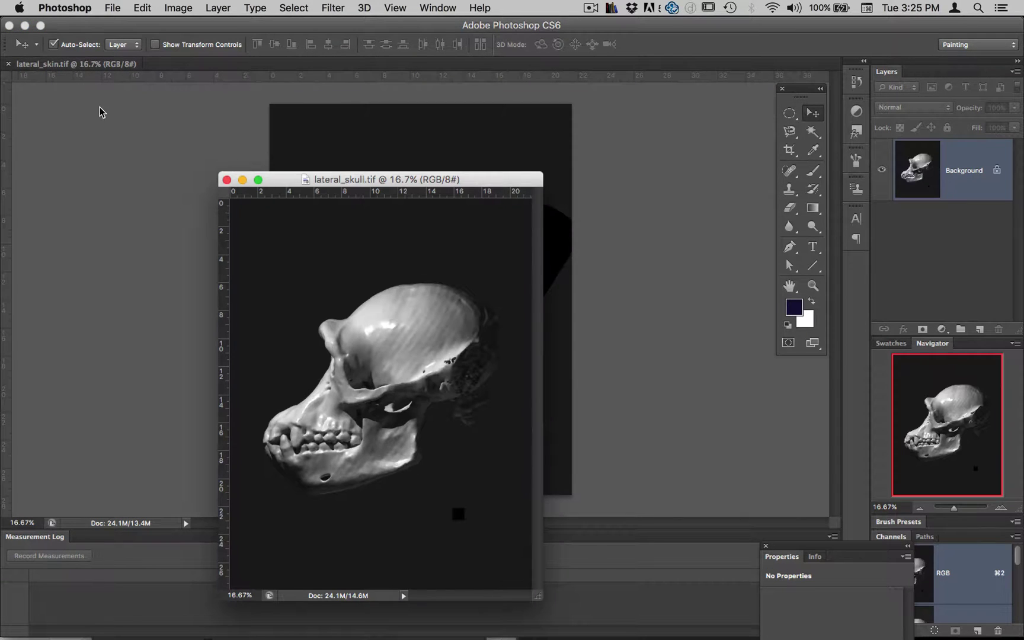
drag(81, 71, 171, 191)
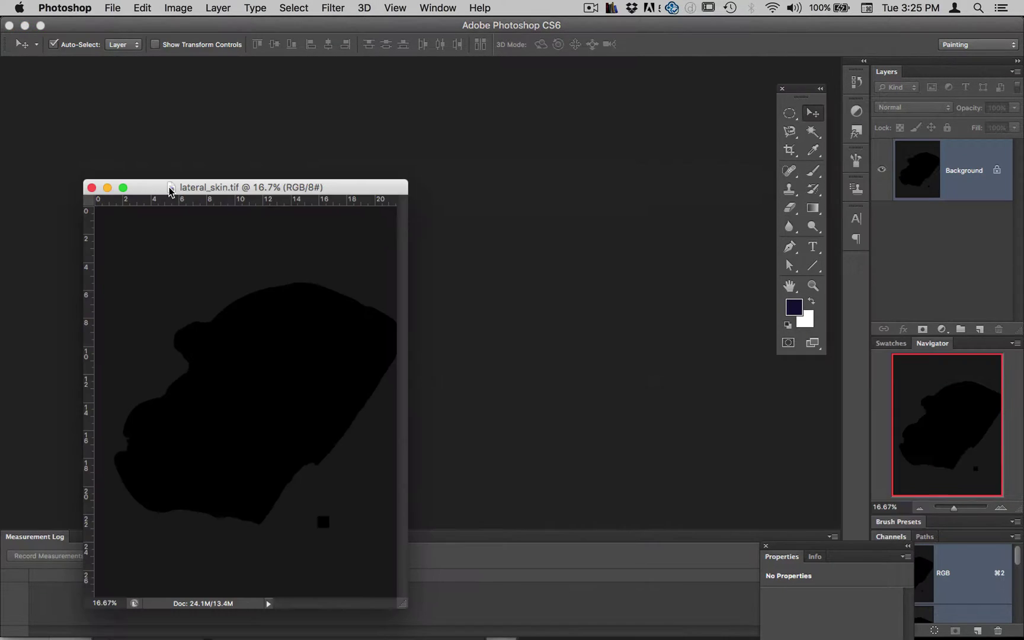
- Spread the floating windows apart so the skin, skull and blank documents overlap less
drag(332, 182, 386, 104)
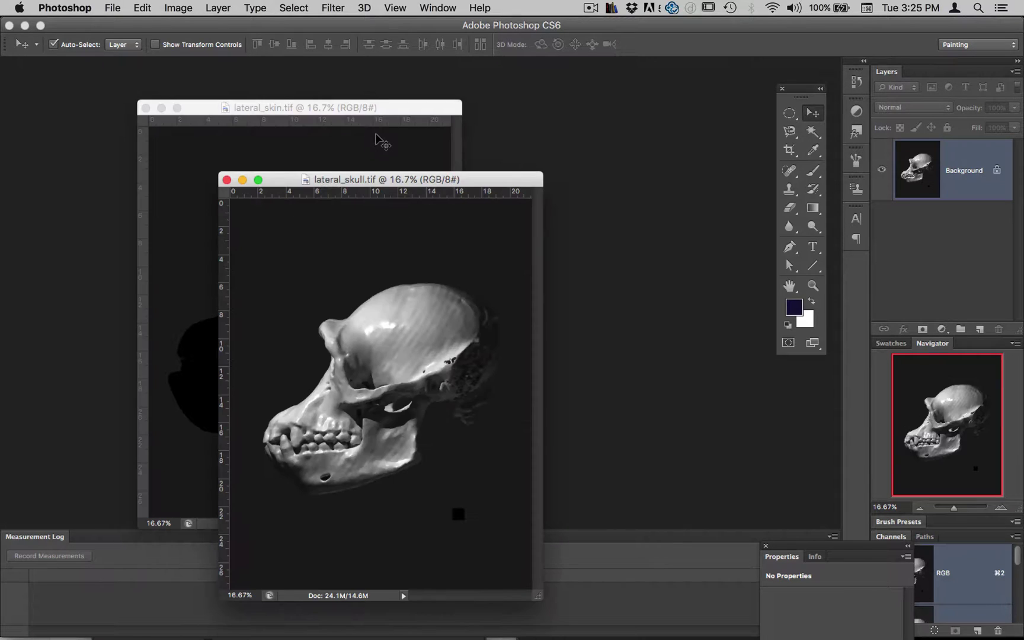
drag(481, 169, 553, 135)
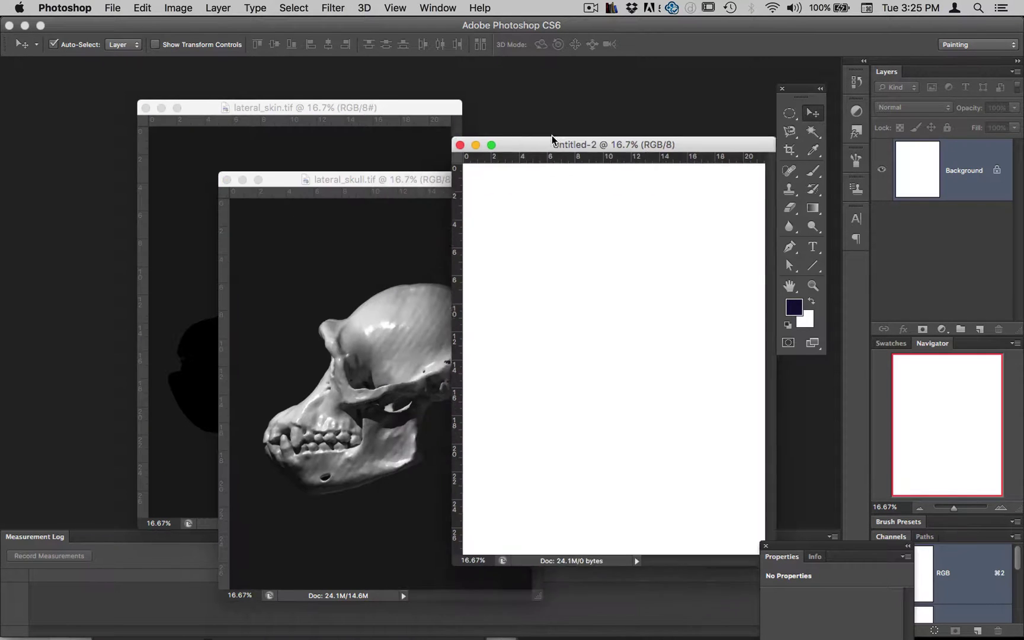
drag(358, 179, 363, 118)
drag(203, 109, 130, 111)
- Bring the finished Untitled-1 composite to the front for viewing and minimize it again
click(449, 7)
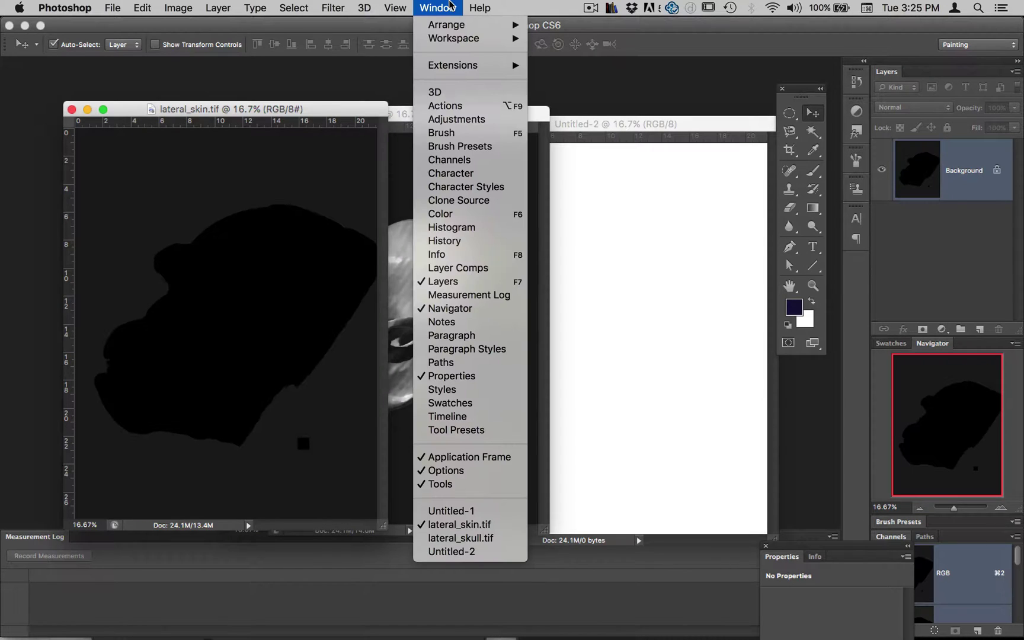
click(474, 511)
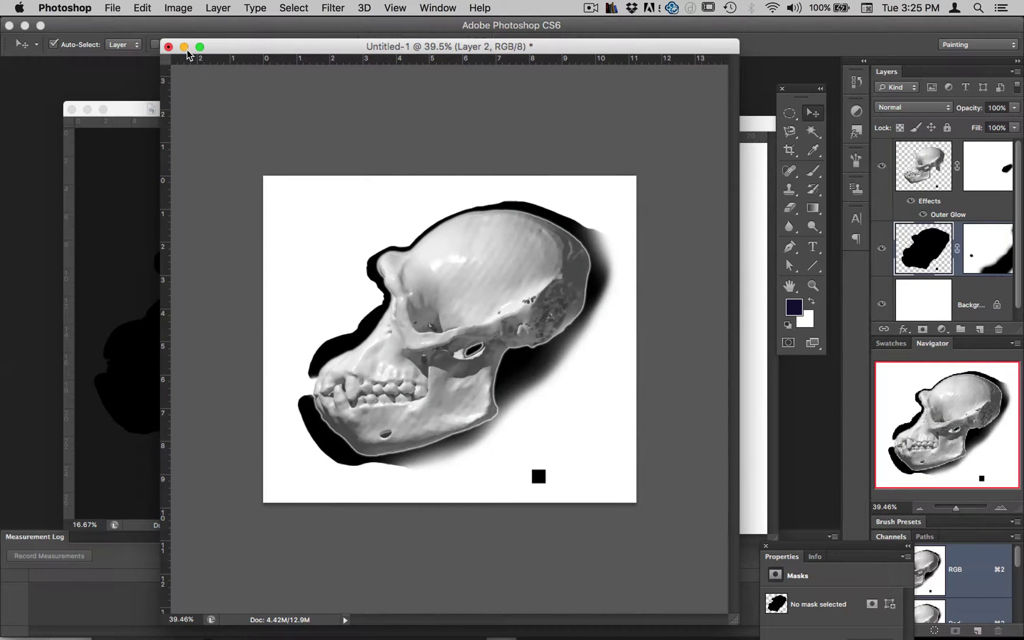
click(185, 47)
- Line up the lateral_skin, lateral_skull and Untitled-2 windows in an overlapping row, clear of the floating tool palette
drag(291, 108, 261, 88)
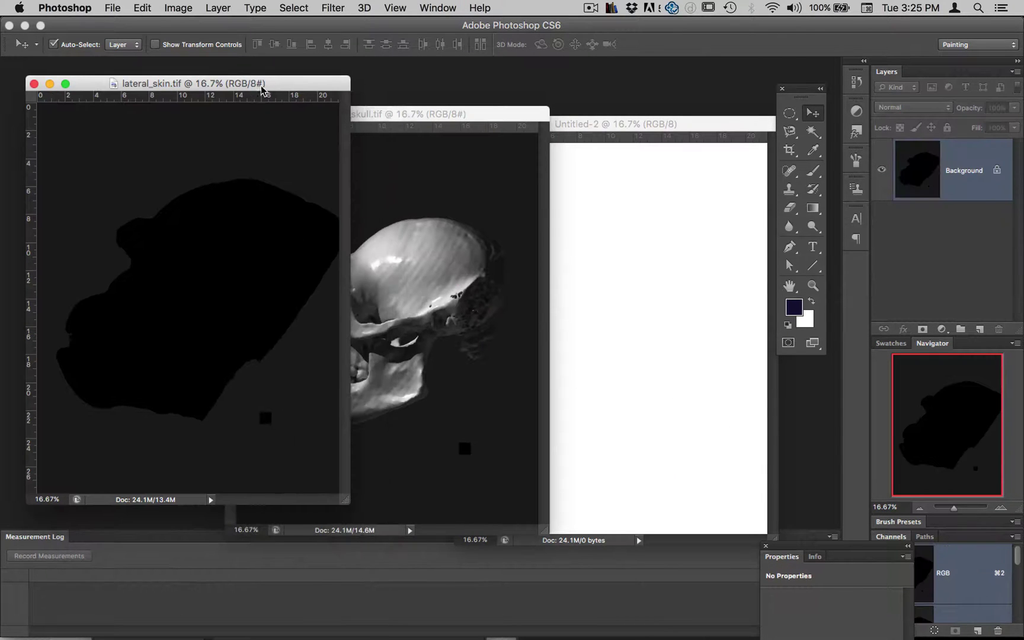
drag(432, 118, 468, 84)
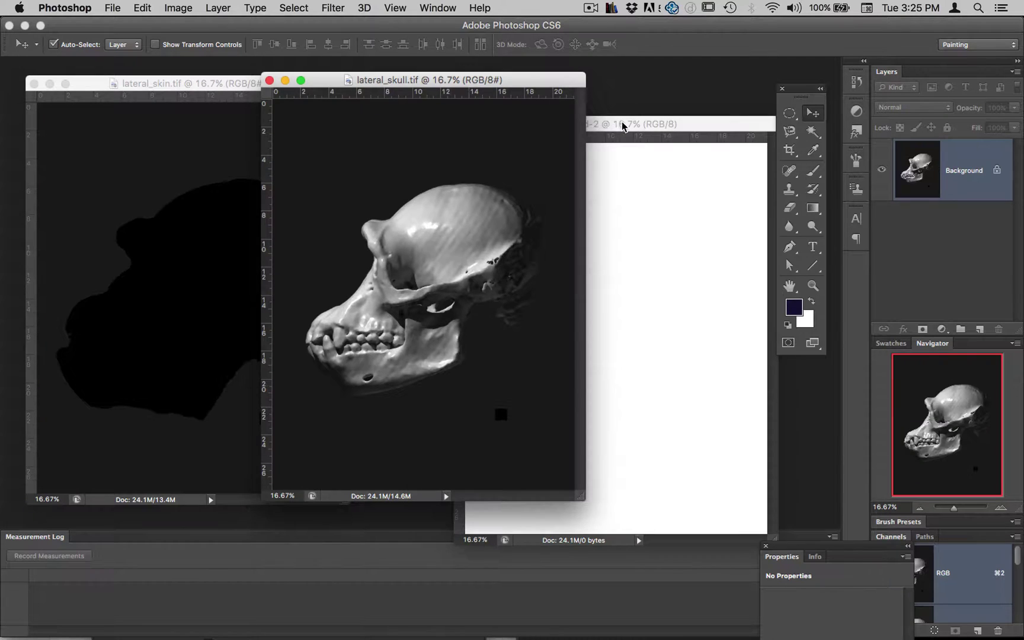
drag(622, 125, 640, 83)
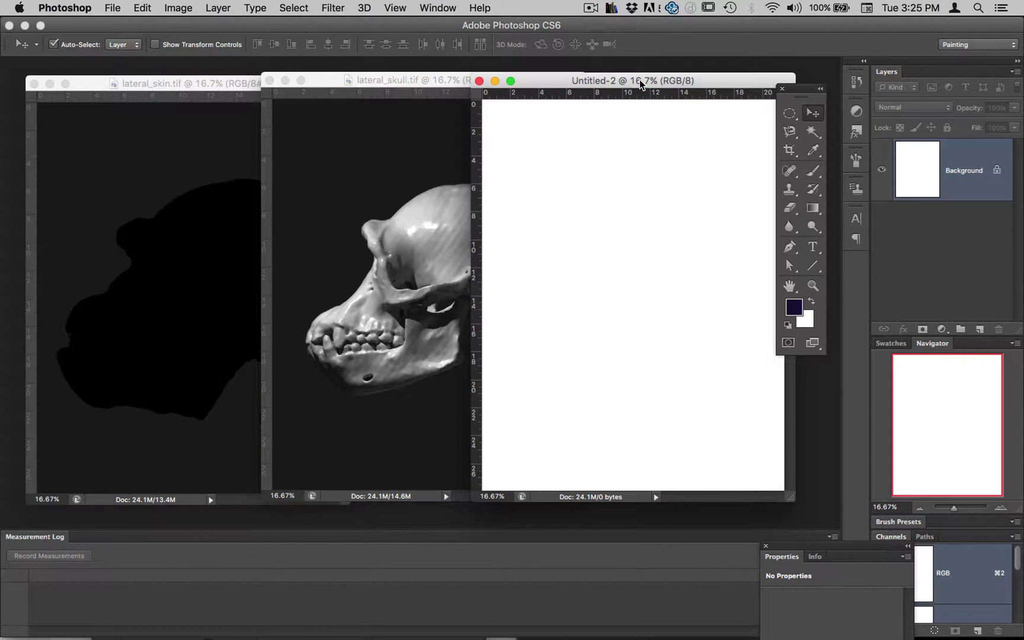
drag(703, 80, 654, 88)
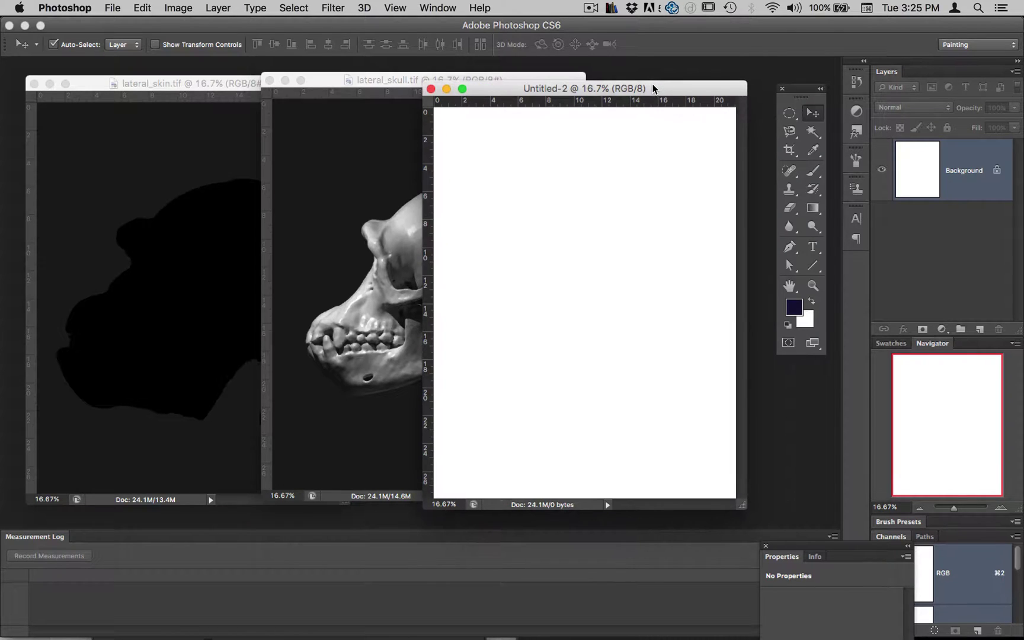
- Save the blank document in the adult_PT_demonstration folder as lateral_view_comp.psd, using the Photoshop format
key(super+shift+s)
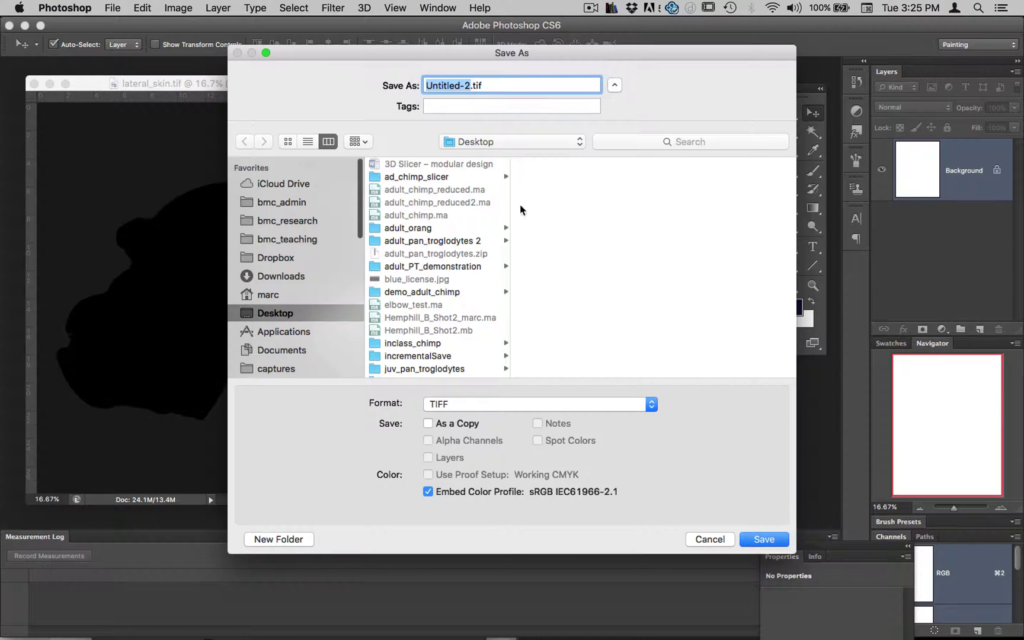
click(429, 267)
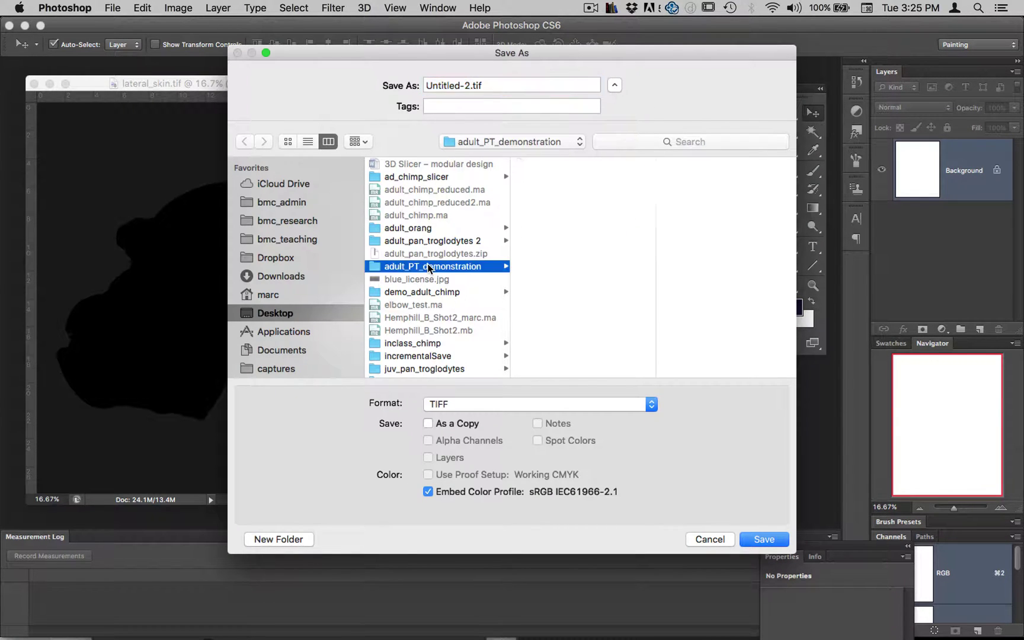
click(470, 85)
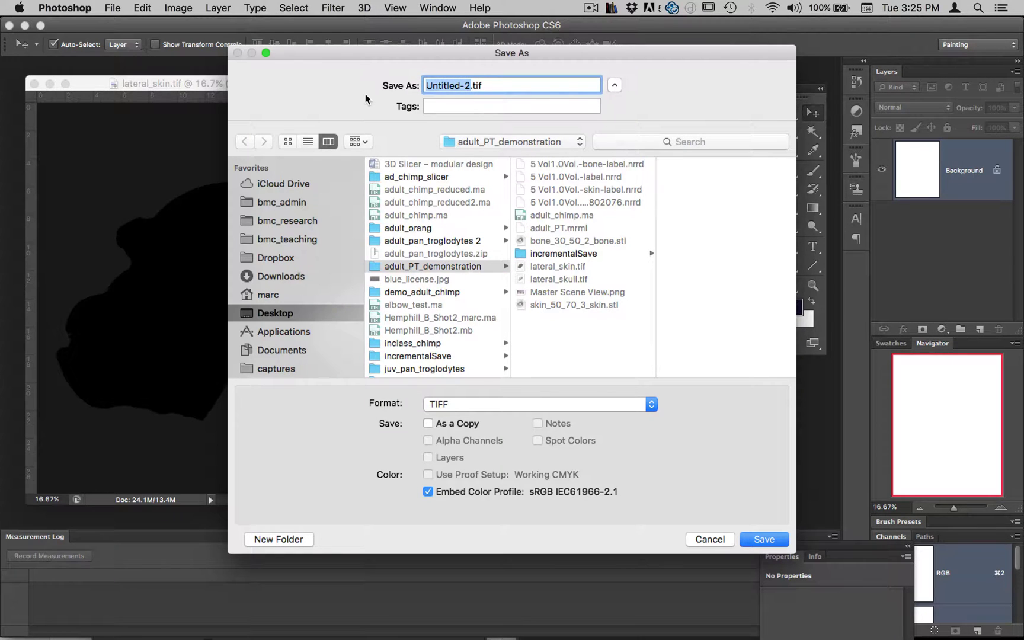
text(lateral_)
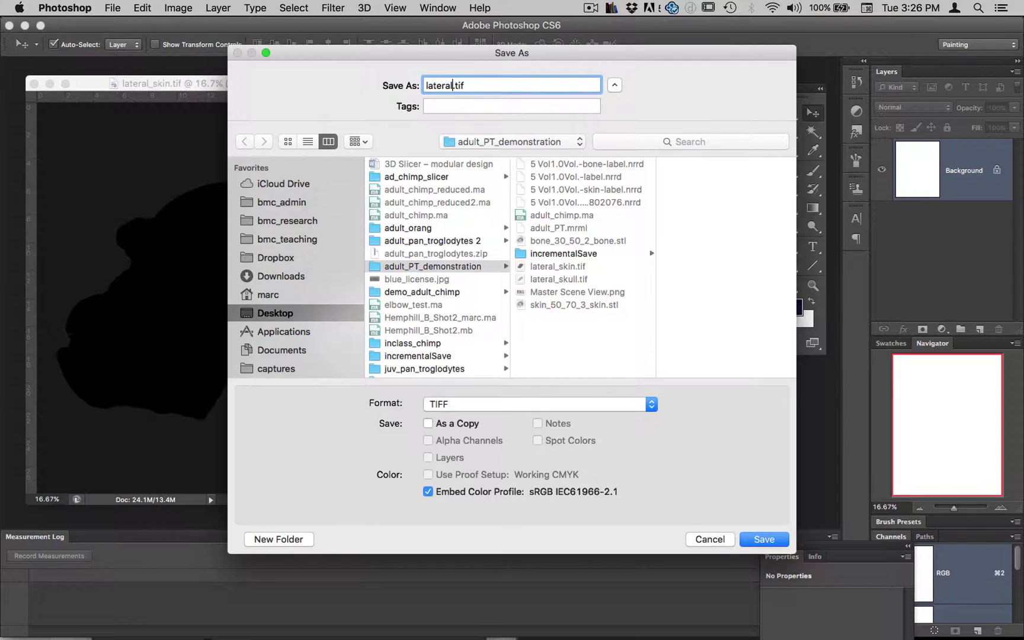
text(view_comp)
click(466, 407)
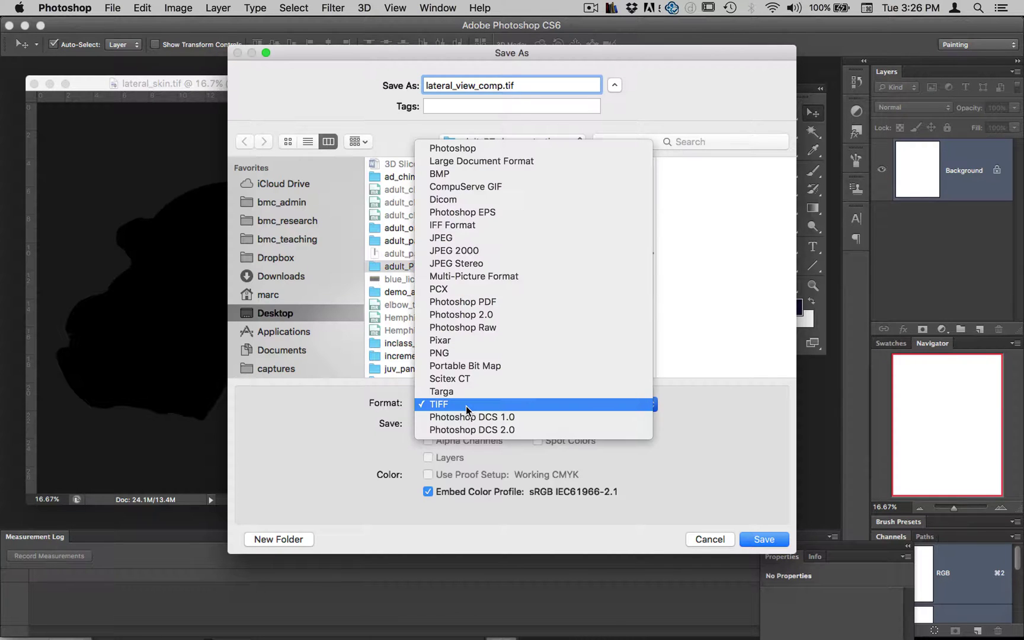
click(455, 148)
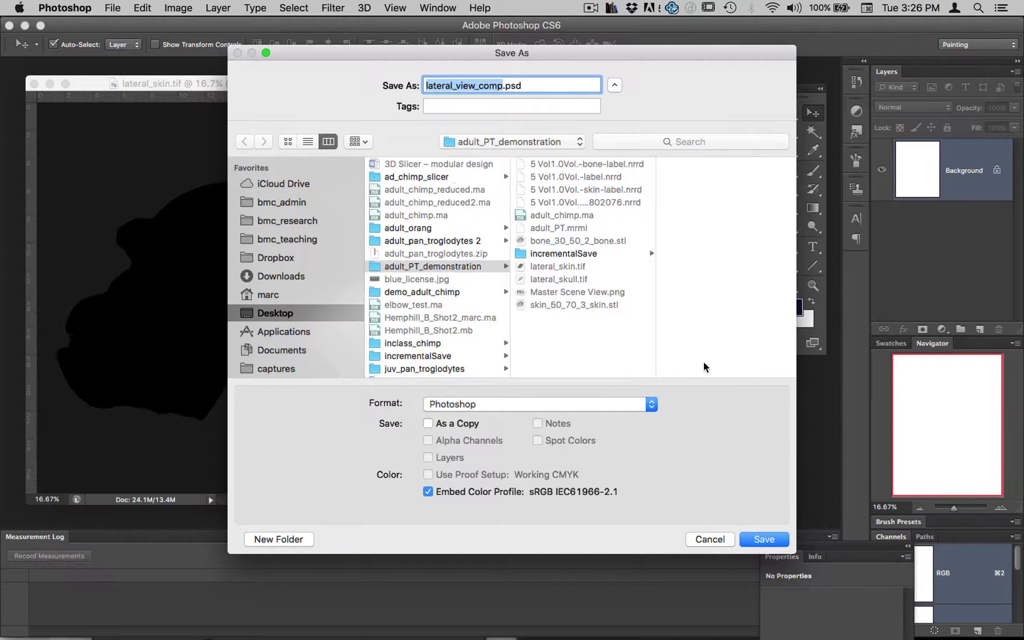
click(773, 541)
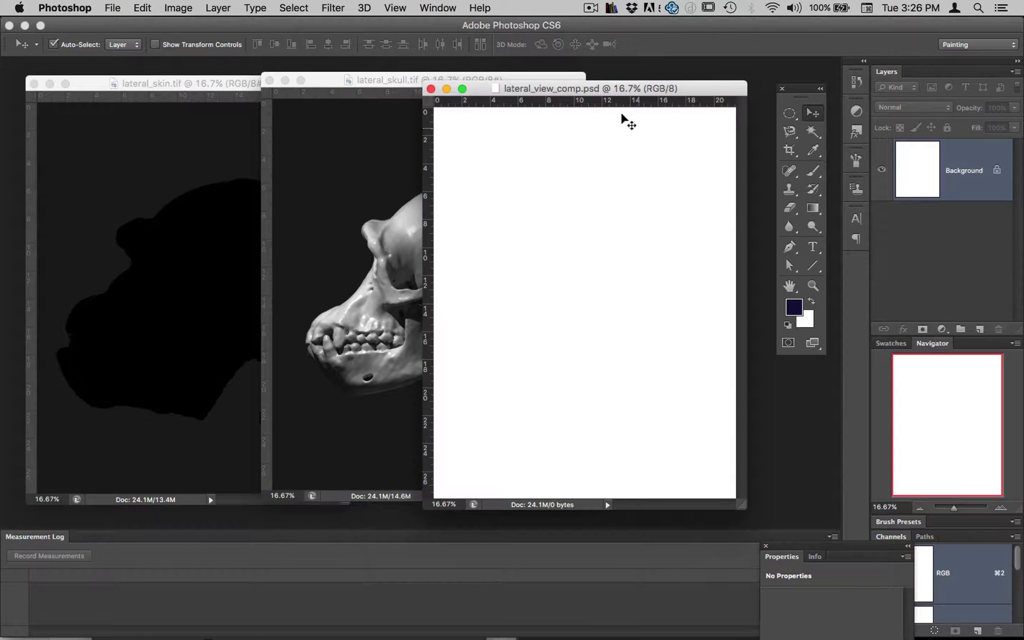
- Move the lateral_view_comp.psd and lateral_skull.tif windows apart so the skull image and blank page no longer overlap
drag(615, 89, 561, 245)
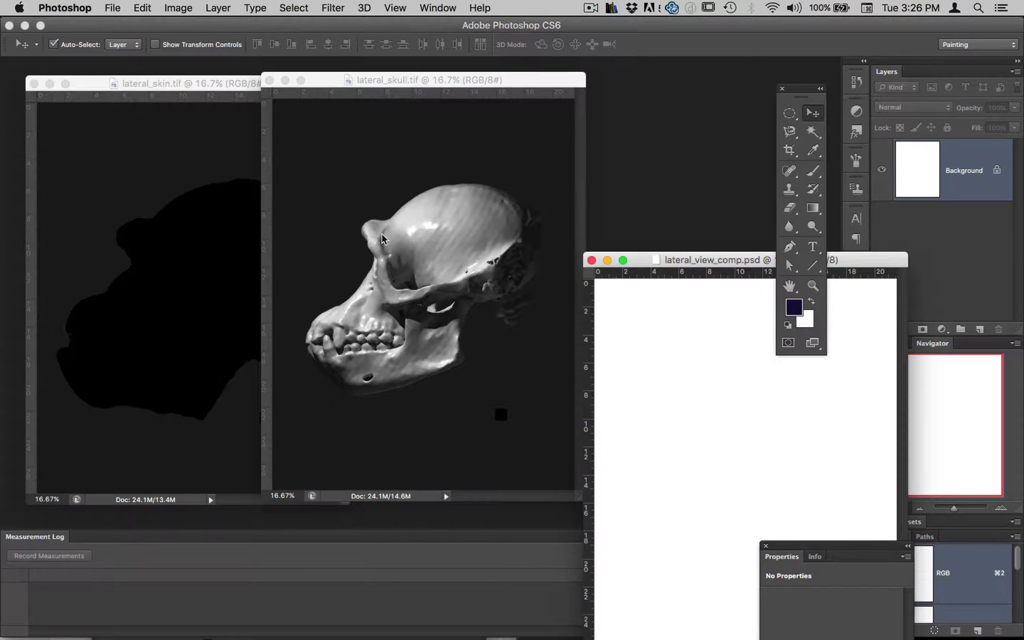
drag(461, 87, 393, 106)
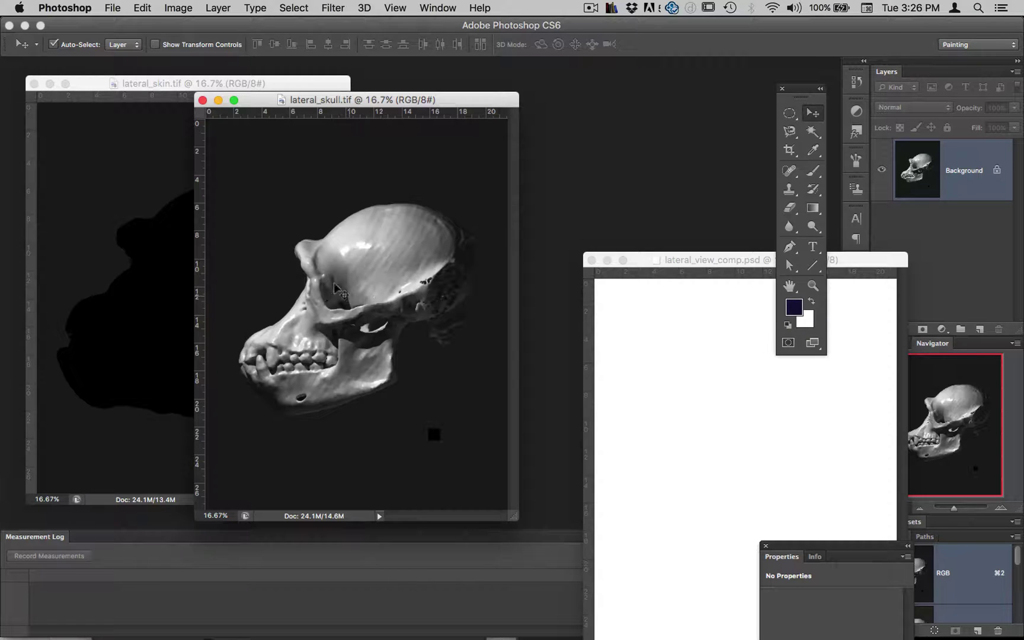
drag(320, 100, 329, 98)
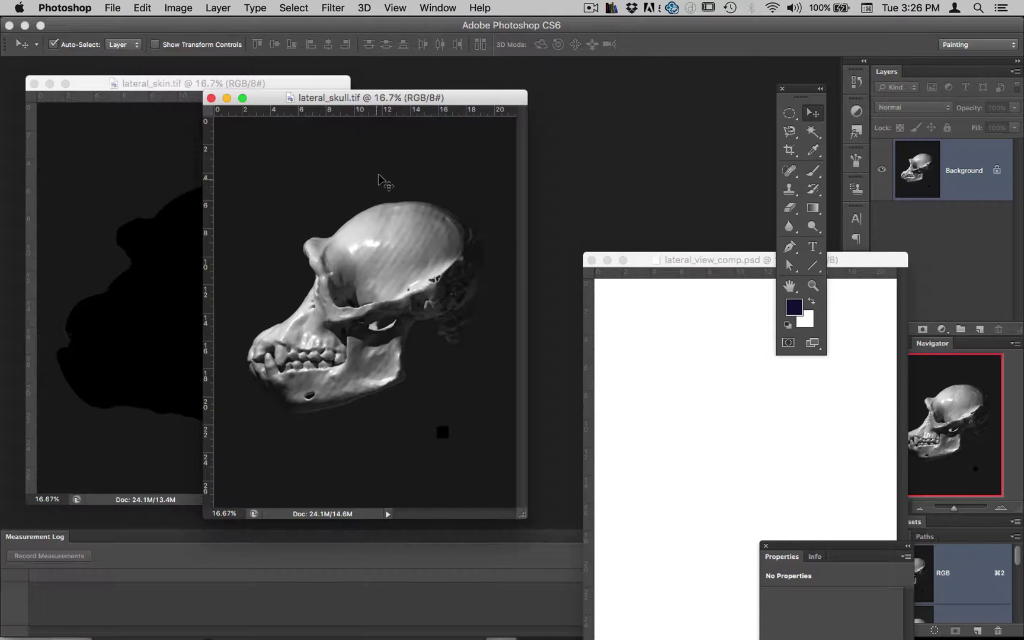
- Apply an Exposure adjustment with a gamma correction of 2.2 to the lateral_skull.tif image
click(178, 7)
mouse_move(230, 51)
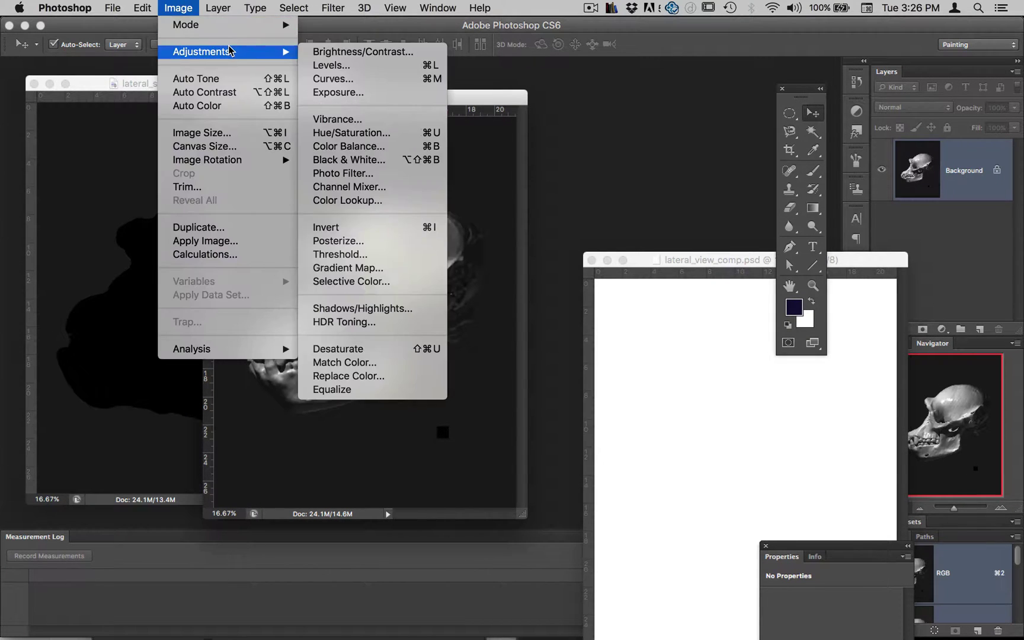
click(363, 93)
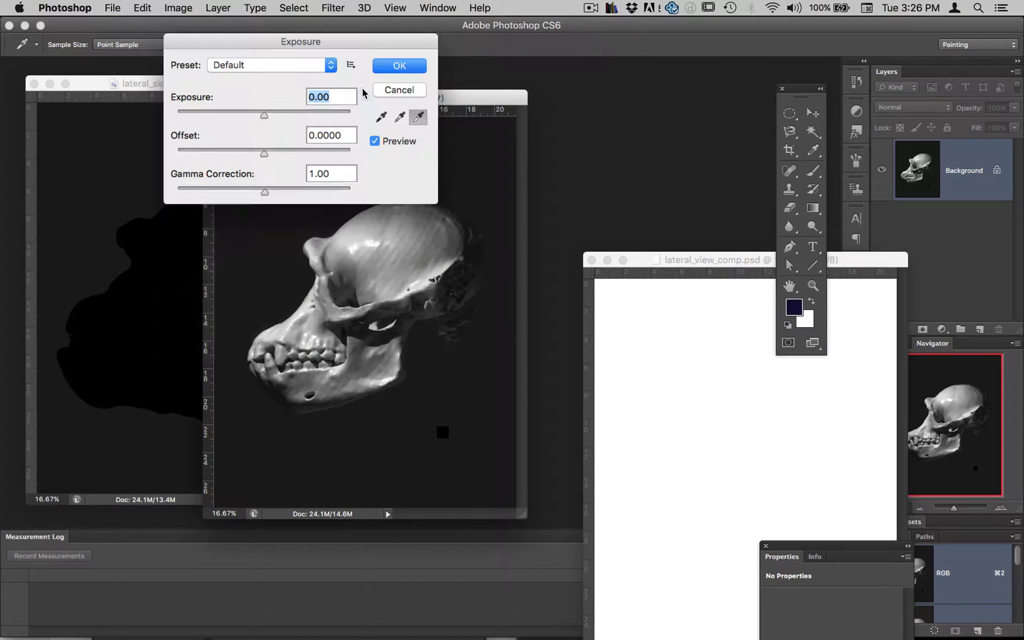
double_click(327, 176)
text(2.2)
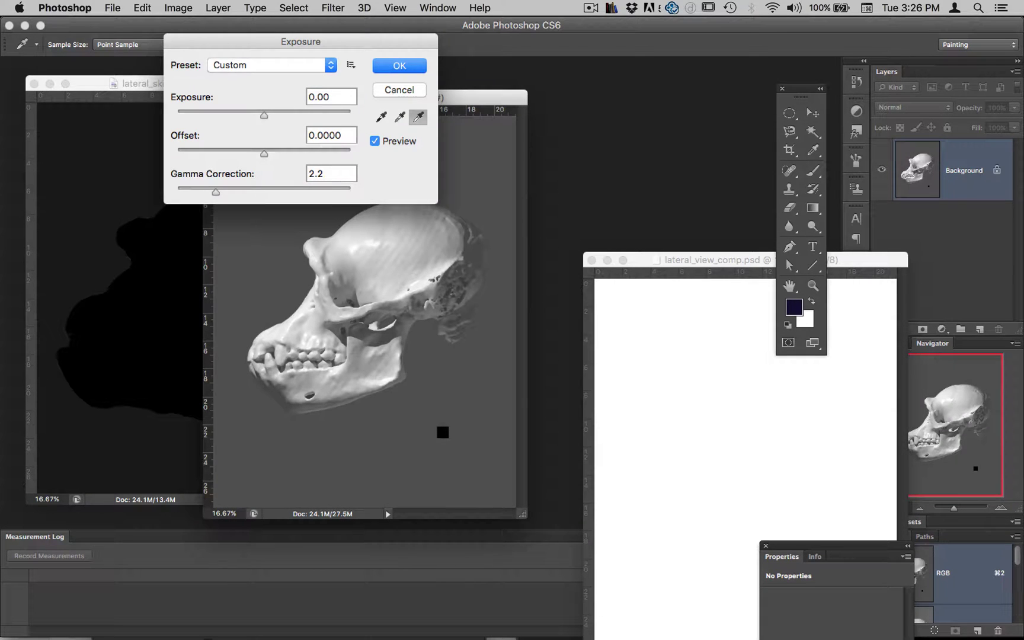
key(Return)
key(v)
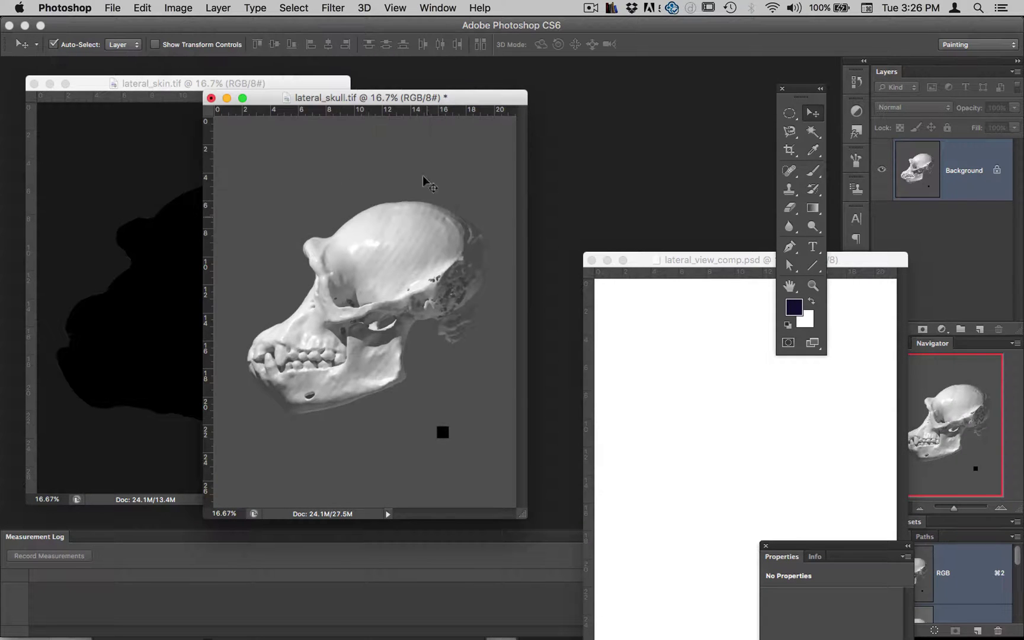
- Place the lateral_skull.tif and lateral_view_comp.psd windows side by side, clear of the floating tool palette
drag(372, 98, 272, 76)
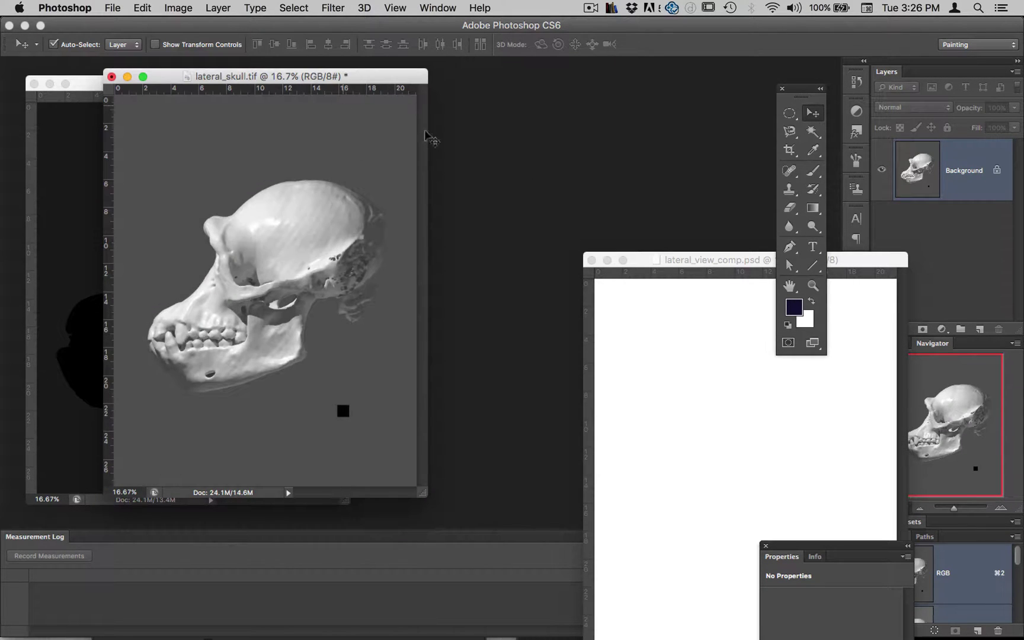
drag(697, 260, 536, 74)
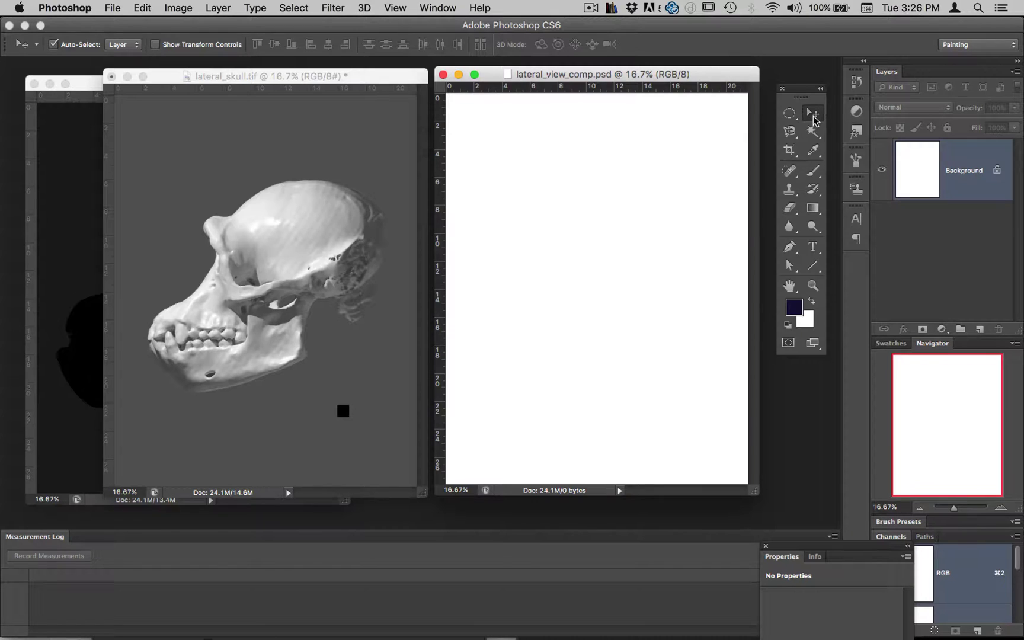
- Try copying the whole skull image with its grey background into lateral_view_comp.psd, and undo the copy
click(239, 225)
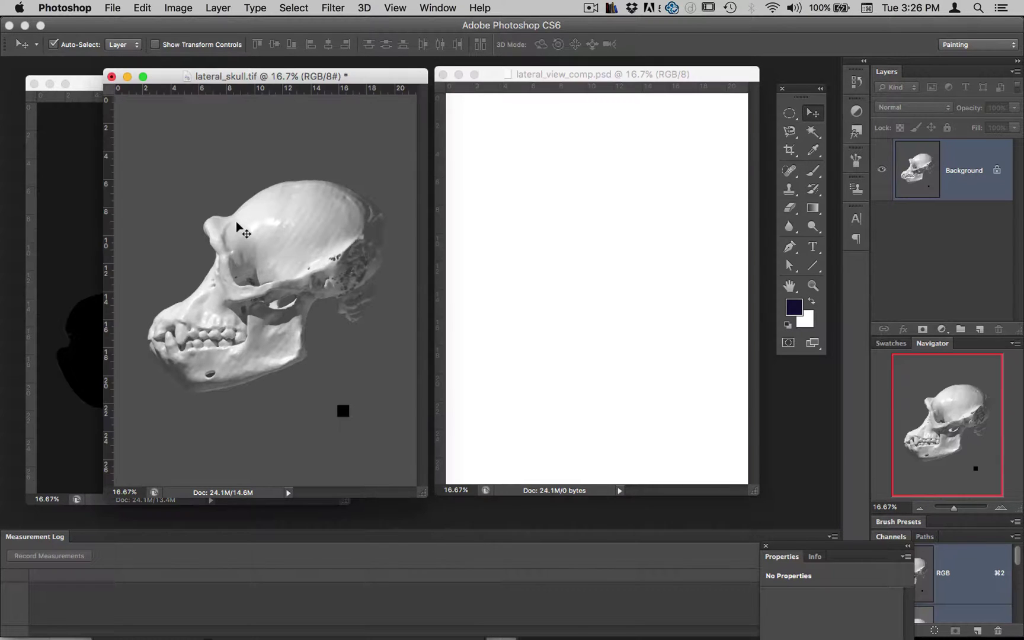
drag(237, 223, 603, 220)
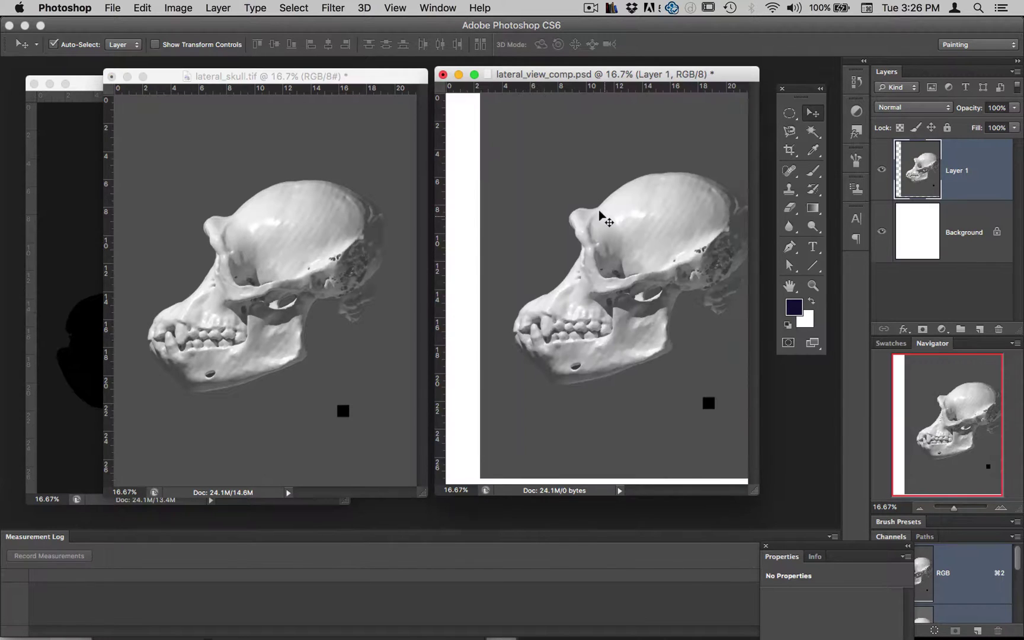
key(super+z)
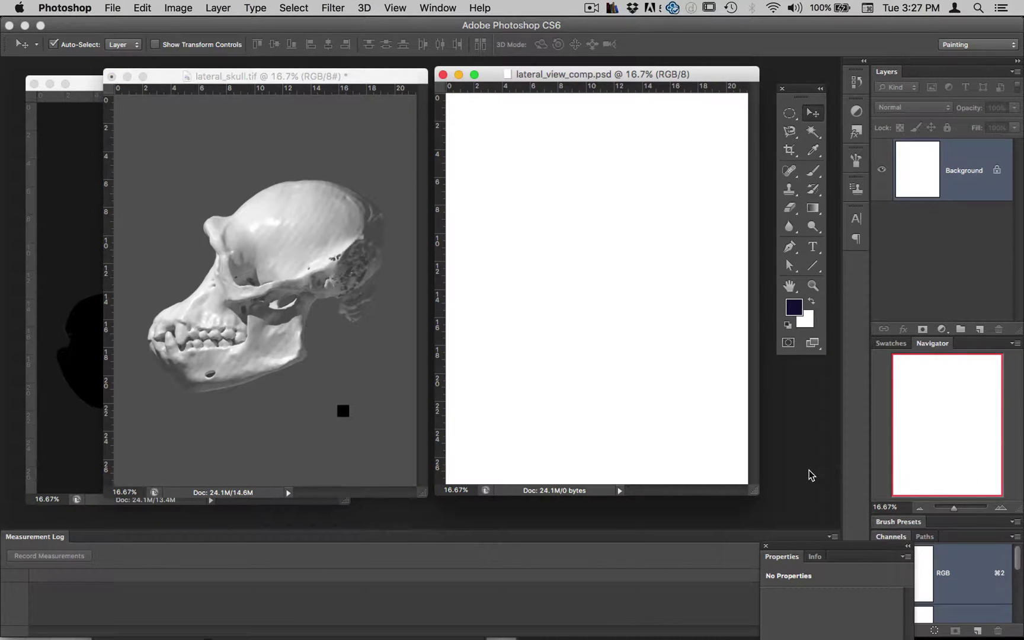
- Float the Channels panel, enlarge it to fit the full channel list, and place it beside the lateral_skull.tif image
click(452, 9)
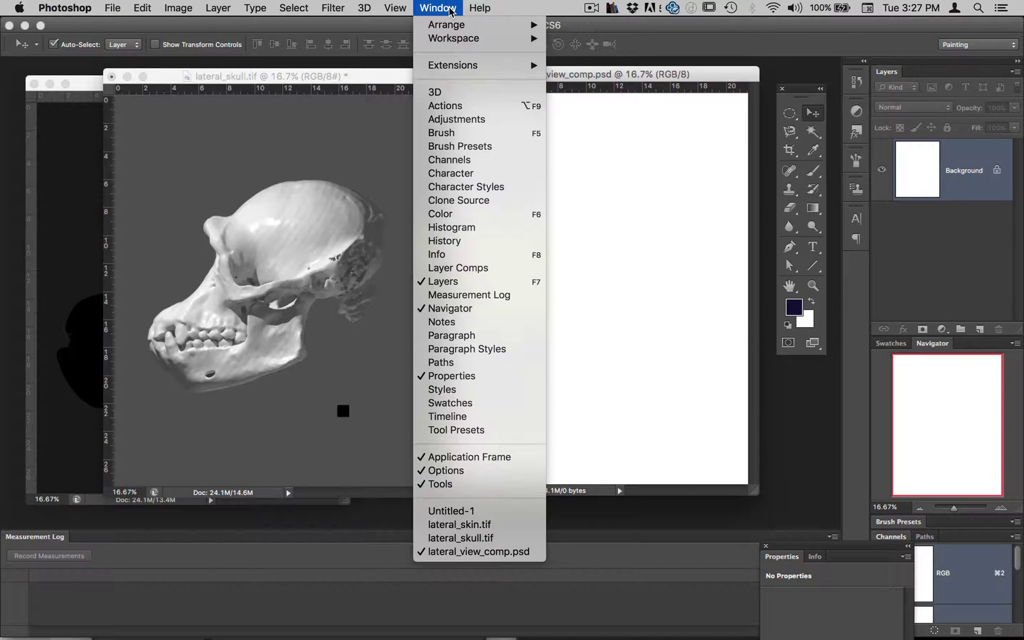
click(471, 159)
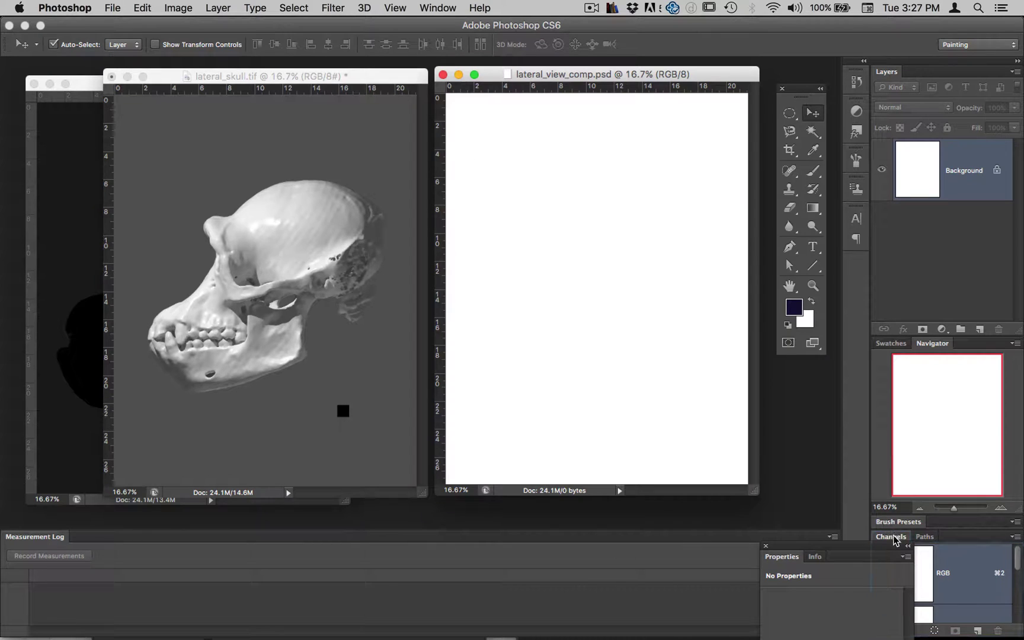
drag(895, 539, 545, 115)
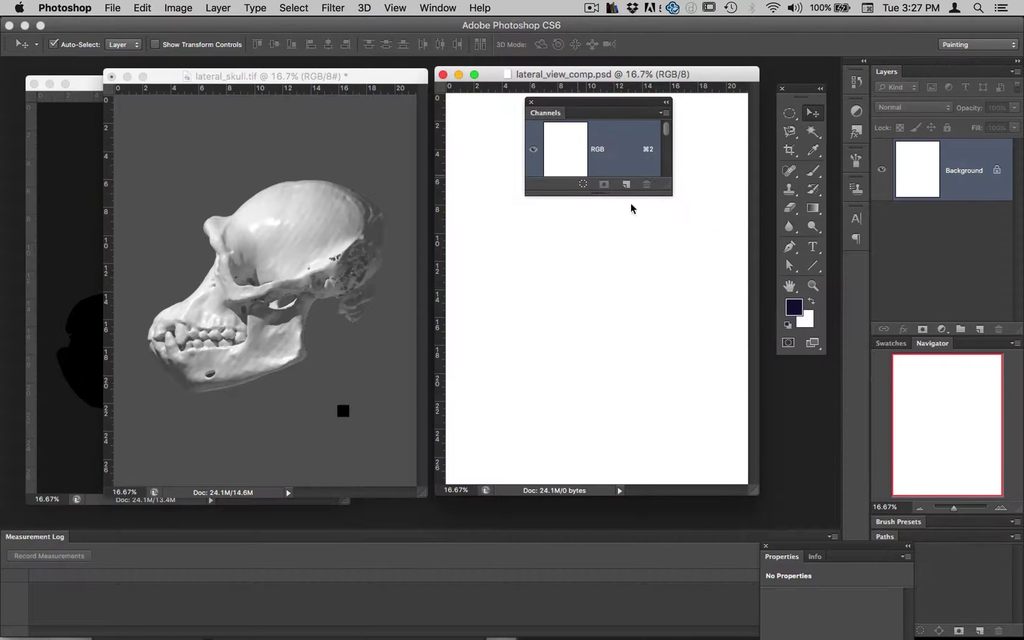
drag(668, 192, 754, 523)
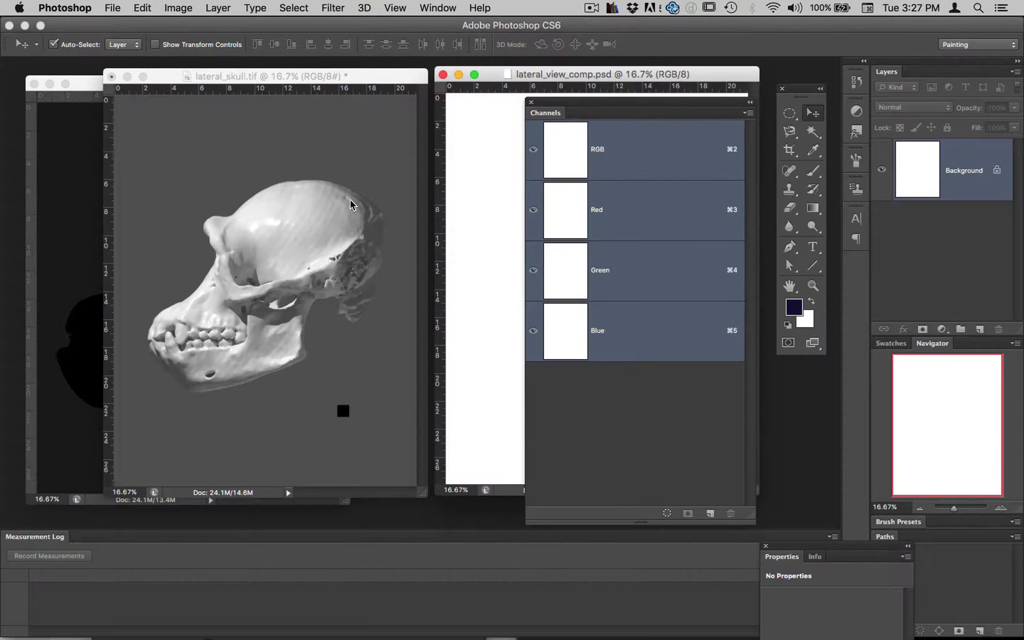
click(350, 201)
drag(586, 102, 466, 90)
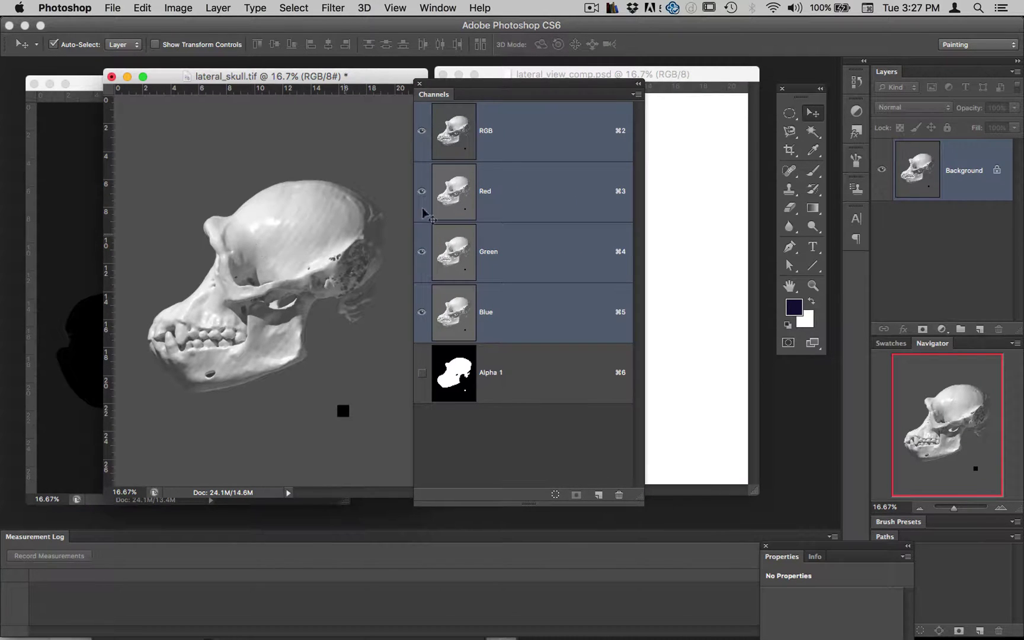
- Examine the Red, Green, Blue and Alpha 1 channels of lateral_skull.tif one at a time
click(471, 187)
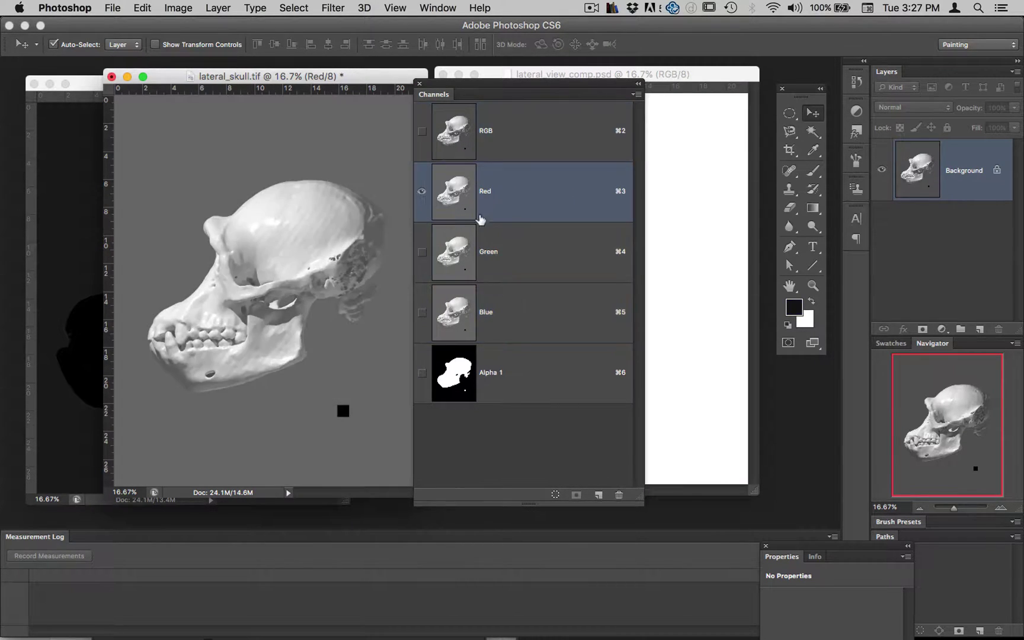
click(515, 269)
click(526, 307)
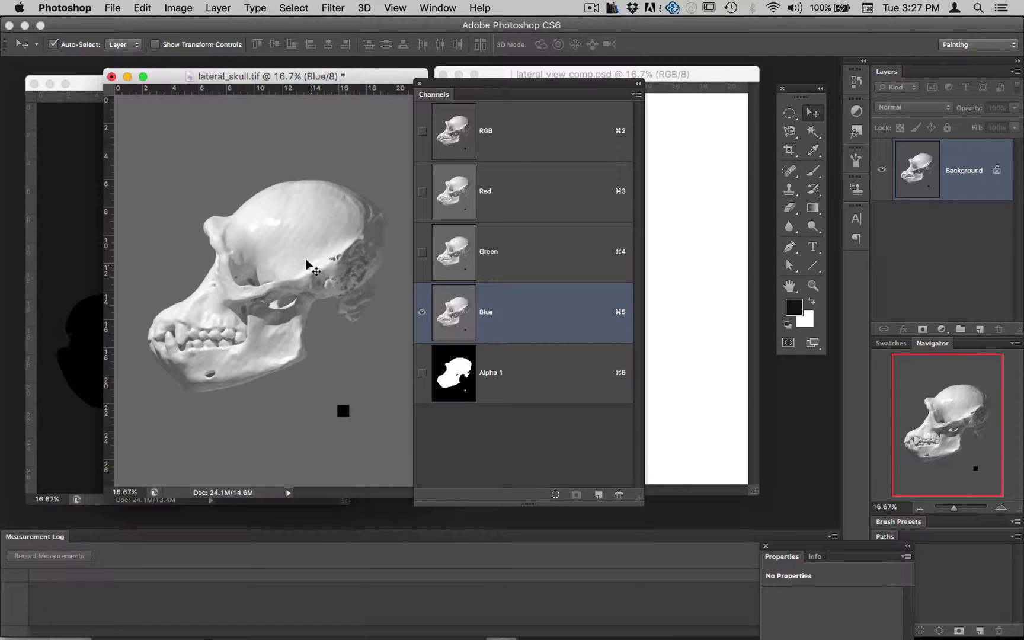
click(474, 254)
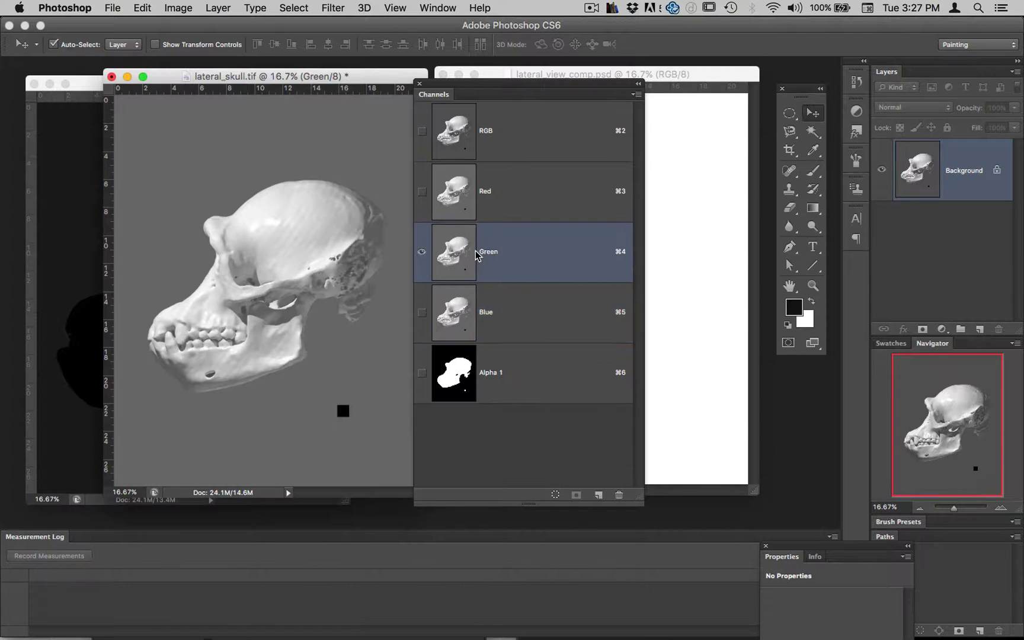
click(483, 207)
click(525, 381)
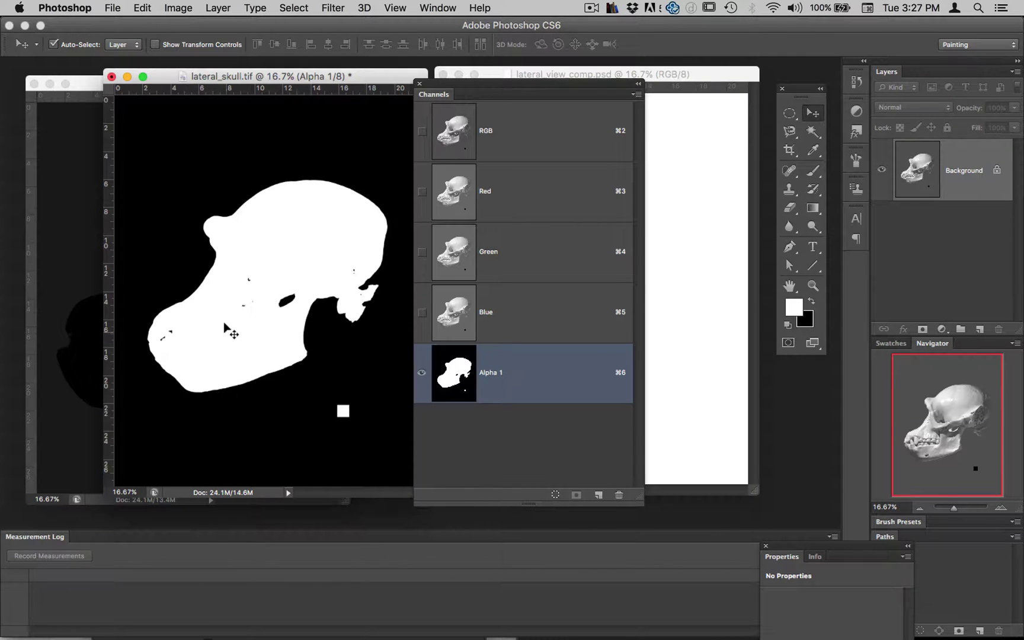
- Activate the Blue channel of lateral_skull.tif, load Alpha 1 as a selection, and clear the view between the two documents
click(452, 316)
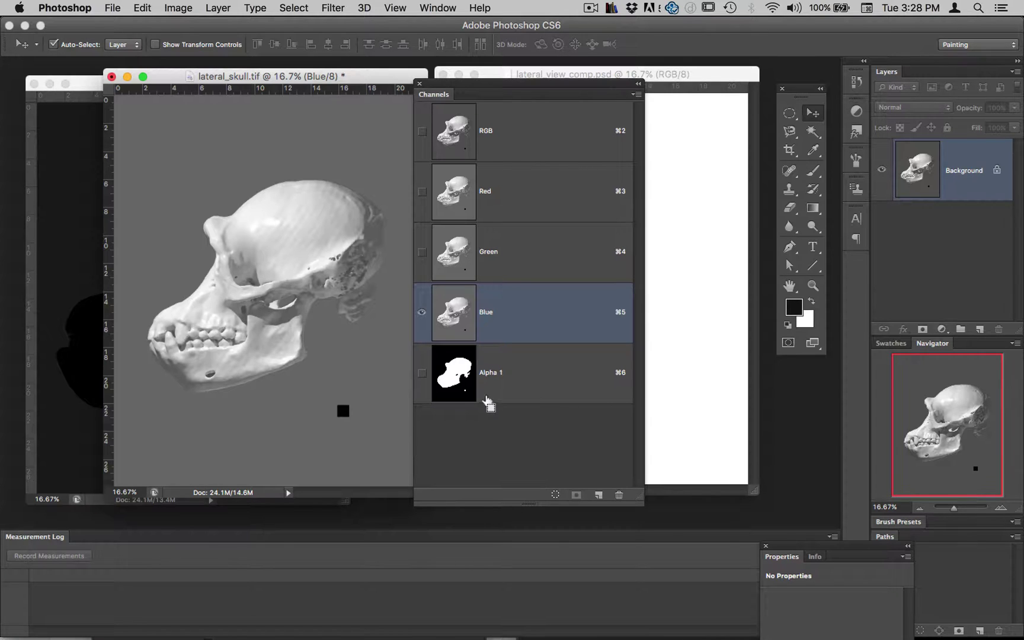
super+click(462, 374)
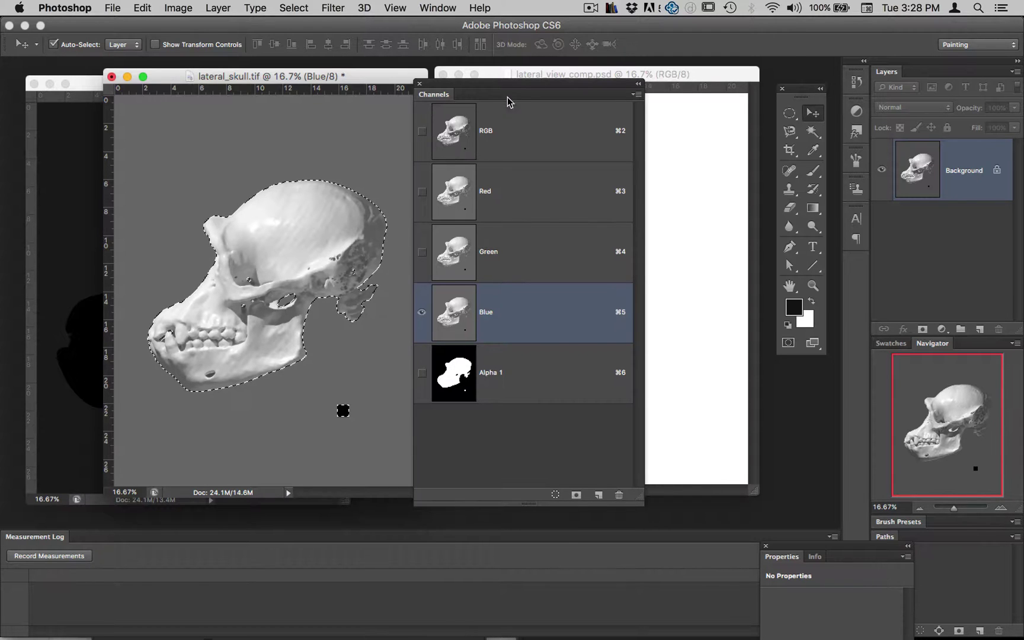
drag(507, 98, 739, 374)
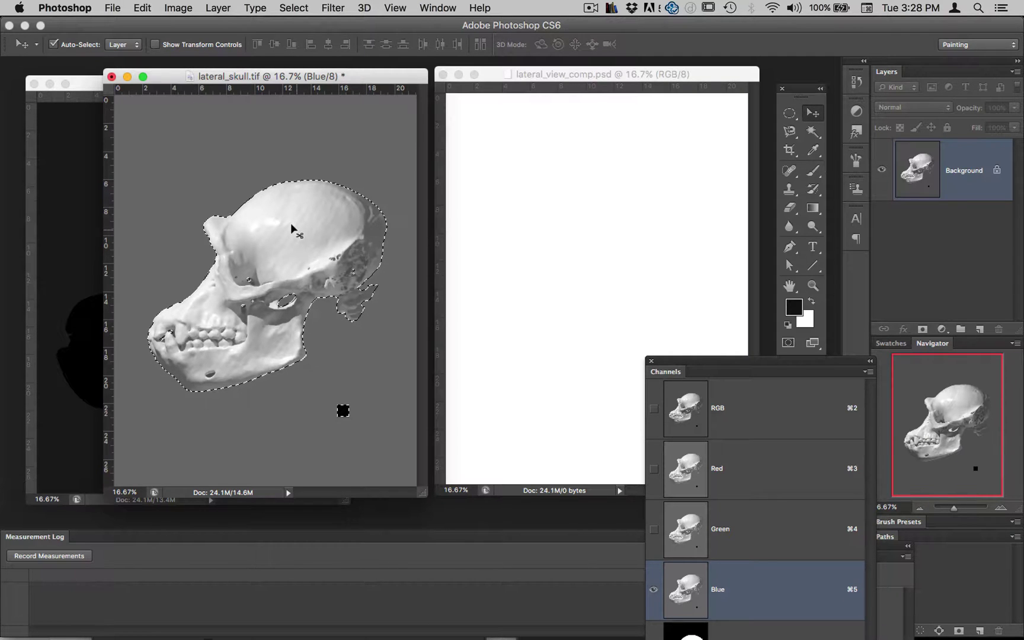
- Copy the selected skull into lateral_view_comp.psd at the same page position as in lateral_skull.tif, undoing a first misplaced copy
drag(290, 223, 614, 223)
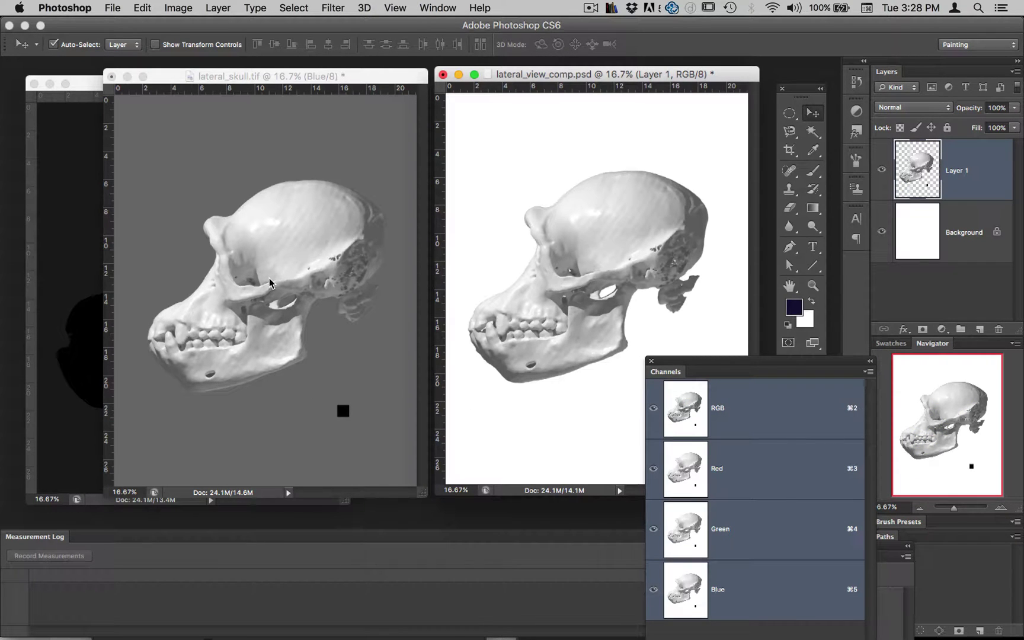
key(super+z)
click(367, 83)
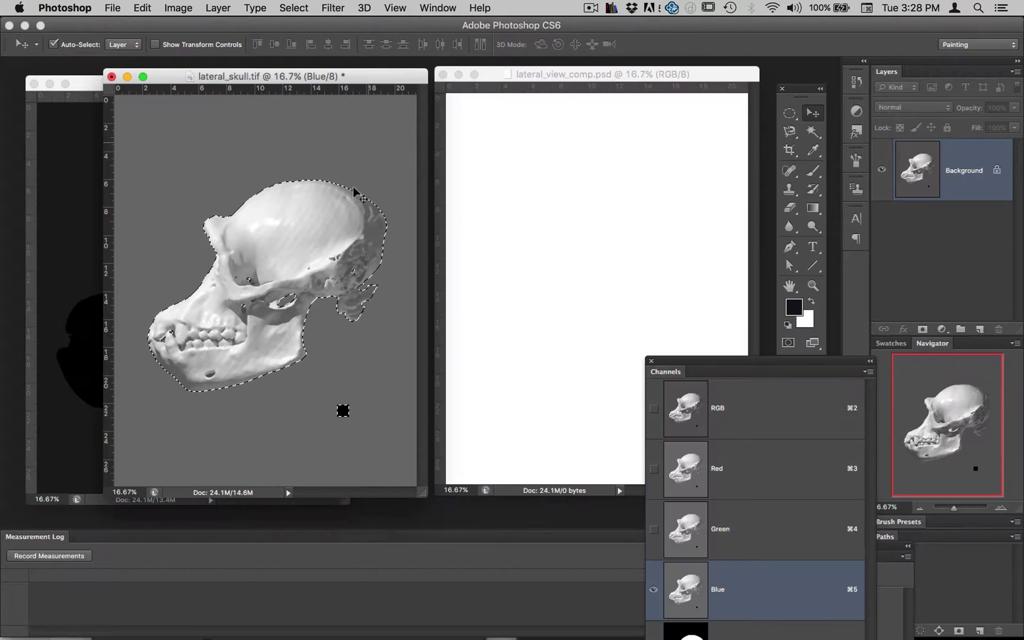
drag(294, 248, 613, 235)
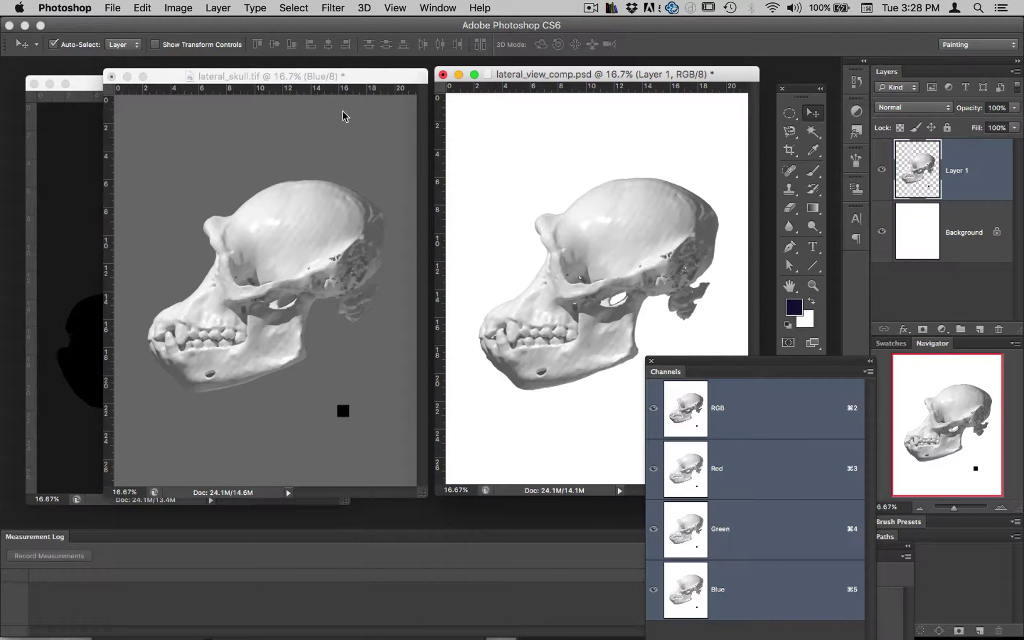
- Move the lateral_skull.tif window out of the way and place lateral_skin.tif next to the composite
drag(324, 80, 315, 522)
click(269, 197)
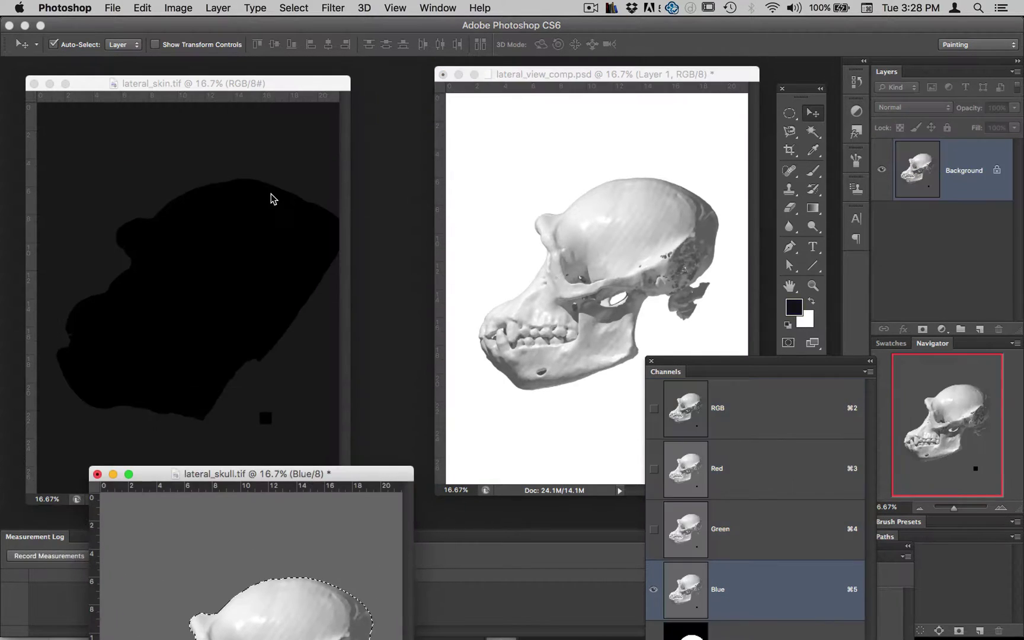
drag(259, 85, 312, 86)
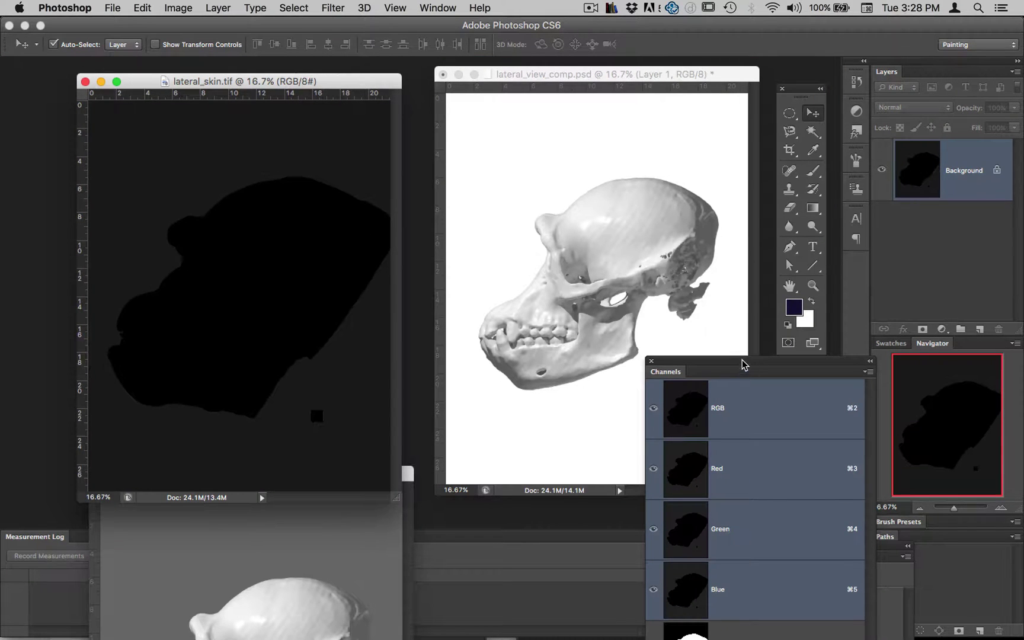
- Load the Alpha 1 channel of lateral_skin.tif as a selection and copy the silhouette into lateral_view_comp.psd at the same page position
drag(744, 365, 612, 113)
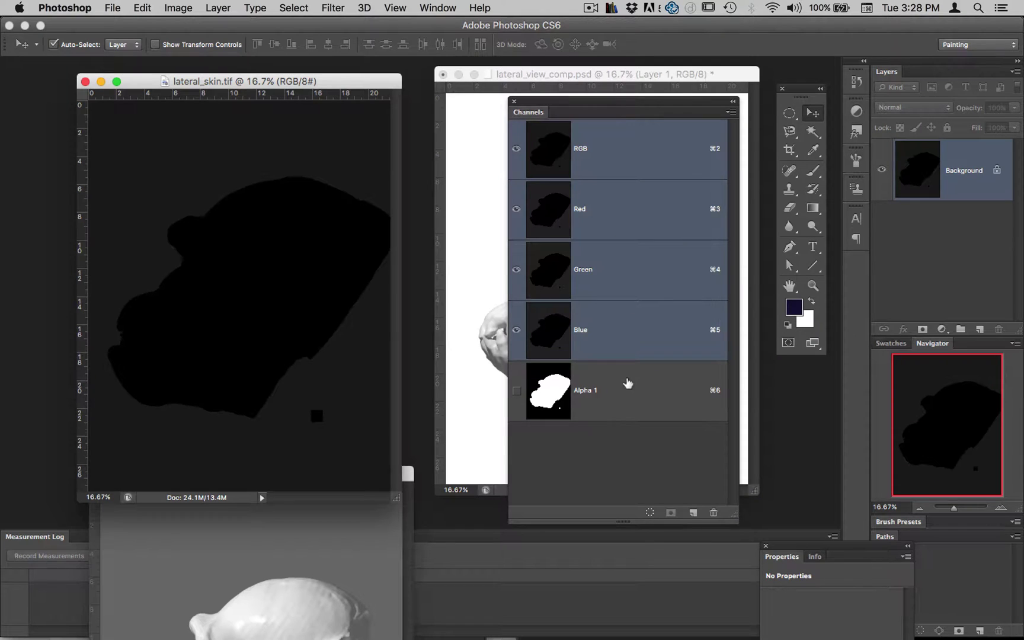
super+click(547, 397)
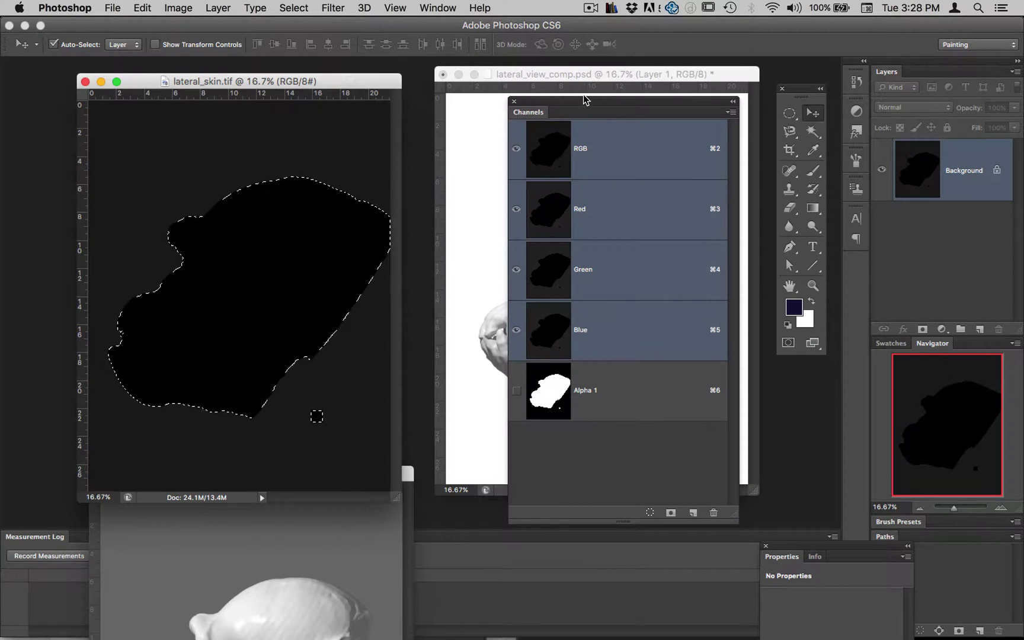
drag(580, 101, 835, 217)
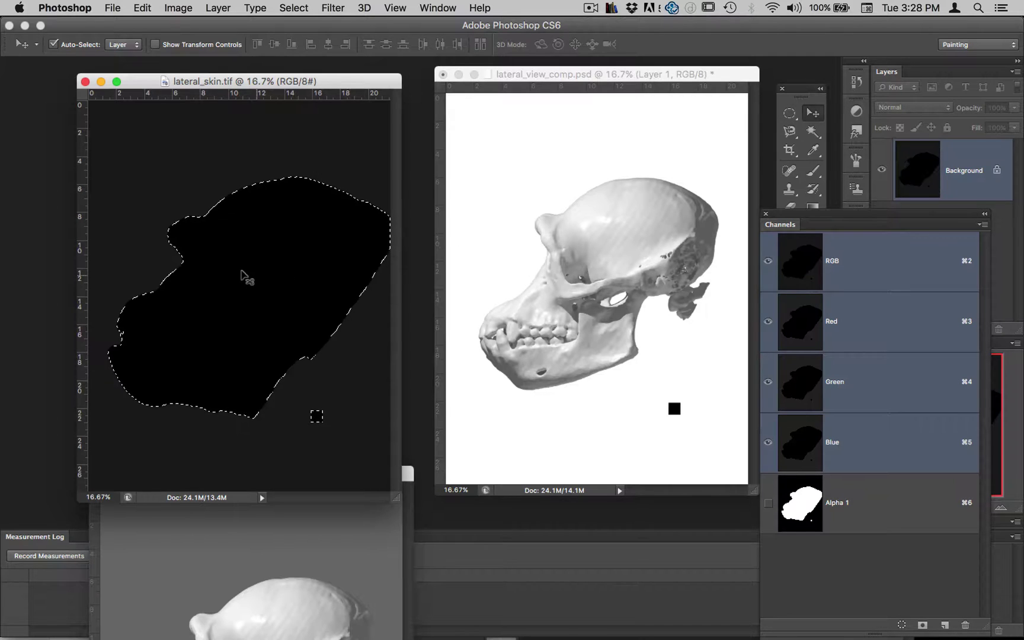
drag(242, 277, 587, 258)
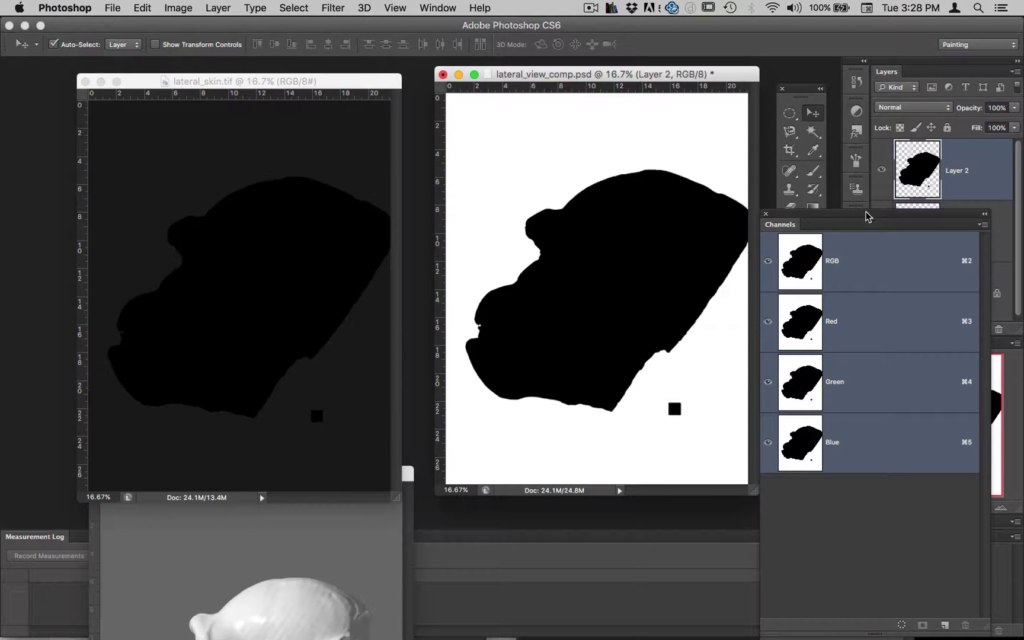
- Close the floating Channels panel and move the skin silhouette layer below the skull layer in the composite
drag(813, 212, 813, 239)
click(765, 243)
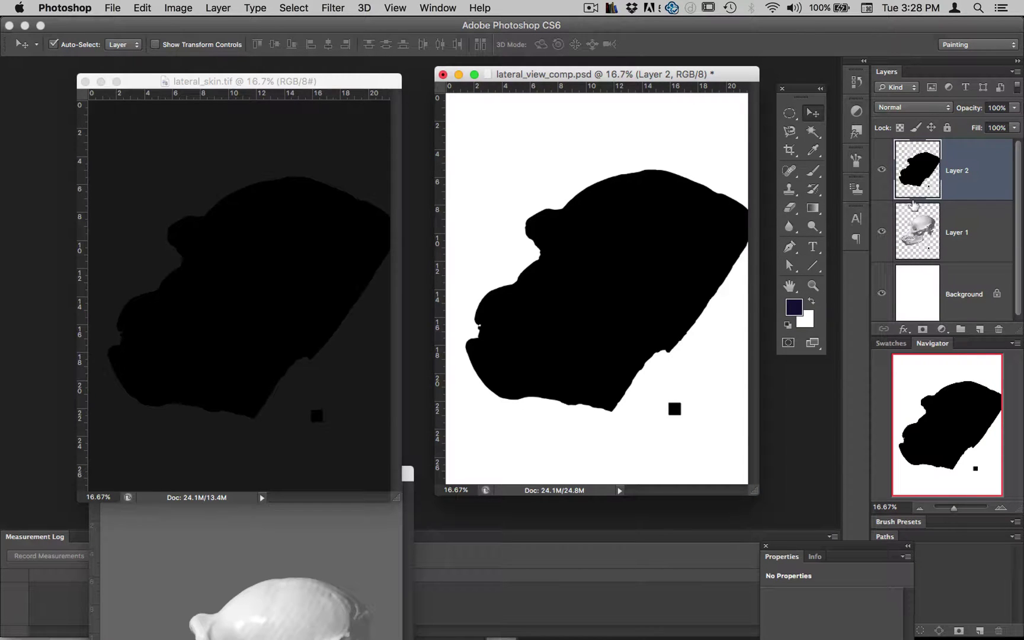
click(438, 8)
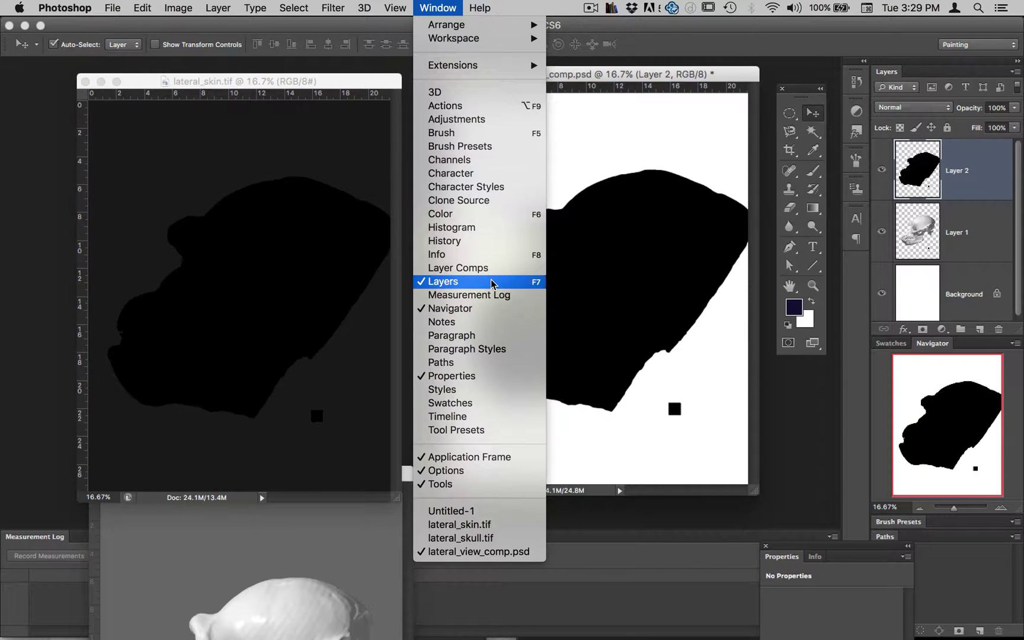
click(425, 12)
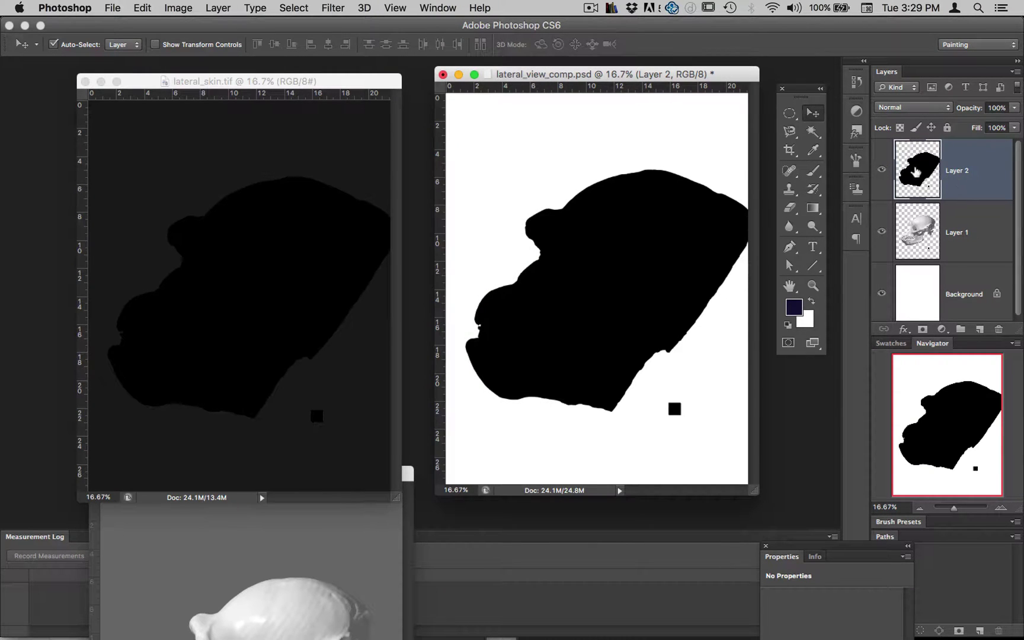
drag(915, 172, 914, 252)
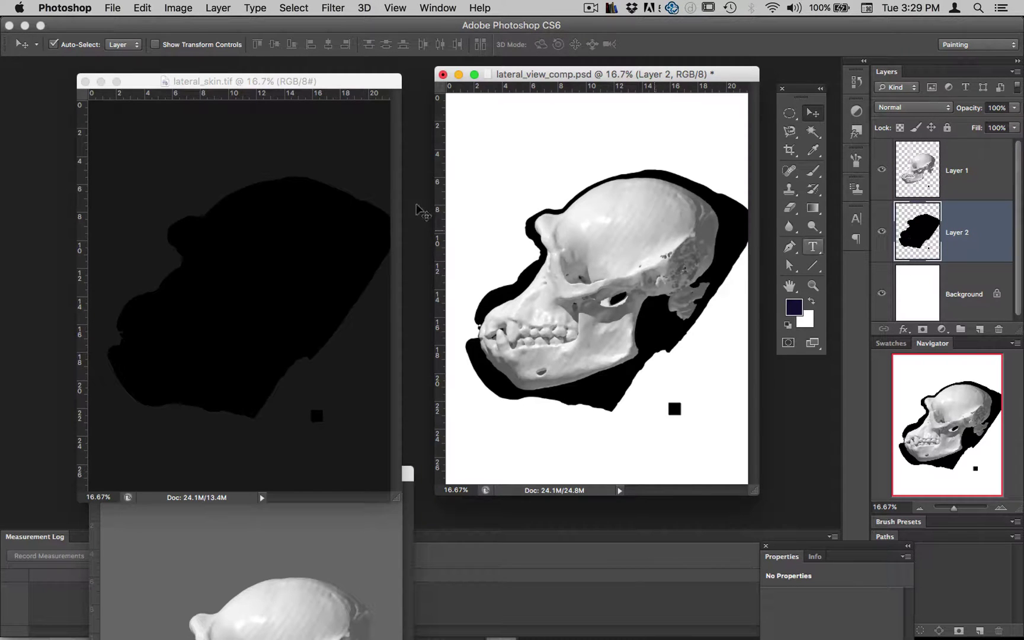
- Close lateral_skin.tif and lateral_skull.tif, and reposition and enlarge the lateral_view_comp.psd window to show the area around the page
click(85, 81)
click(98, 474)
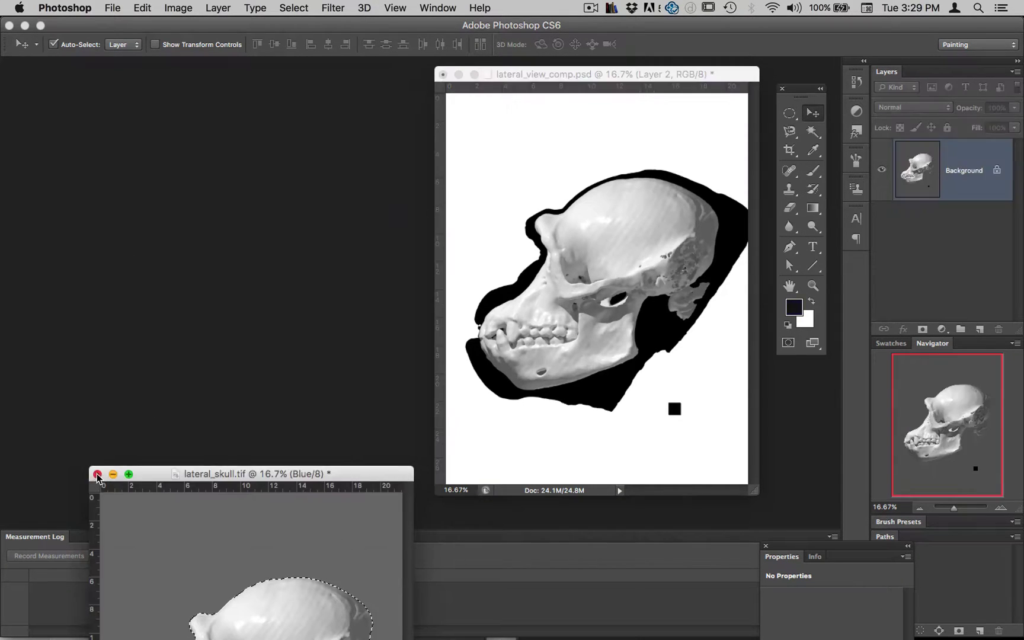
click(467, 232)
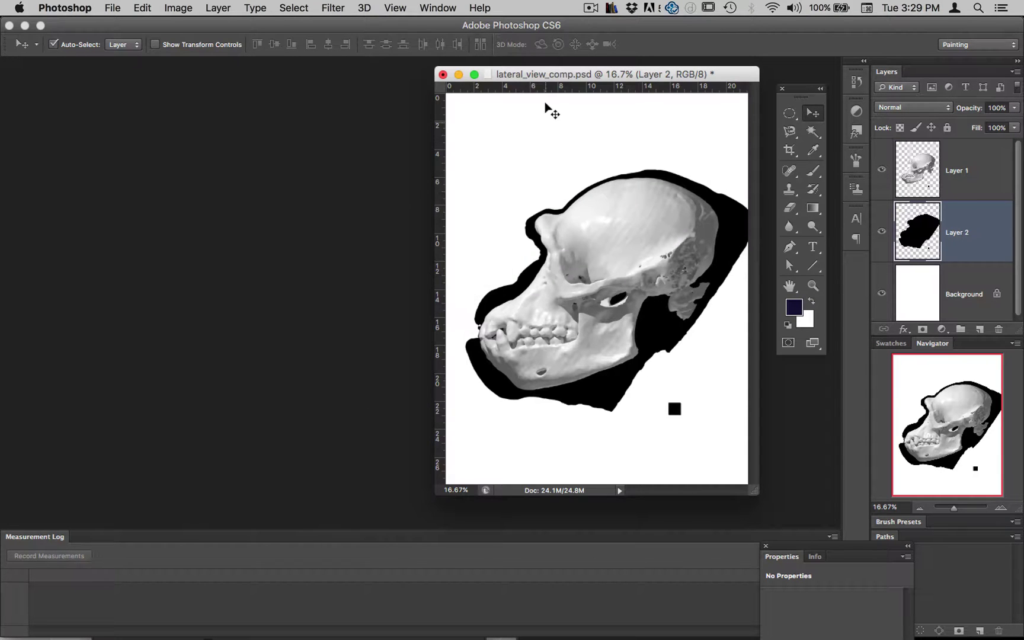
drag(557, 75, 304, 79)
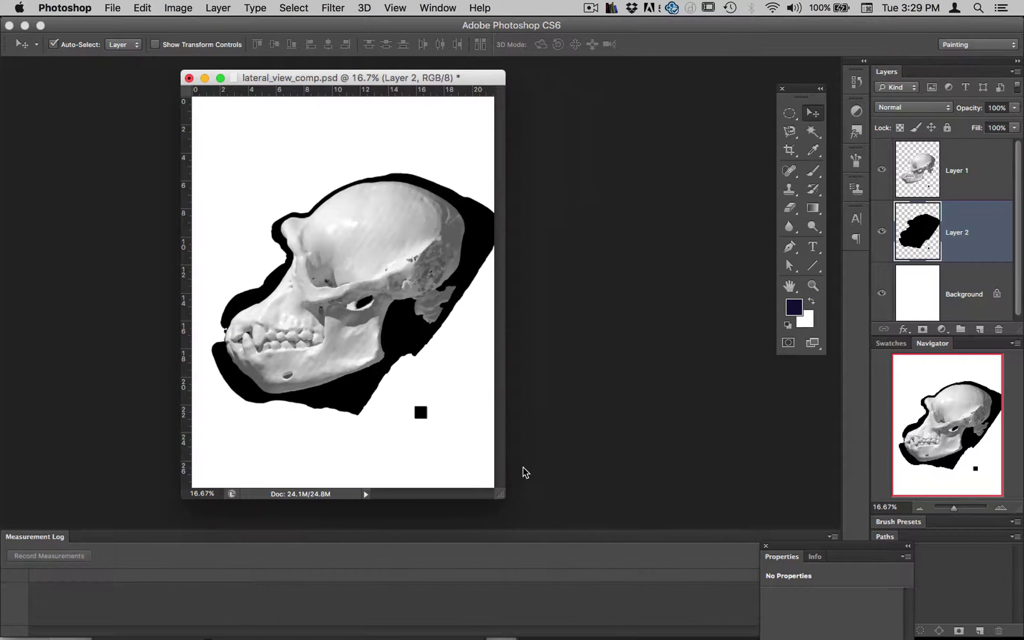
drag(499, 492, 624, 544)
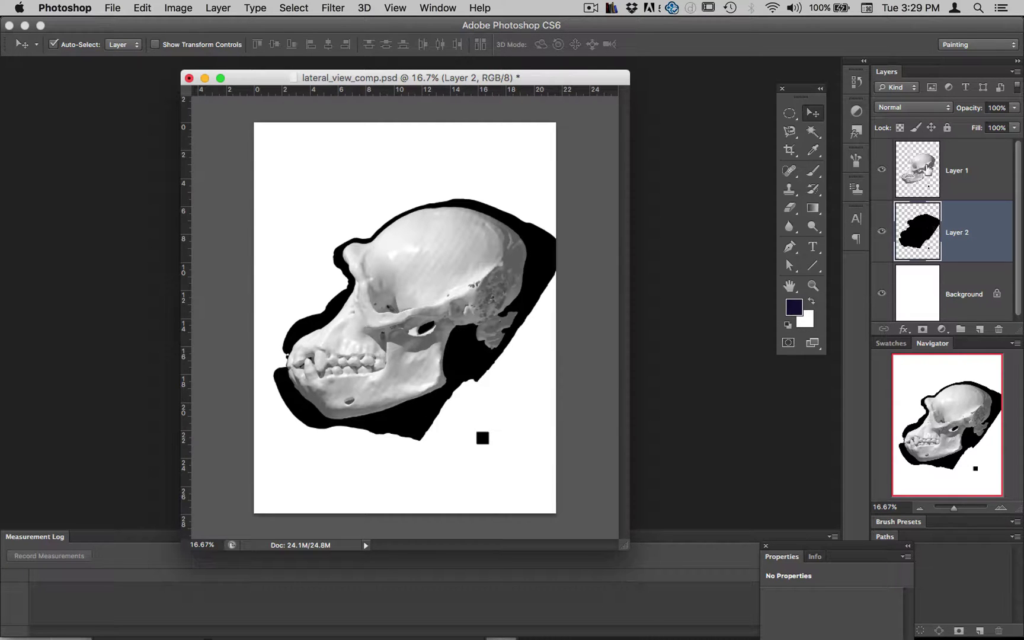
- Link Layer 1 (the skull) and Layer 2 (the skin silhouette) so they transform together
click(932, 173)
click(933, 222)
shift+click(914, 163)
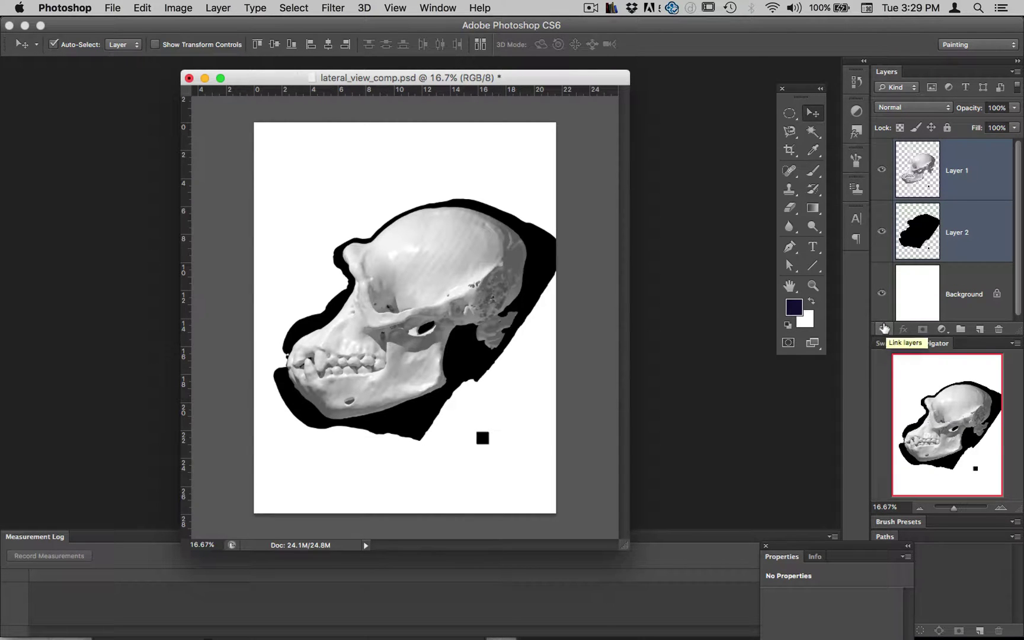
click(883, 327)
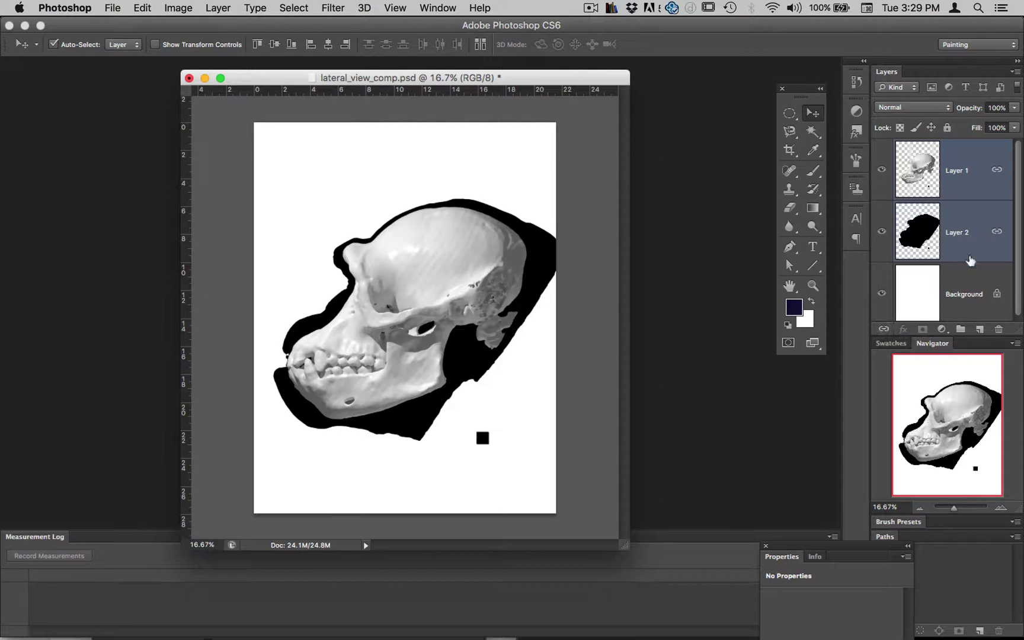
- Rename Layer 1 as skull and Layer 2 as skin, and leave the skull layer selected
click(965, 197)
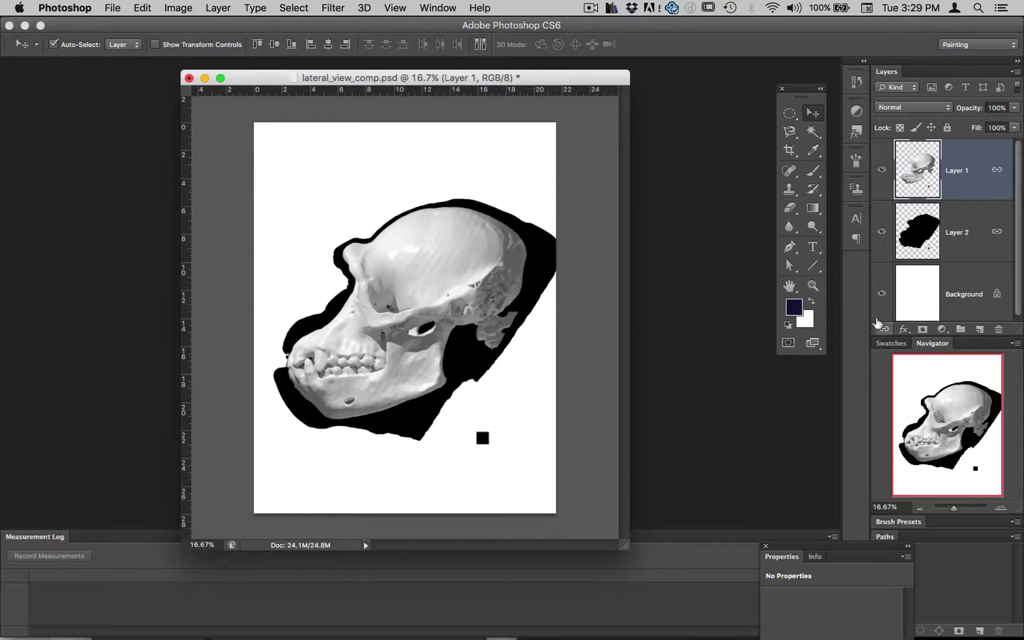
double_click(956, 169)
text(s)
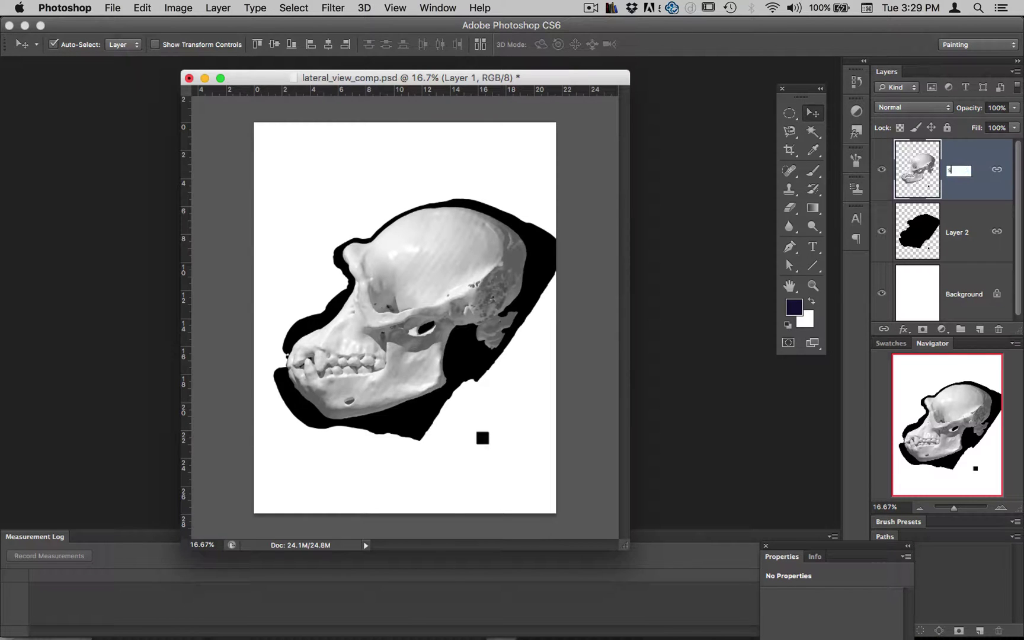
text(kull)
key(Return)
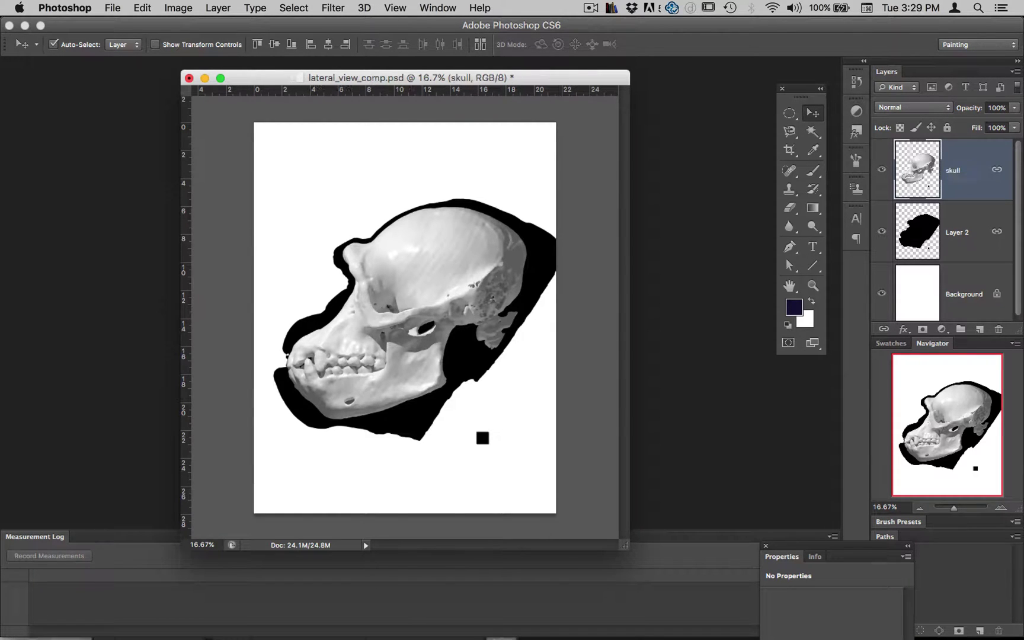
double_click(958, 237)
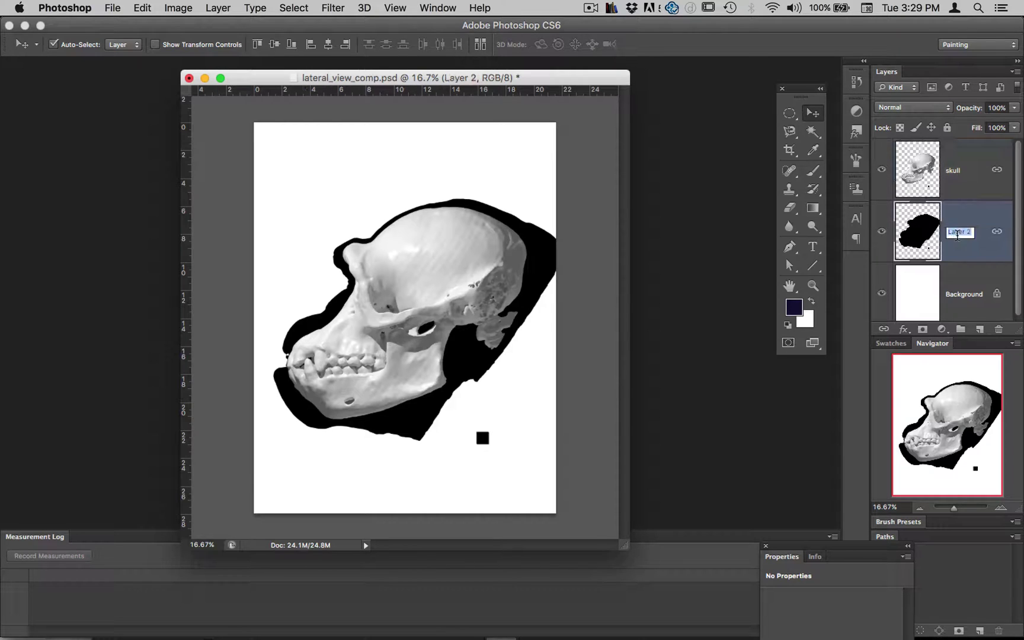
text(skin)
key(Return)
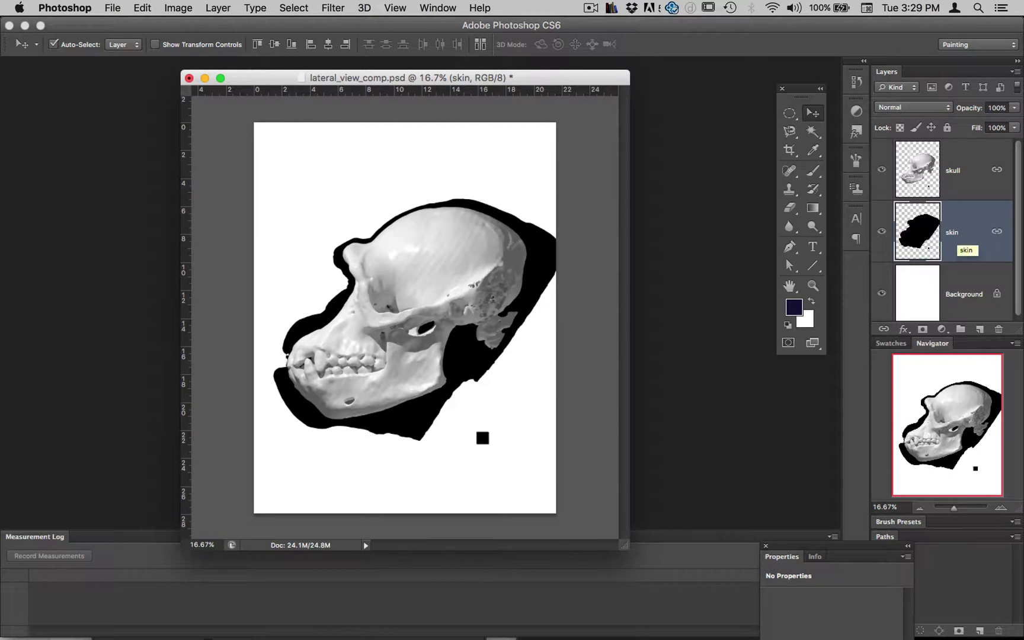
click(969, 189)
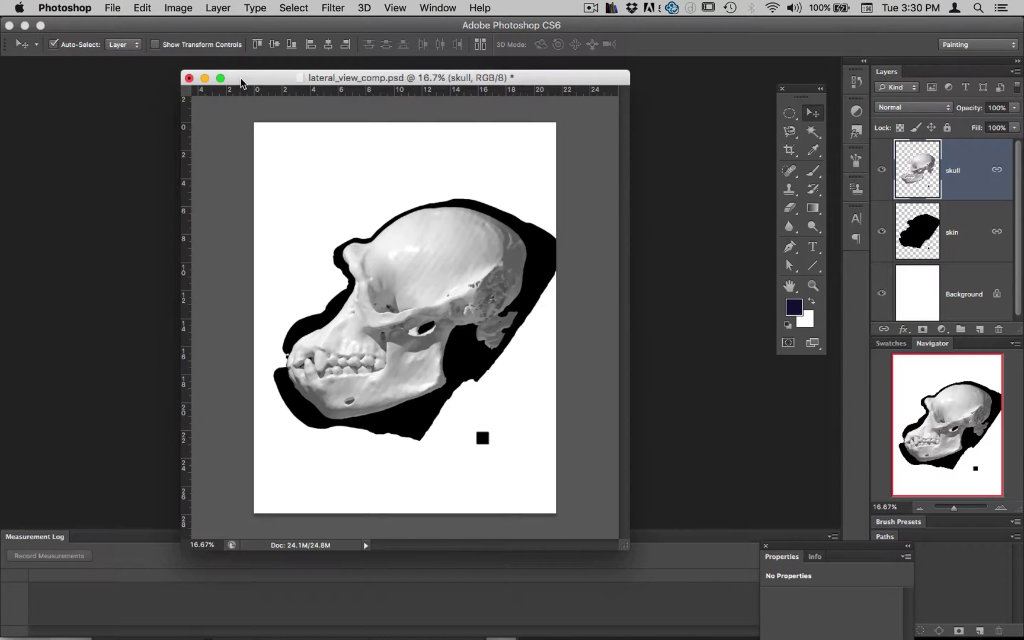
- Dock the composite window and add two vertical guides at about 16 cm and 16.5 cm on the horizontal ruler
drag(241, 78, 223, 59)
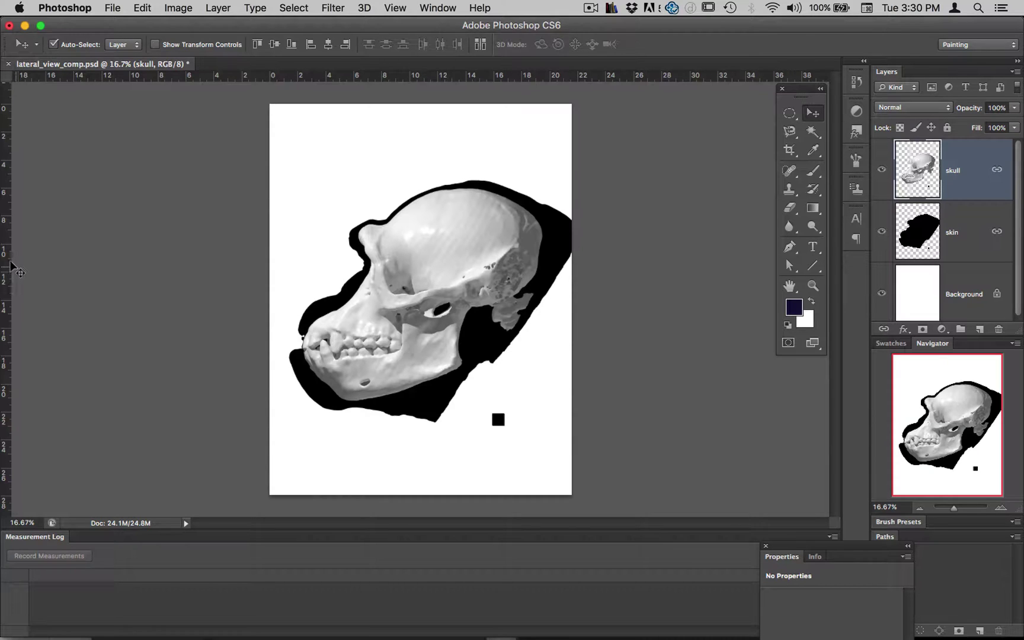
key(super+semicolon)
drag(12, 259, 467, 281)
drag(486, 282, 491, 281)
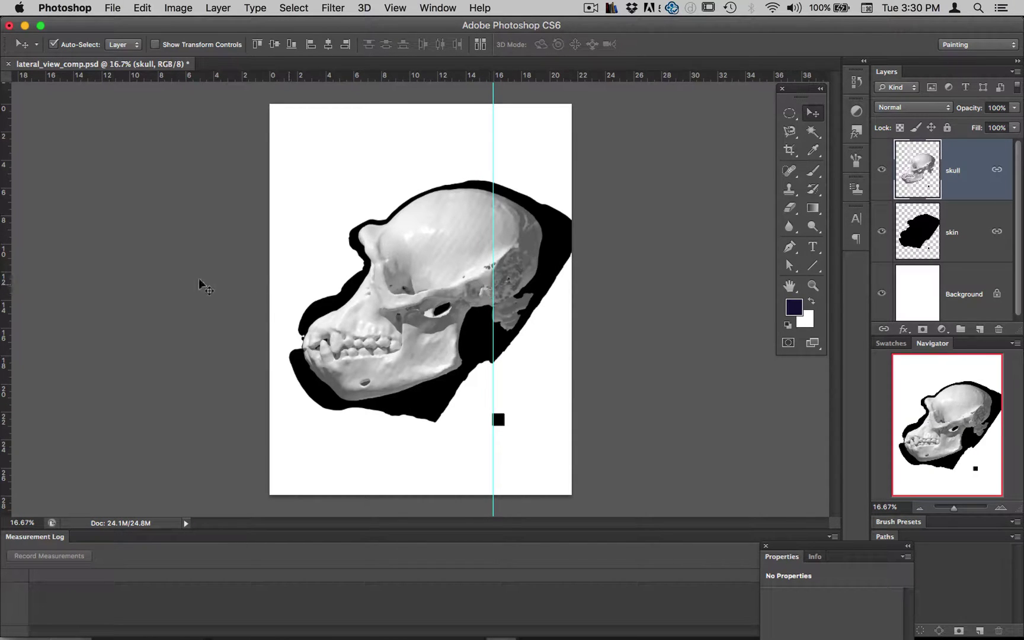
drag(9, 294, 498, 167)
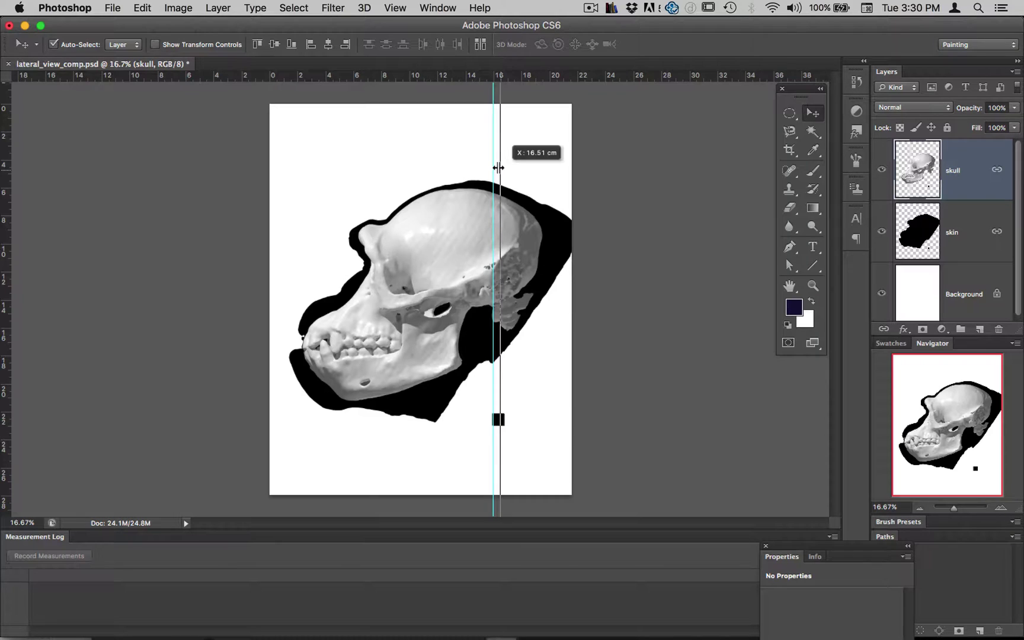
drag(498, 168, 498, 168)
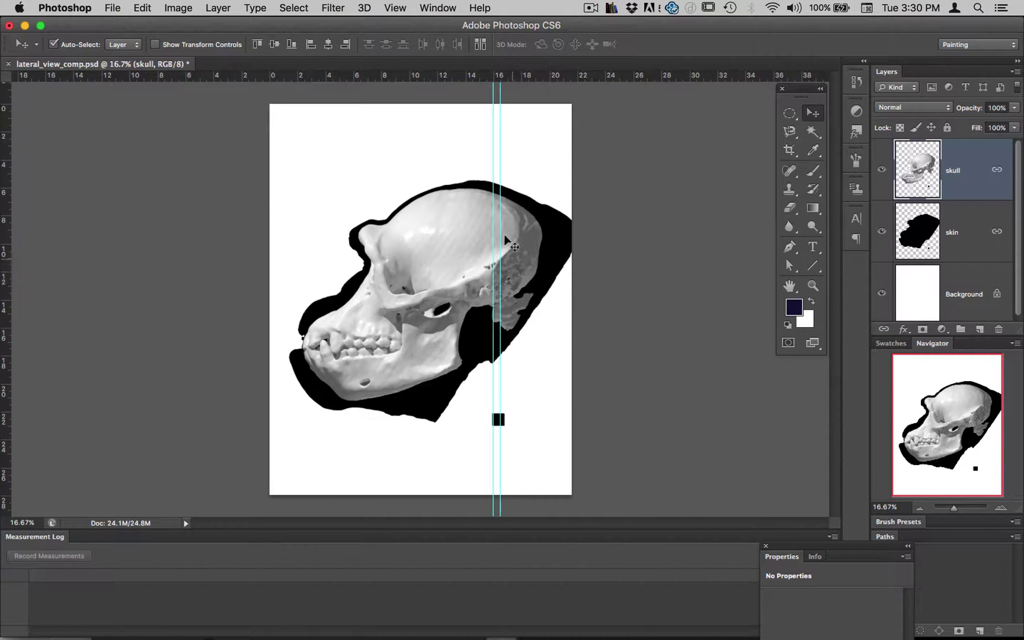
- Fine-tune the two vertical guides so they line up with the 16 cm and 16.5 cm ruler marks
click(1000, 508)
click(1000, 508)
click(1000, 508)
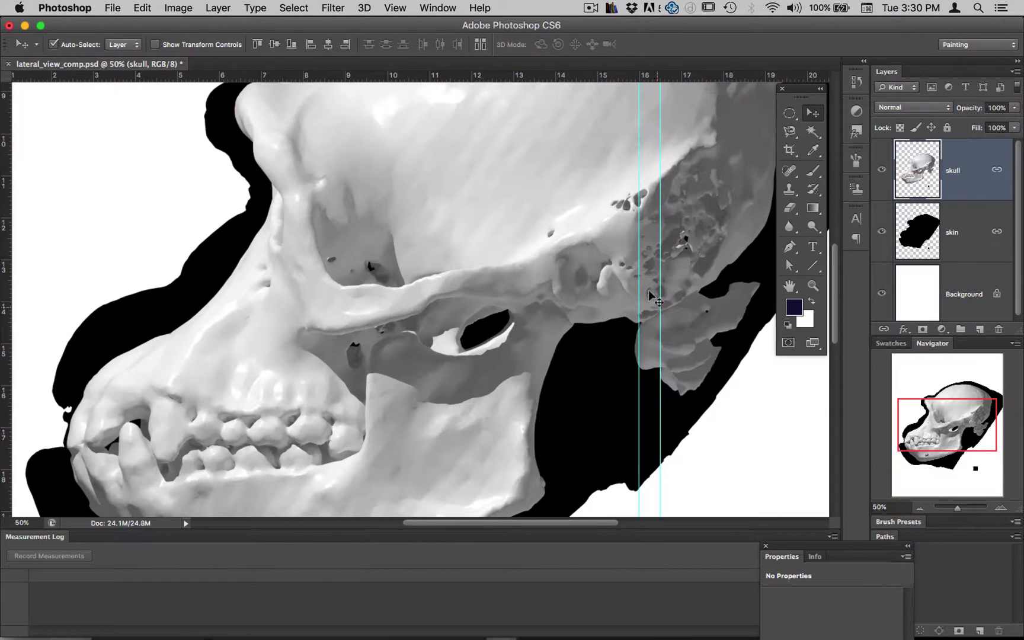
scroll(655, 299, right, 5)
scroll(654, 299, up, 4)
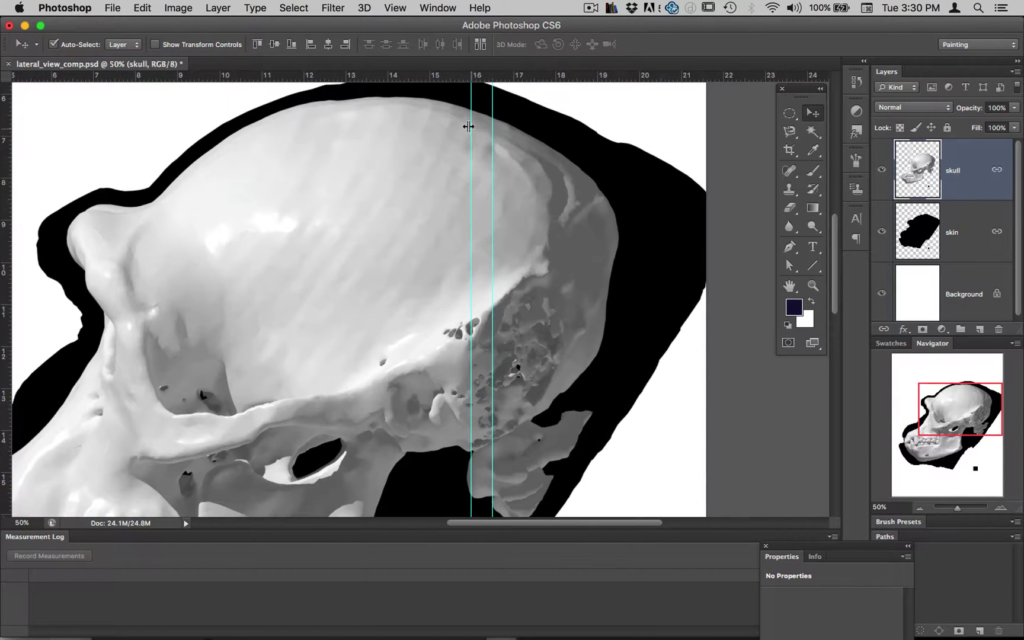
drag(471, 126, 490, 128)
click(393, 8)
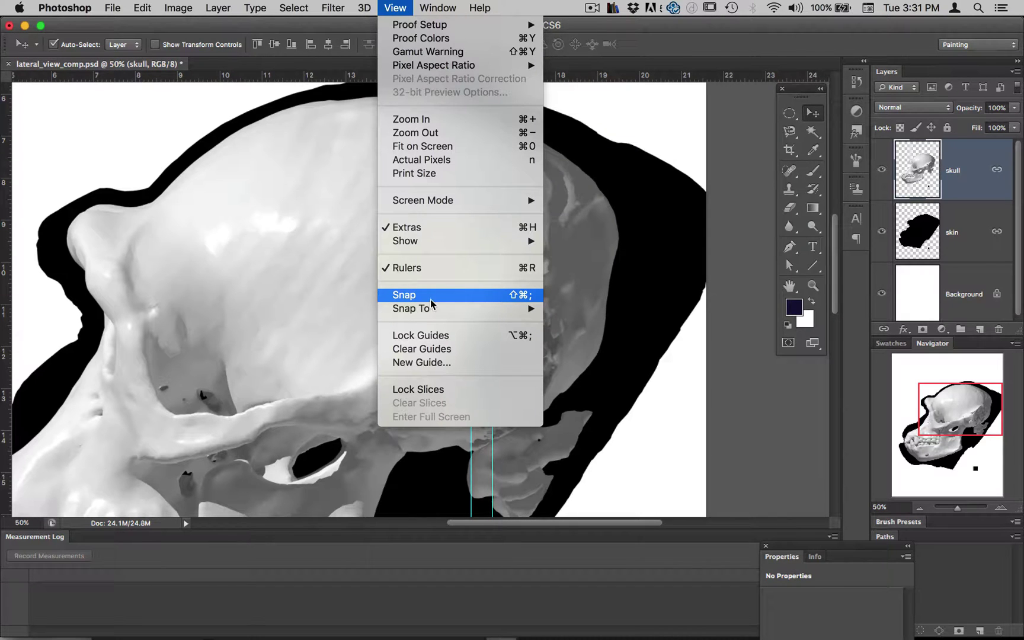
click(393, 7)
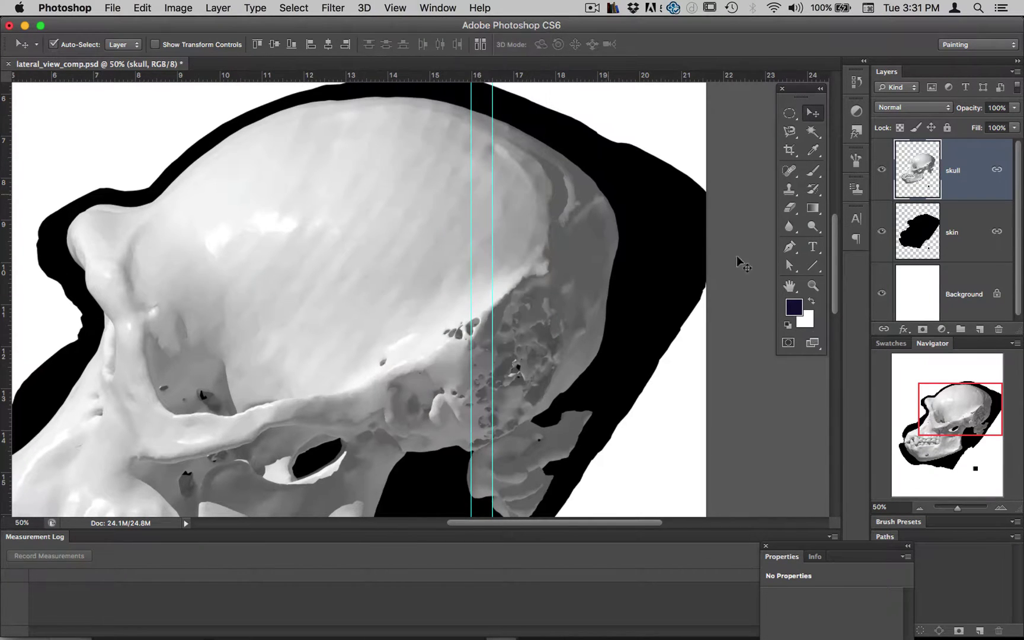
click(1000, 508)
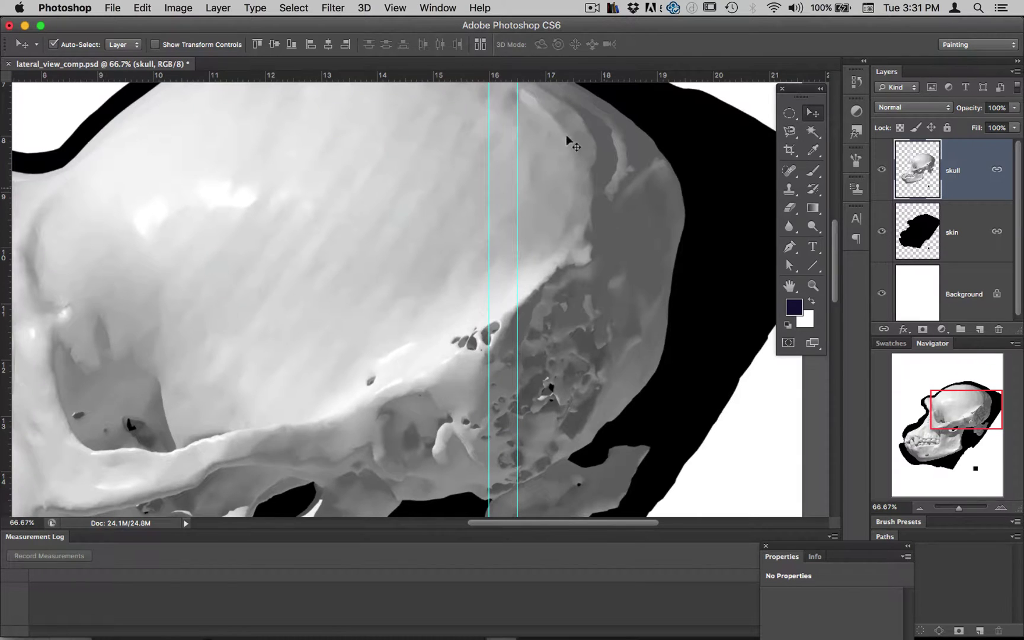
drag(515, 92, 515, 91)
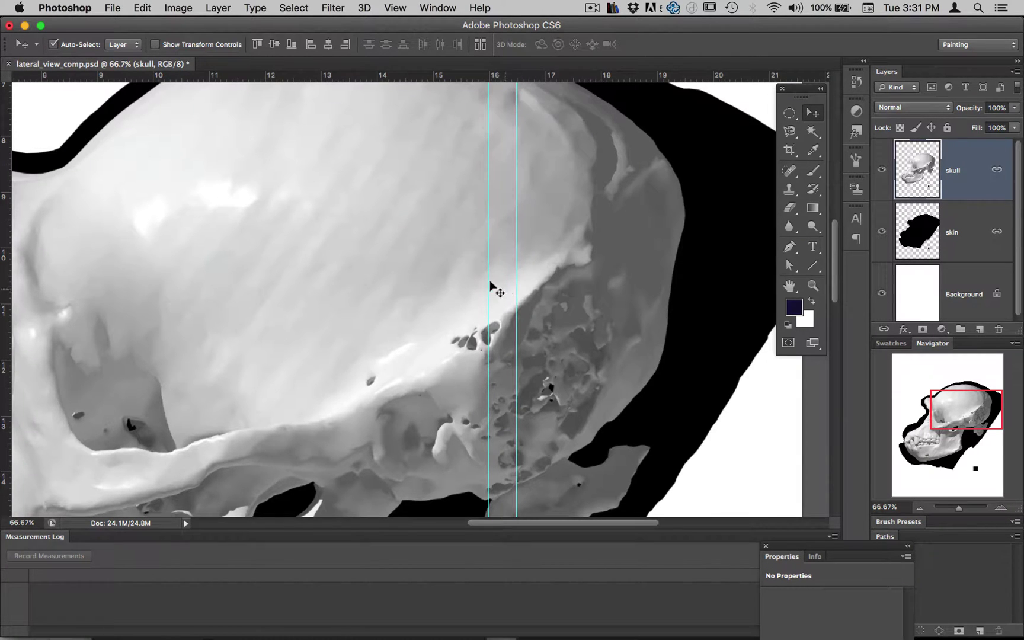
- Free Transform the linked skull and skin layers down to about 56.6% and place the black scale square between the guides
scroll(549, 284, down, 2)
scroll(551, 288, down, 5)
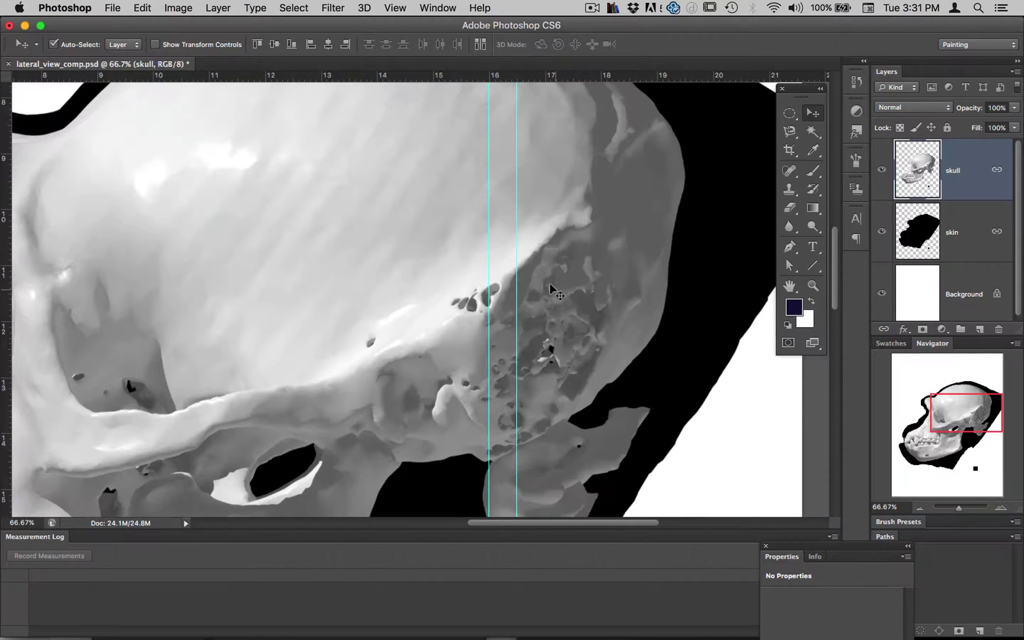
click(919, 507)
click(919, 508)
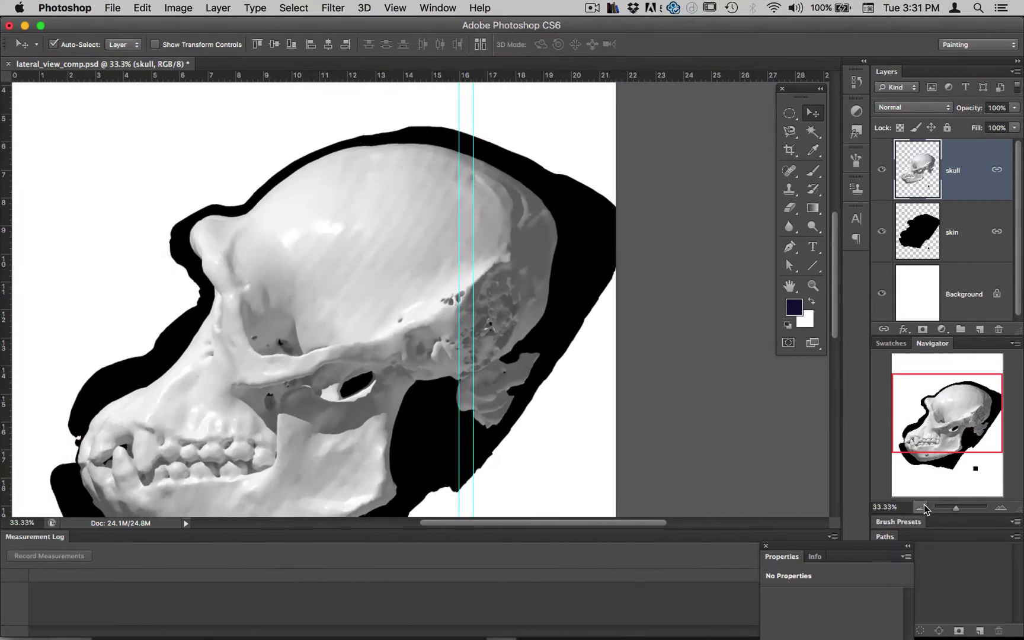
click(919, 508)
scroll(595, 326, down, 10)
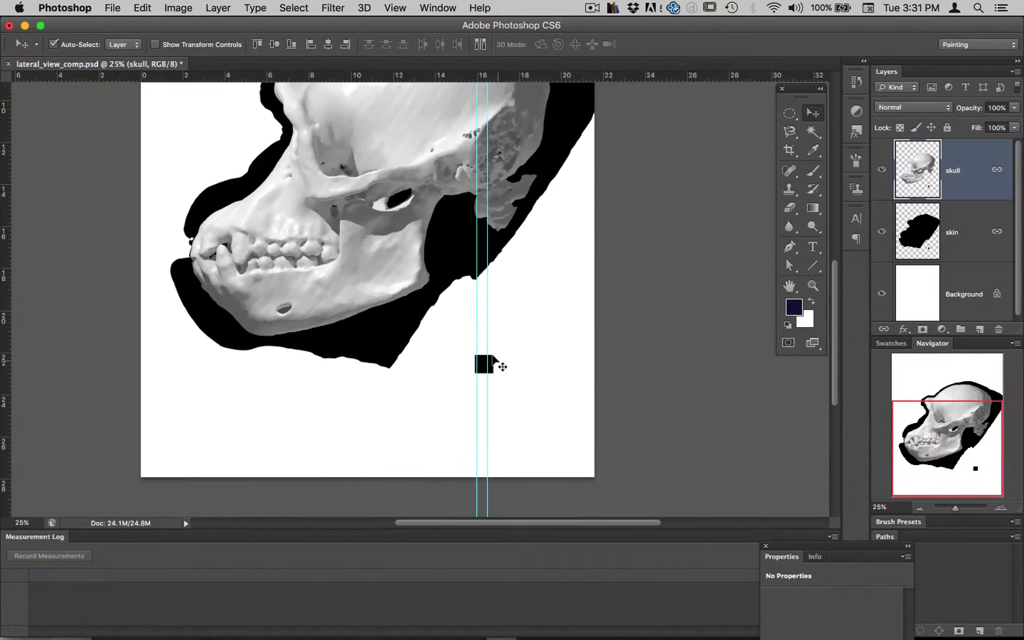
scroll(658, 231, up, 4)
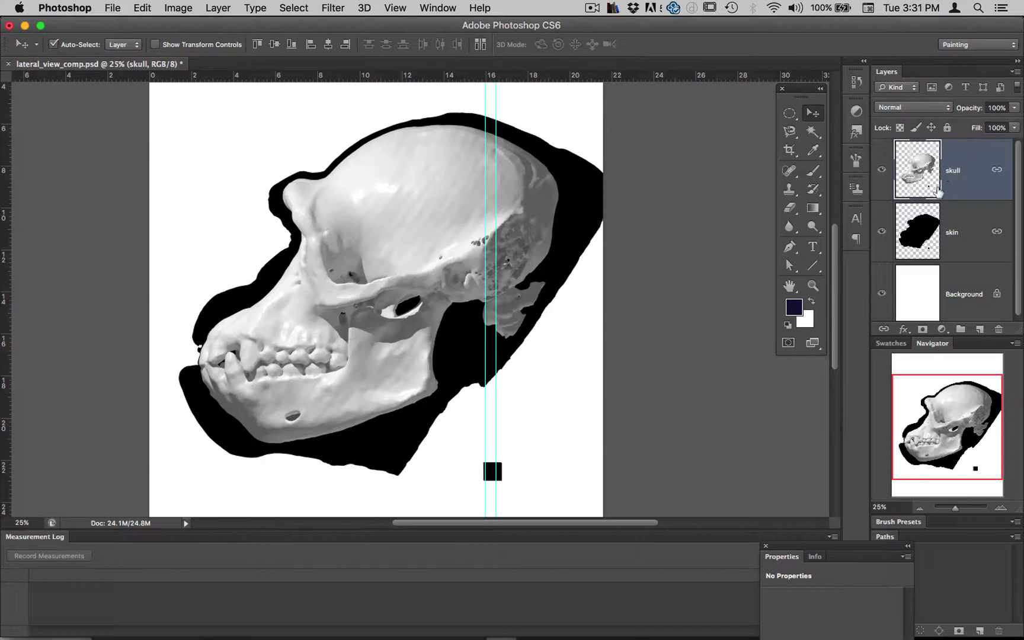
key(super+t)
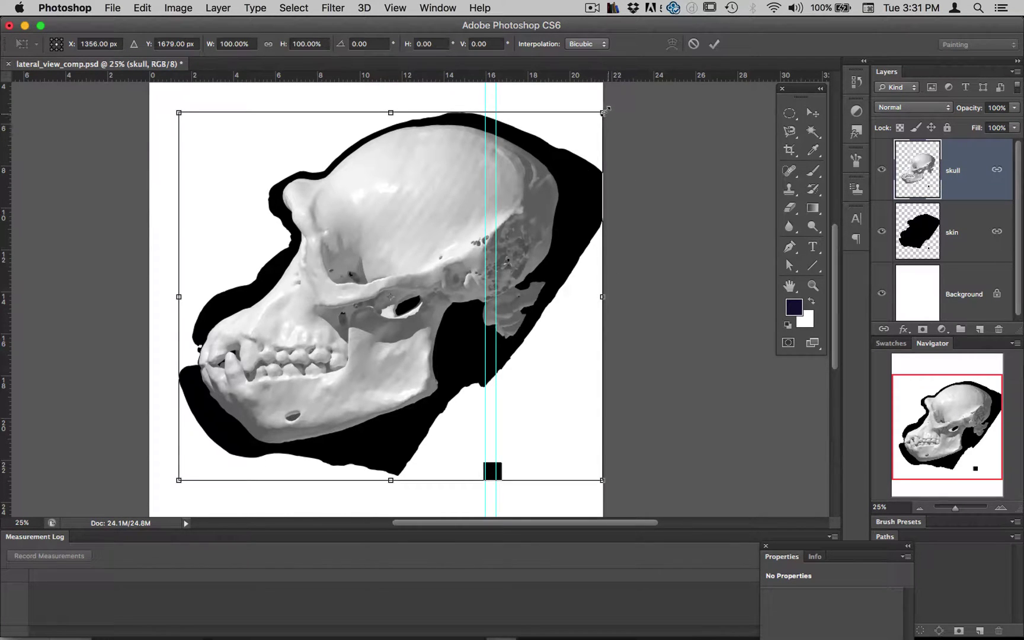
drag(600, 109, 603, 219)
drag(439, 286, 476, 265)
drag(581, 141, 501, 210)
drag(431, 285, 491, 251)
drag(566, 170, 546, 191)
drag(448, 235, 460, 232)
drag(560, 180, 530, 212)
drag(467, 272, 489, 263)
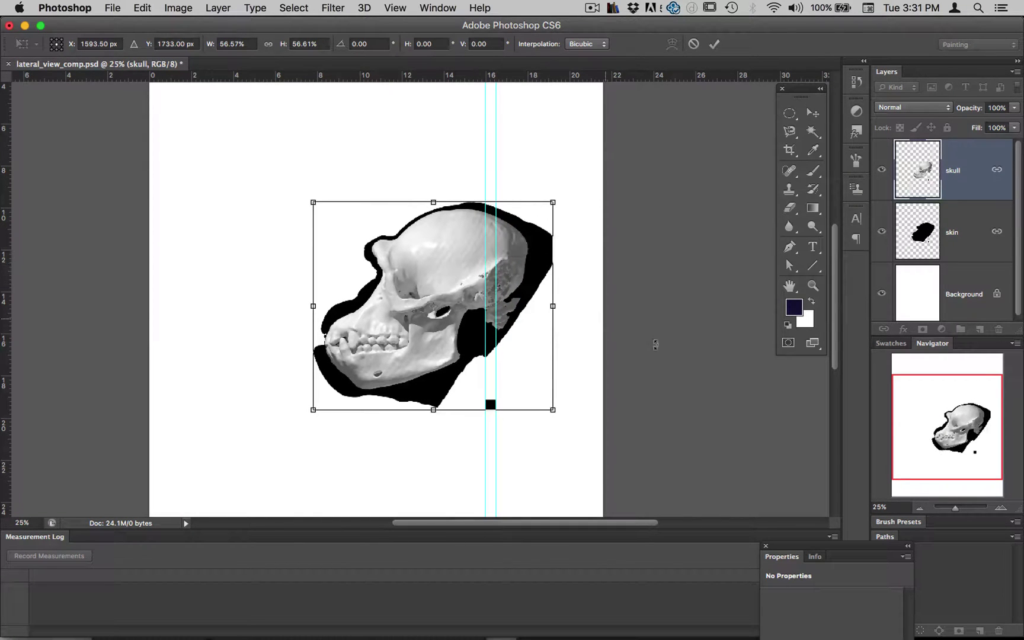
- Refine the scaling to about 57% so the black scale square exactly spans the two guides, and apply the transform
click(1003, 507)
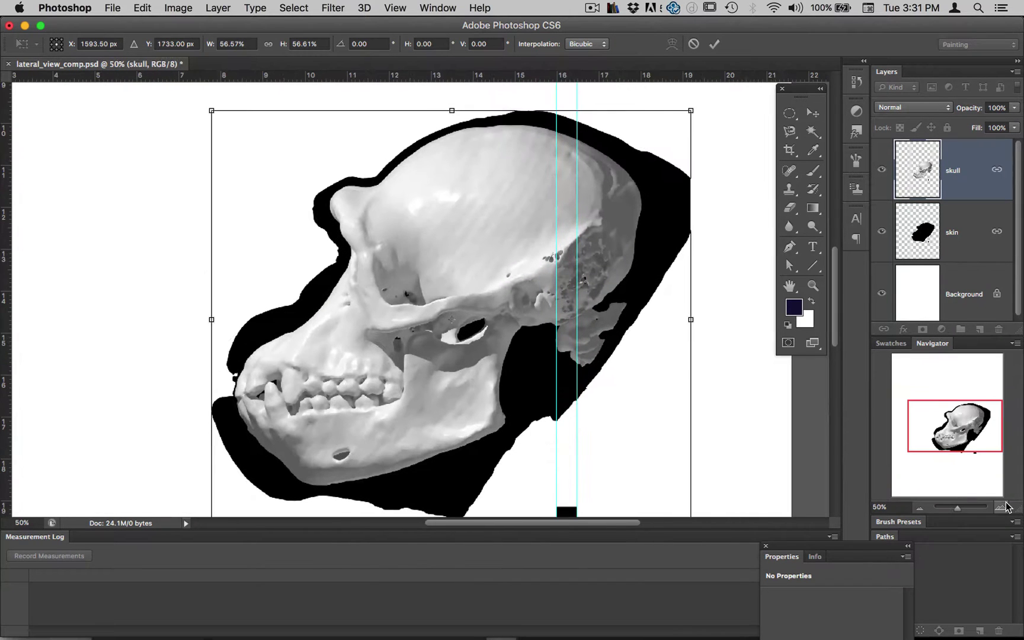
drag(975, 423, 968, 450)
click(1000, 507)
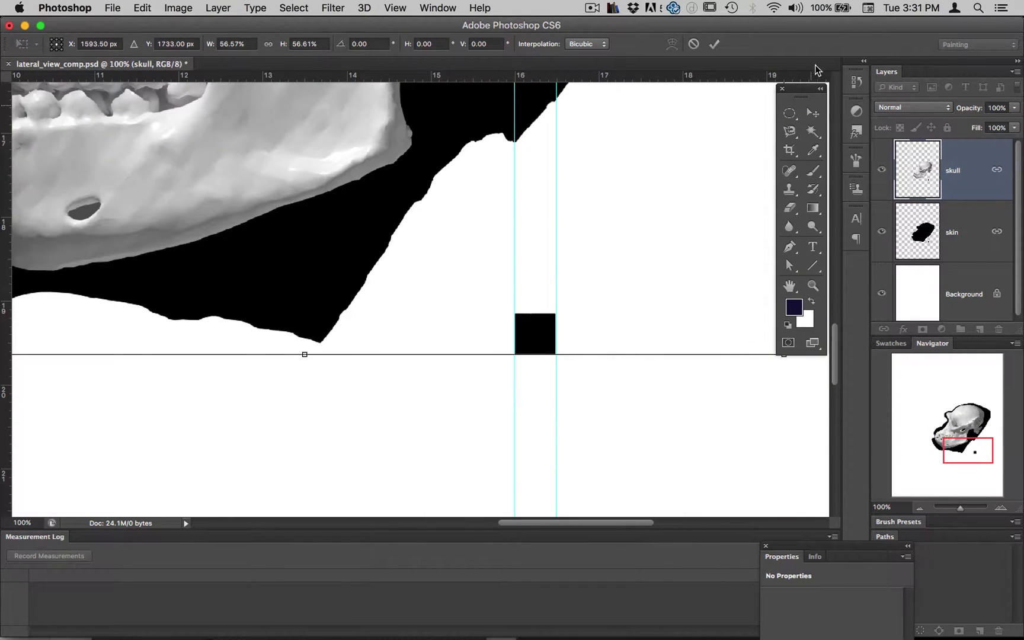
drag(800, 89, 979, 76)
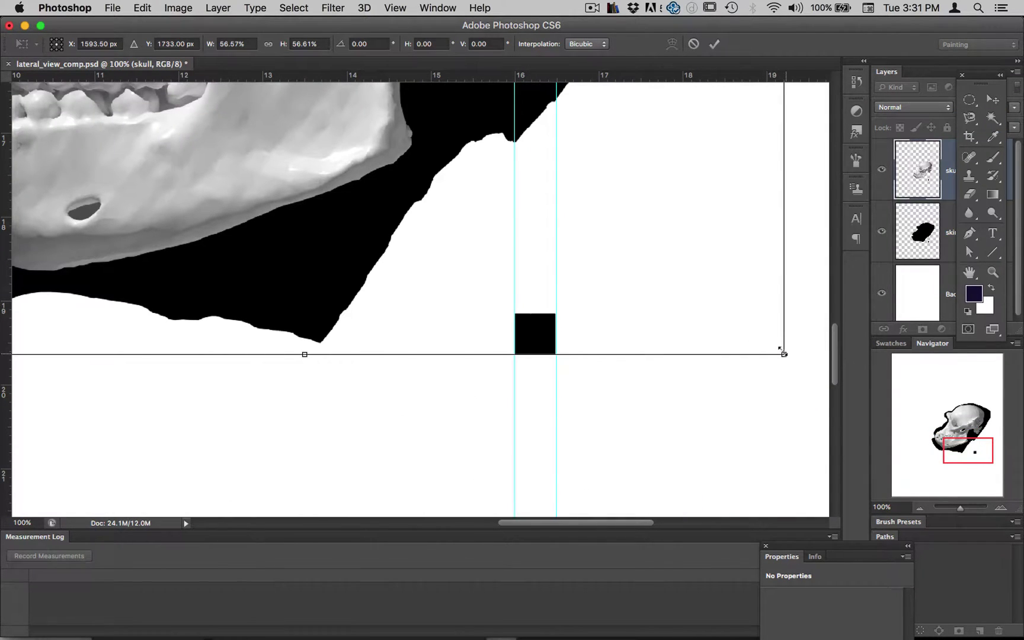
drag(780, 349, 746, 337)
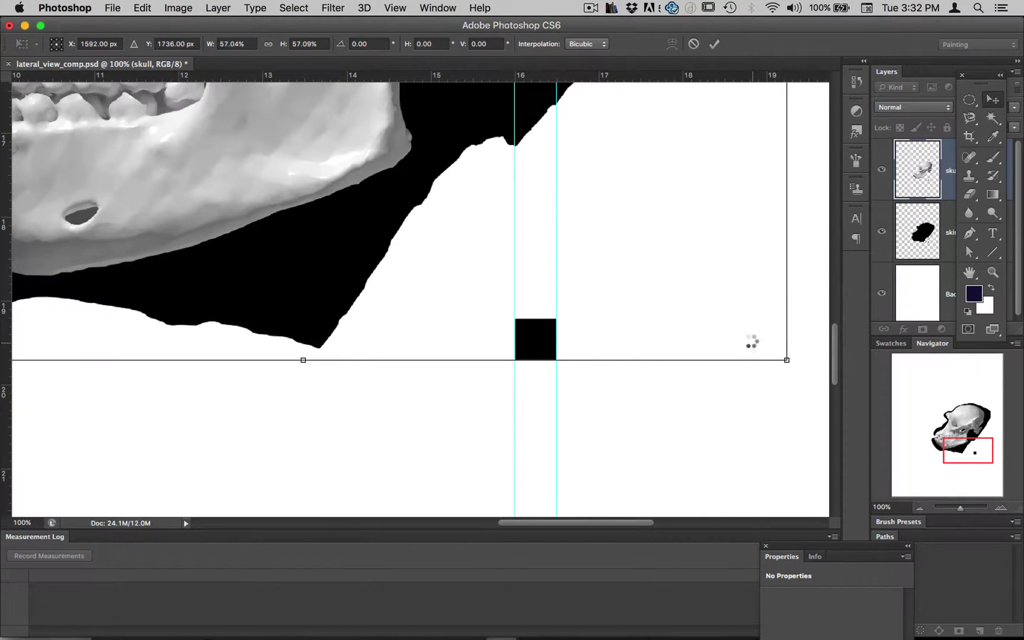
key(Return)
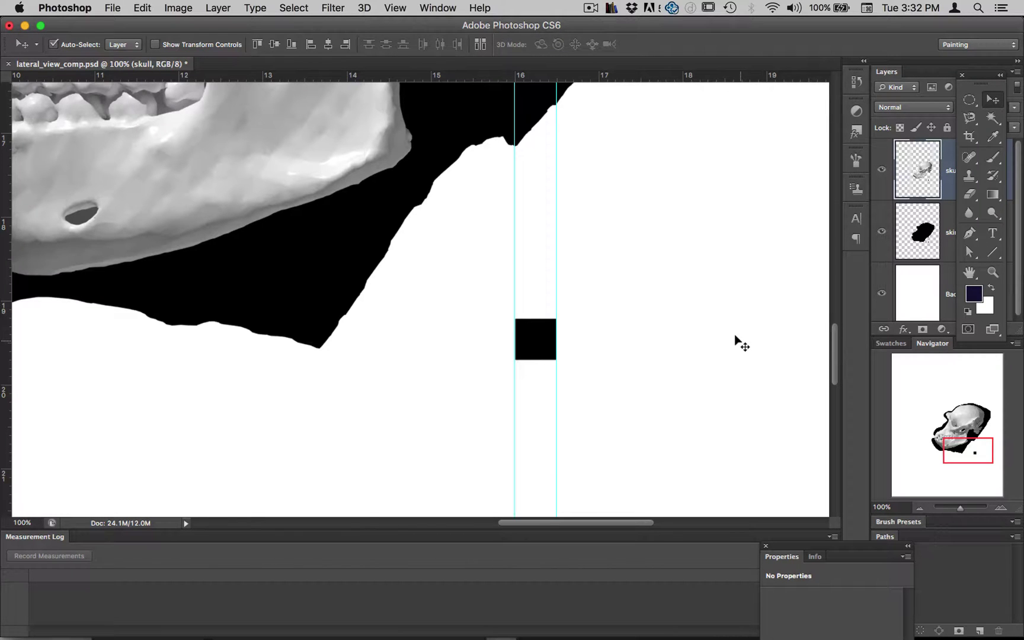
- Hide the guides in the composite
key(super+semicolon)
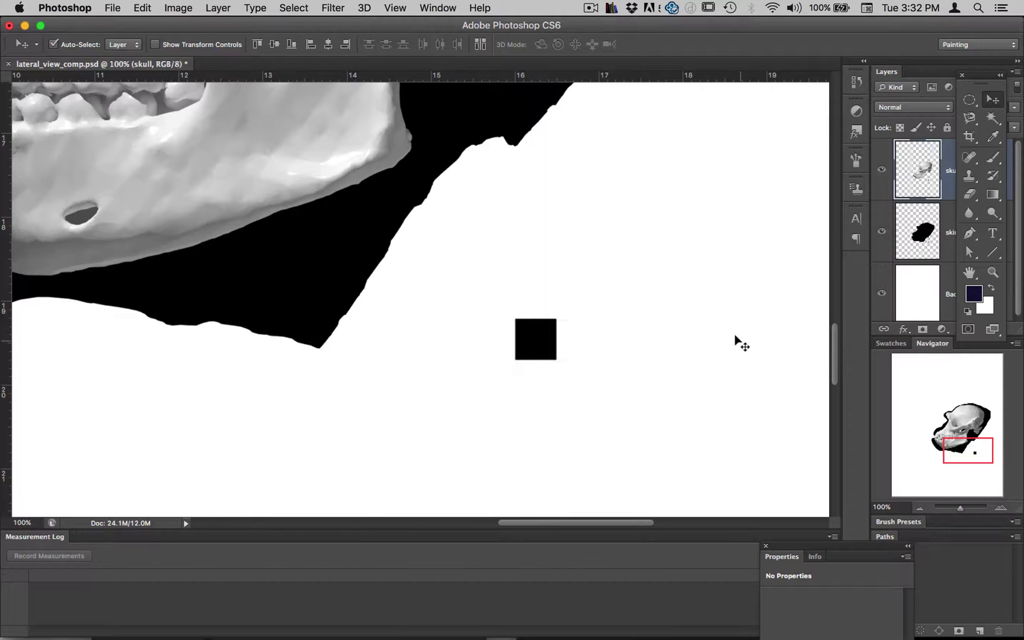
click(918, 508)
click(919, 508)
click(919, 508)
click(918, 507)
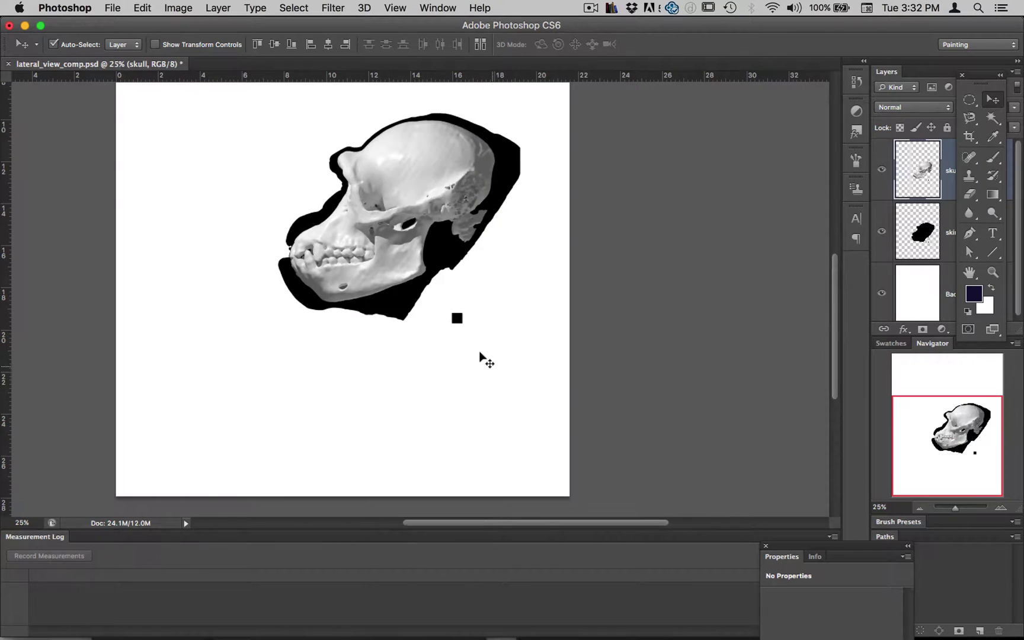
- Reposition the linked skull, skin and scale square together near the middle of the page
drag(410, 238, 343, 280)
scroll(392, 338, up, 3)
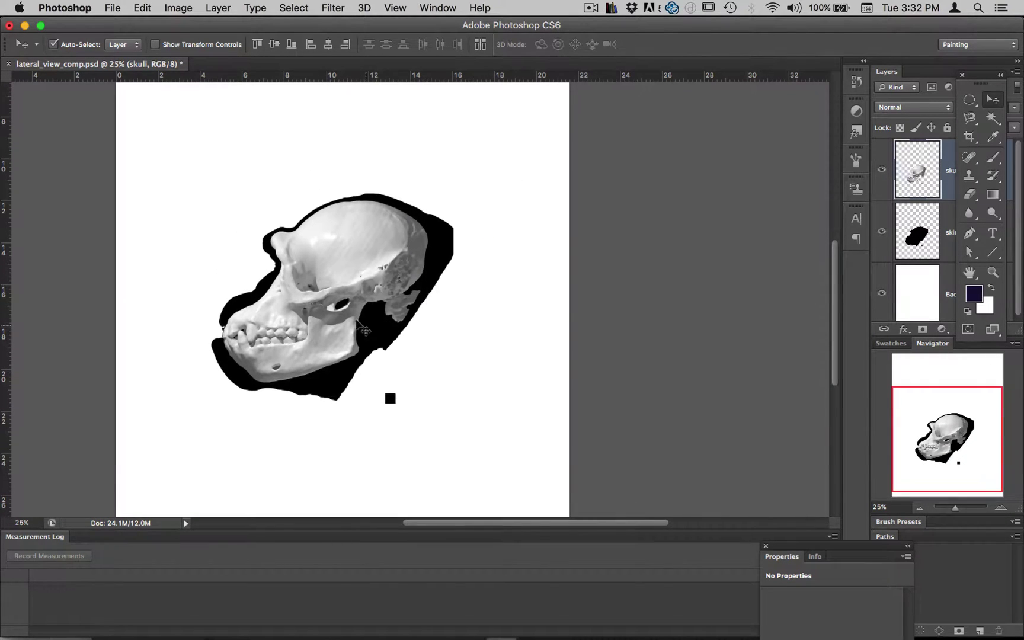
drag(357, 324, 398, 287)
scroll(379, 328, down, 3)
scroll(465, 363, up, 2)
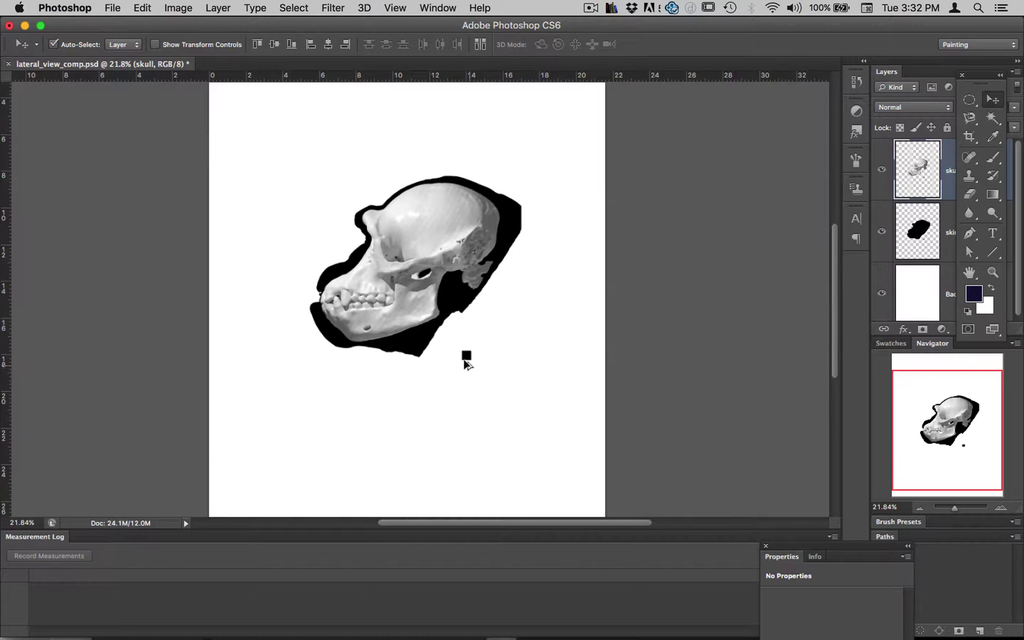
- Hide the skin layer and move the floating tools palette off the layer list onto the canvas
scroll(464, 360, up, 3)
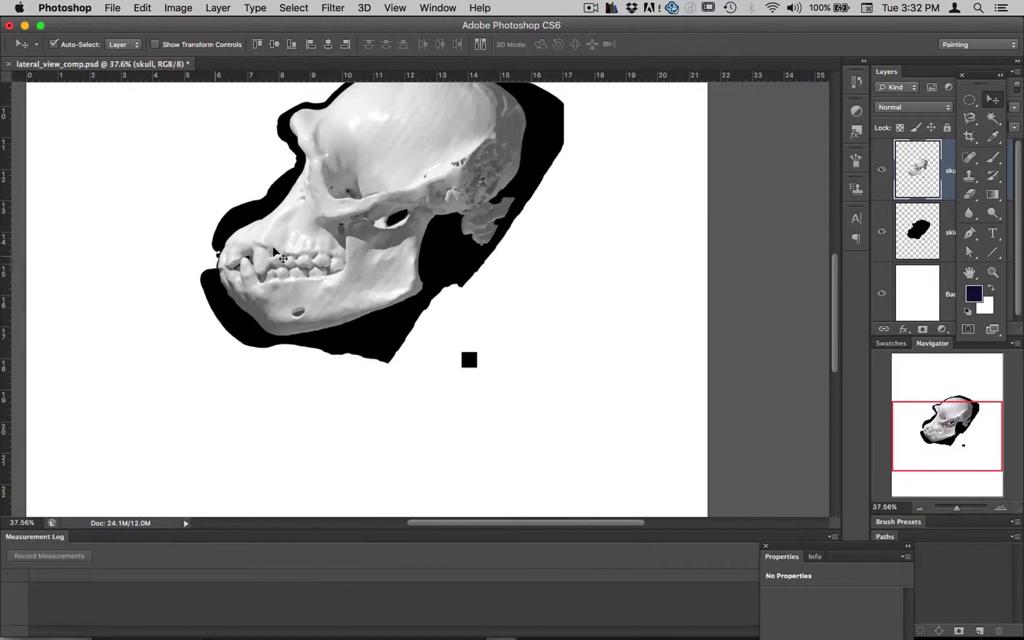
scroll(472, 289, up, 1)
scroll(477, 282, up, 1)
scroll(508, 241, up, 1)
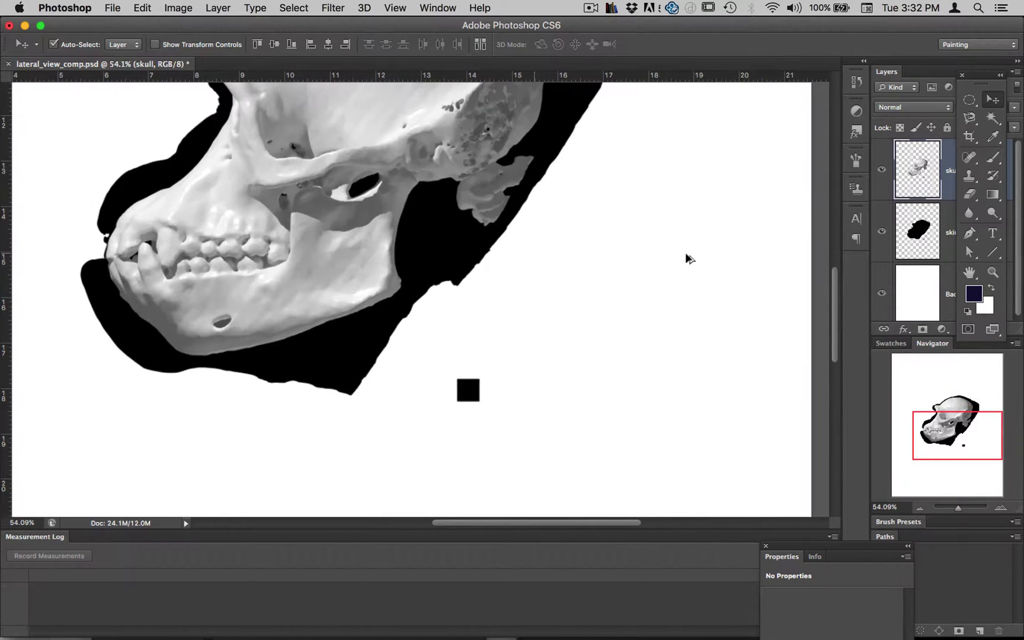
click(881, 231)
scroll(581, 334, down, 1)
scroll(642, 318, up, 5)
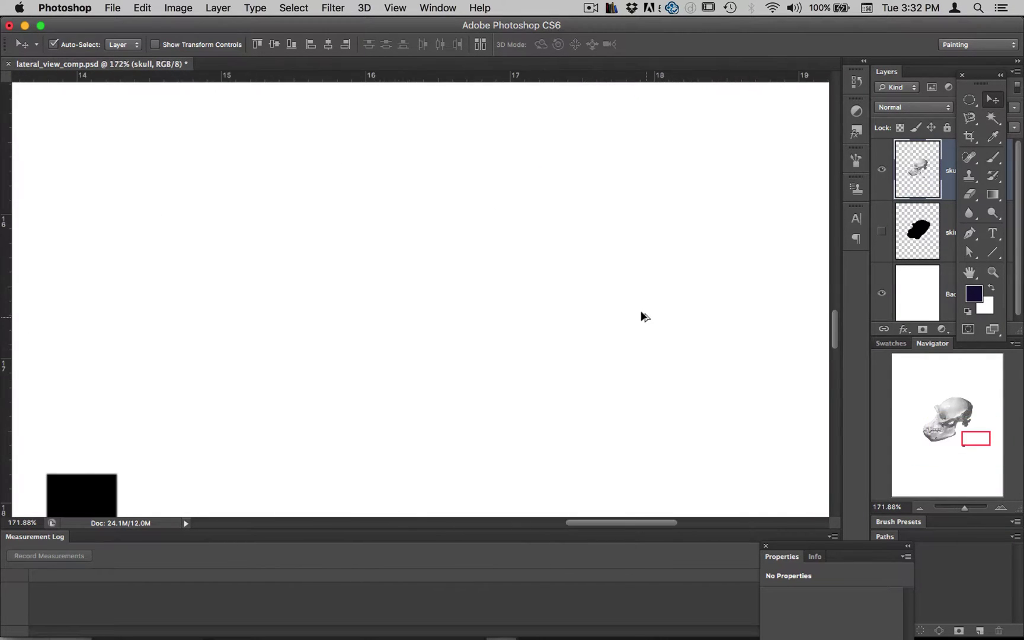
scroll(639, 309, down, 5)
drag(541, 243, 536, 310)
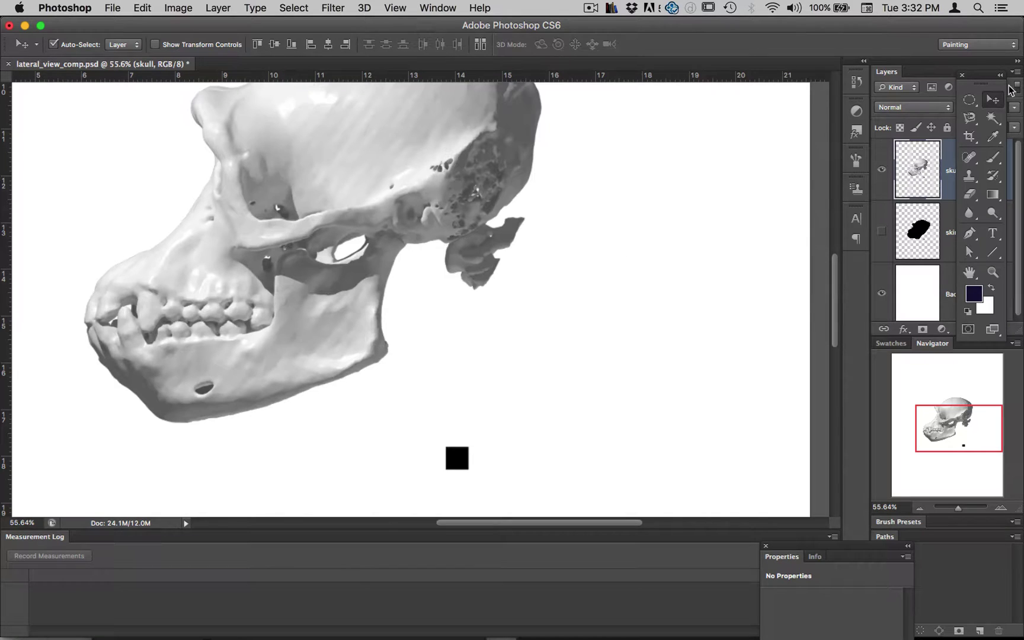
drag(987, 79, 741, 108)
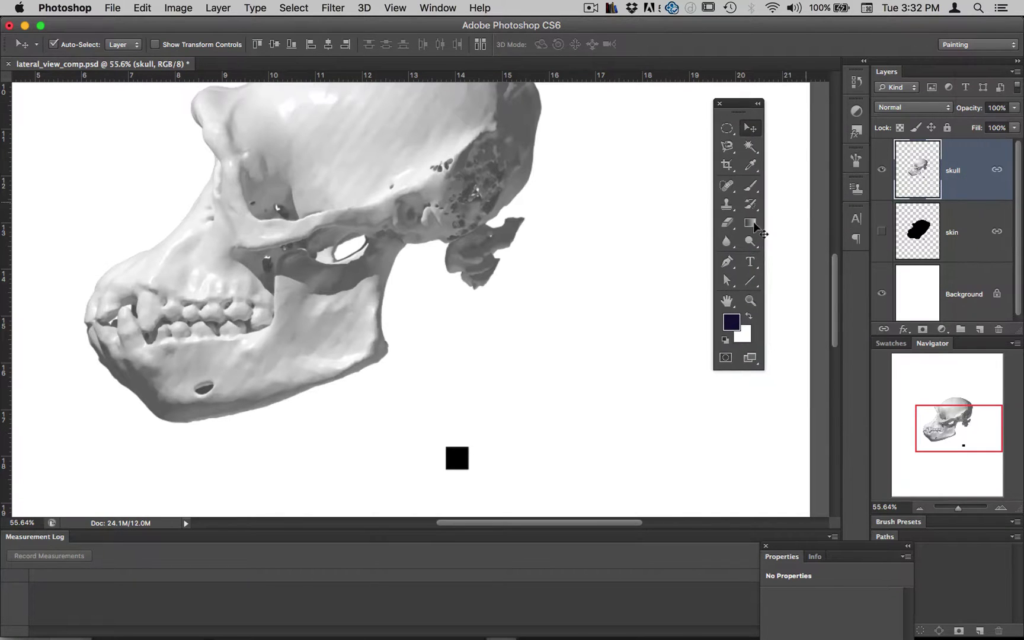
click(725, 224)
mouse_move(501, 274)
mouse_down()
mouse_move(466, 282)
mouse_move(487, 264)
mouse_move(467, 282)
mouse_move(480, 292)
mouse_move(521, 277)
mouse_up()
key(ctrl+z)
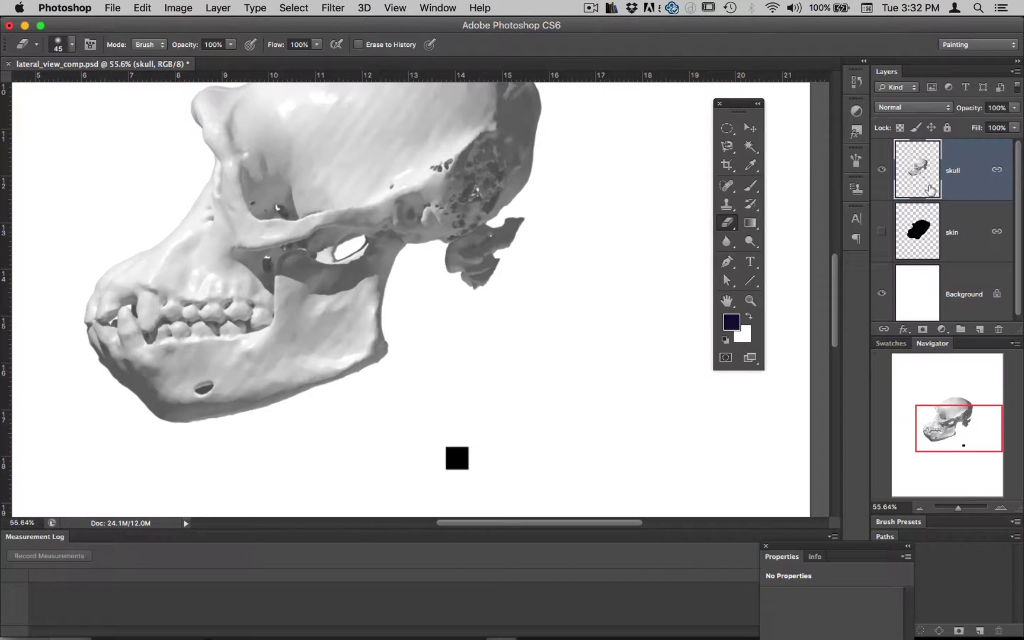
- Add a layer mask to the skull layer and ready the Brush tool with black for painting on the mask
click(920, 329)
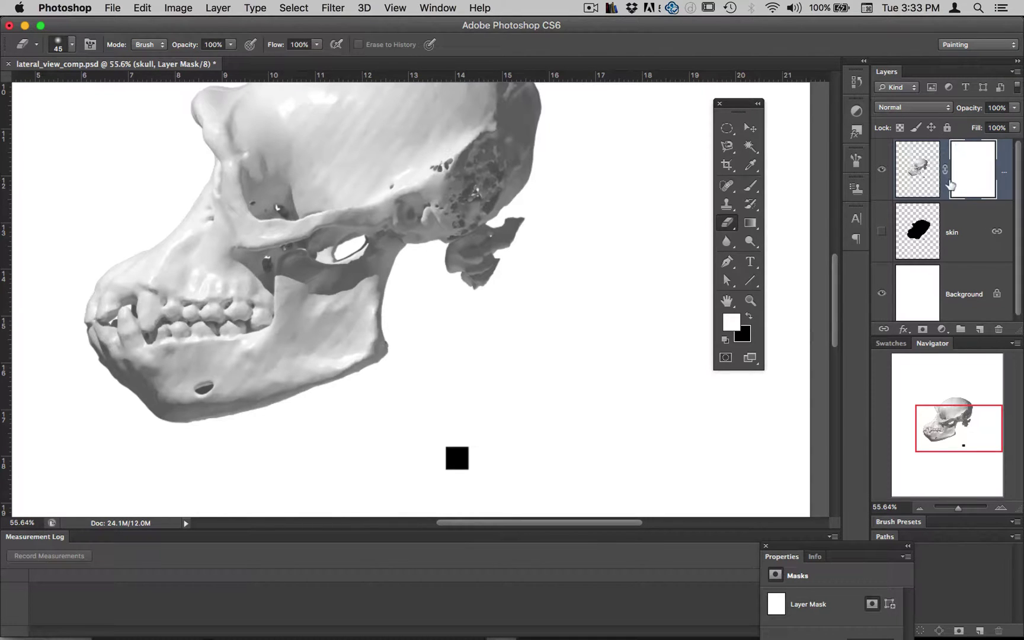
click(924, 171)
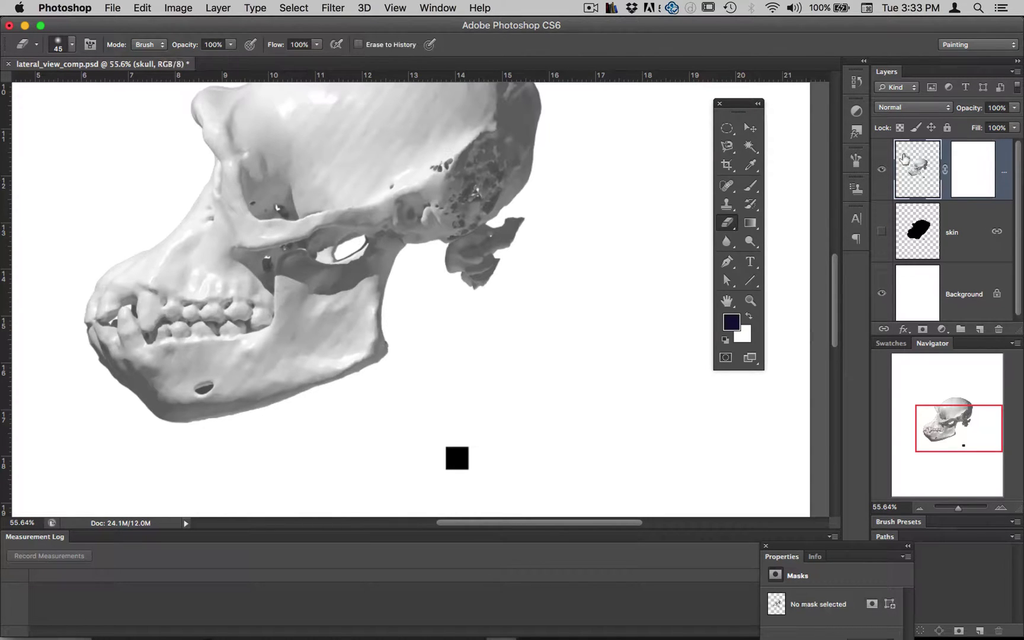
click(978, 176)
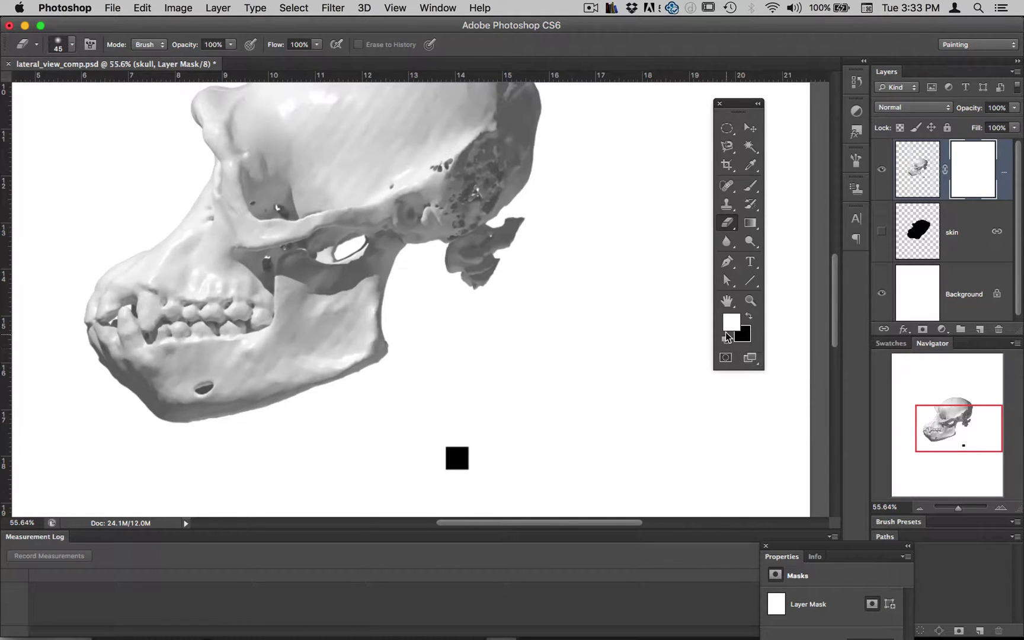
click(751, 318)
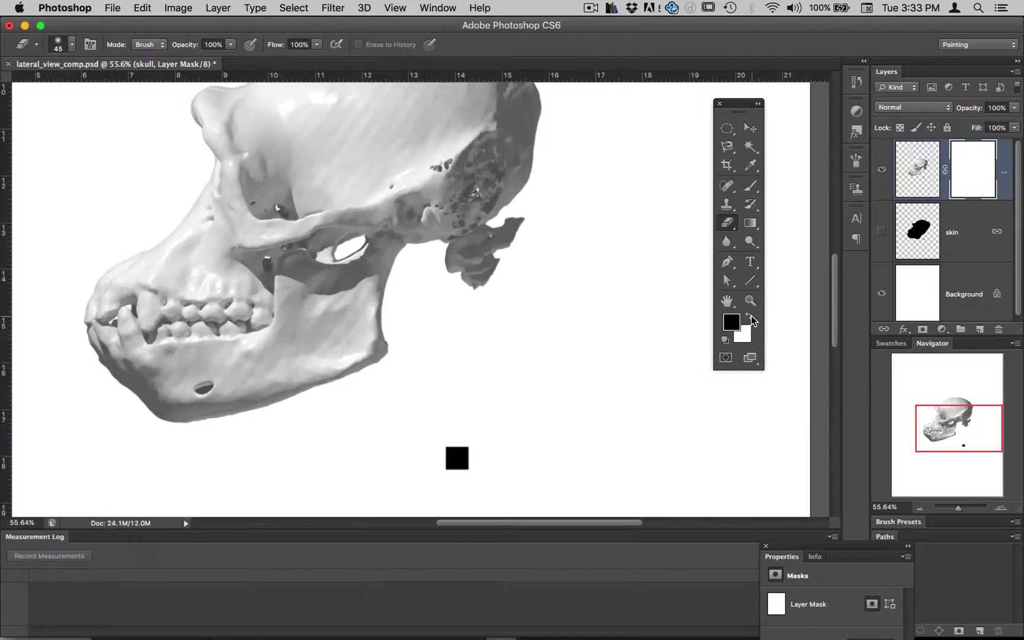
click(750, 186)
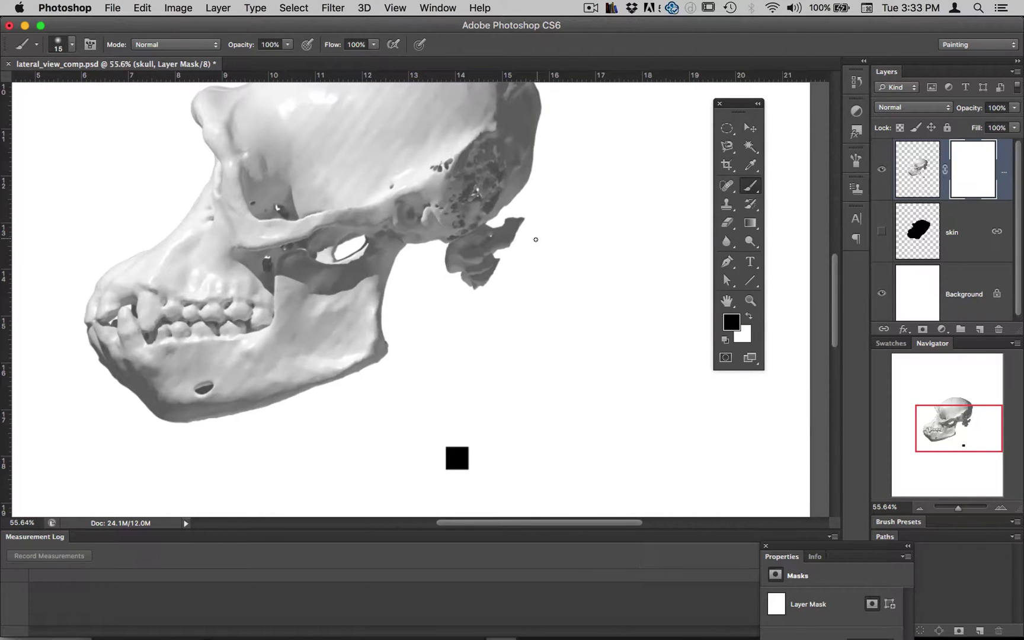
- Paint black on the skull mask over the loose bone fragment below the braincase, enlarging the brush to 125 px
mouse_move(505, 243)
mouse_down()
mouse_move(494, 272)
mouse_move(494, 258)
mouse_move(469, 259)
mouse_move(461, 287)
mouse_move(521, 271)
mouse_up()
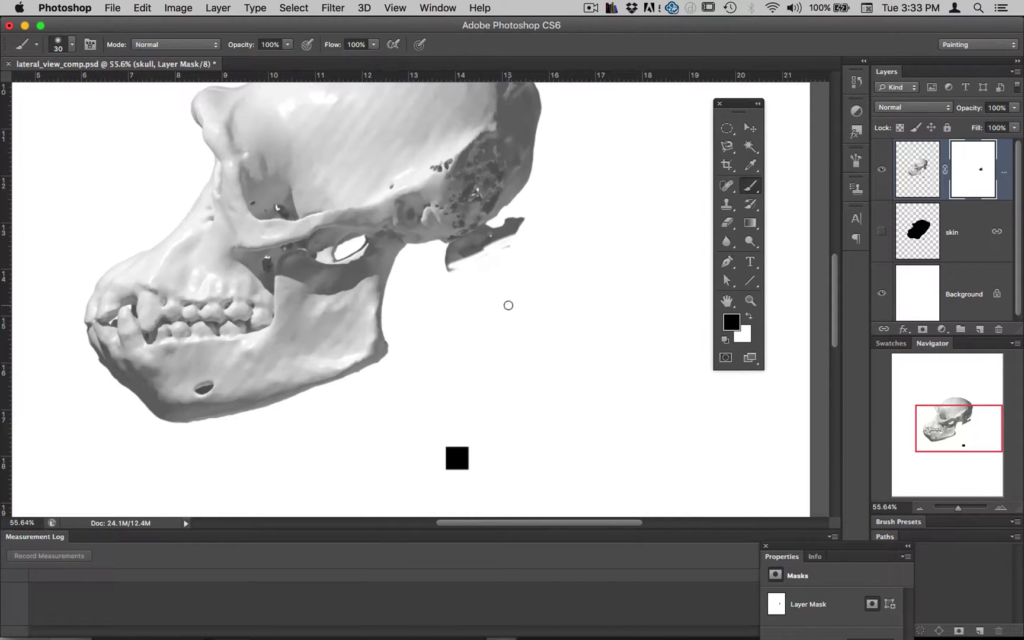
key(bracketright)
key(bracketright)
key(bracketright)
key(bracketright)
key(bracketright)
key(bracketright)
key(bracketright)
key(bracketright)
key(bracketright)
mouse_move(528, 235)
mouse_down()
mouse_move(512, 240)
mouse_move(523, 238)
mouse_up()
key(super+z)
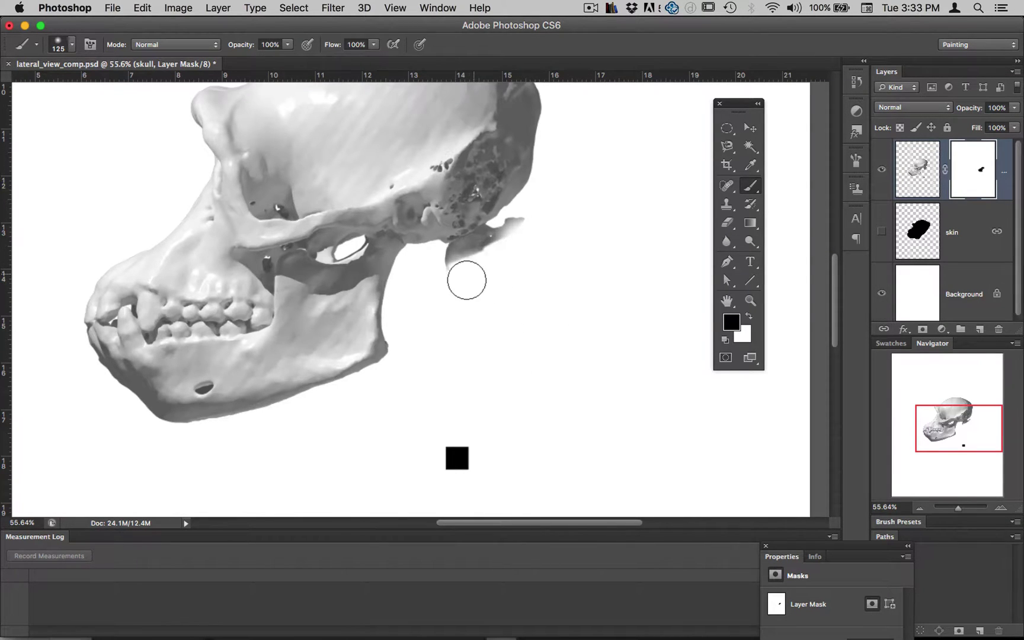
drag(487, 272, 484, 270)
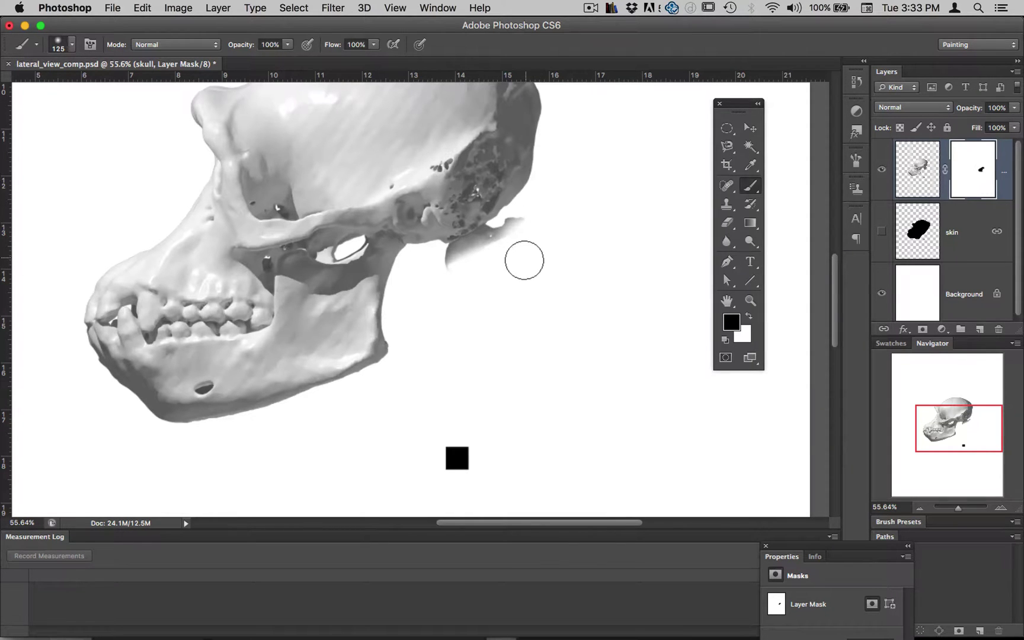
- Increase the 125 px brush's hardness and mask out more of the fragment along the skull base
scroll(594, 285, up, 7)
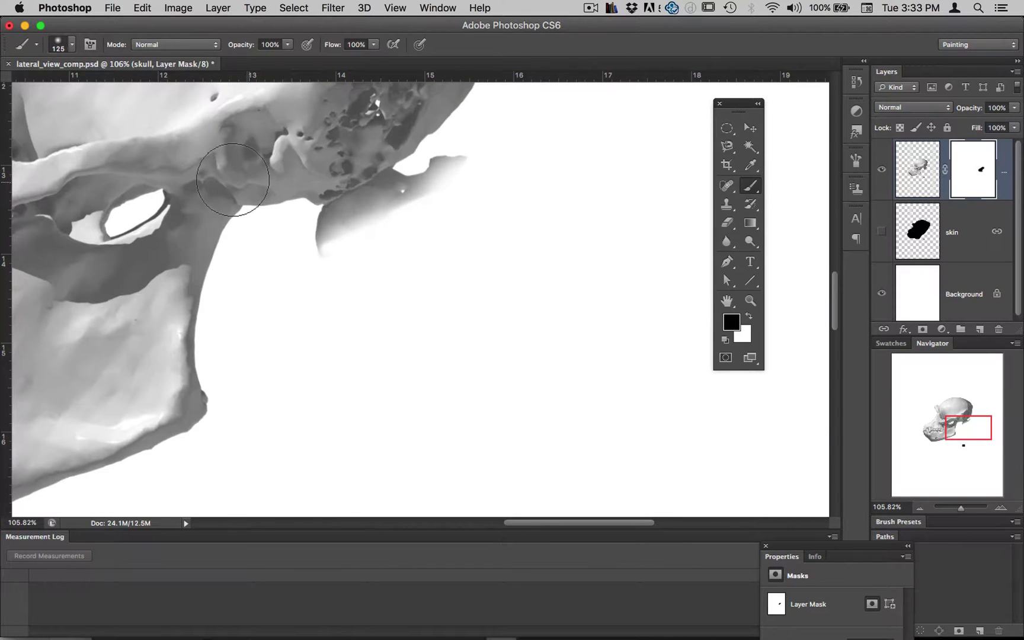
click(71, 41)
click(71, 41)
click(56, 45)
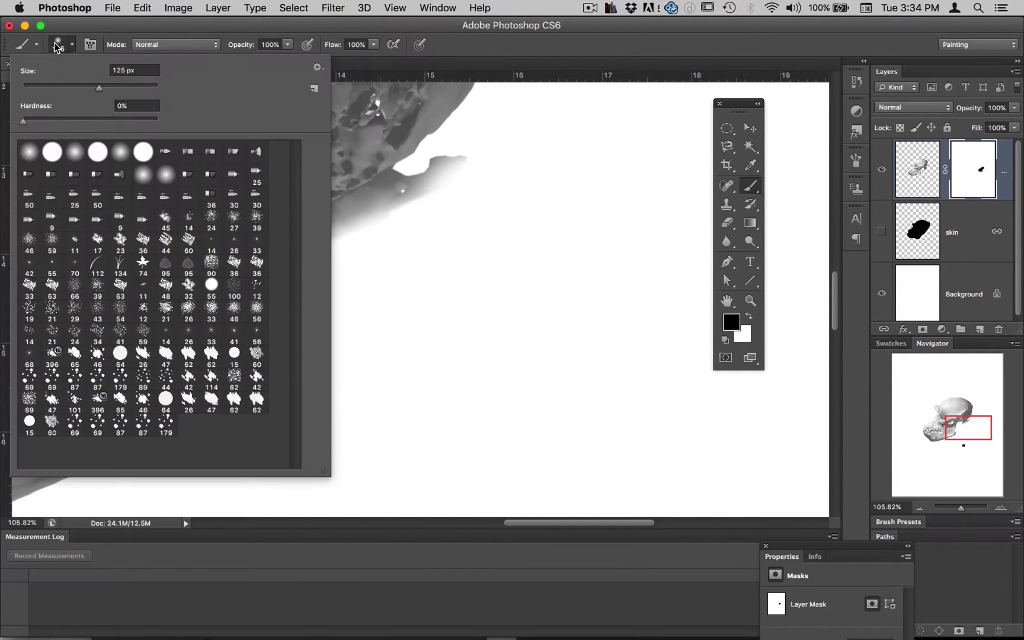
click(56, 46)
click(57, 45)
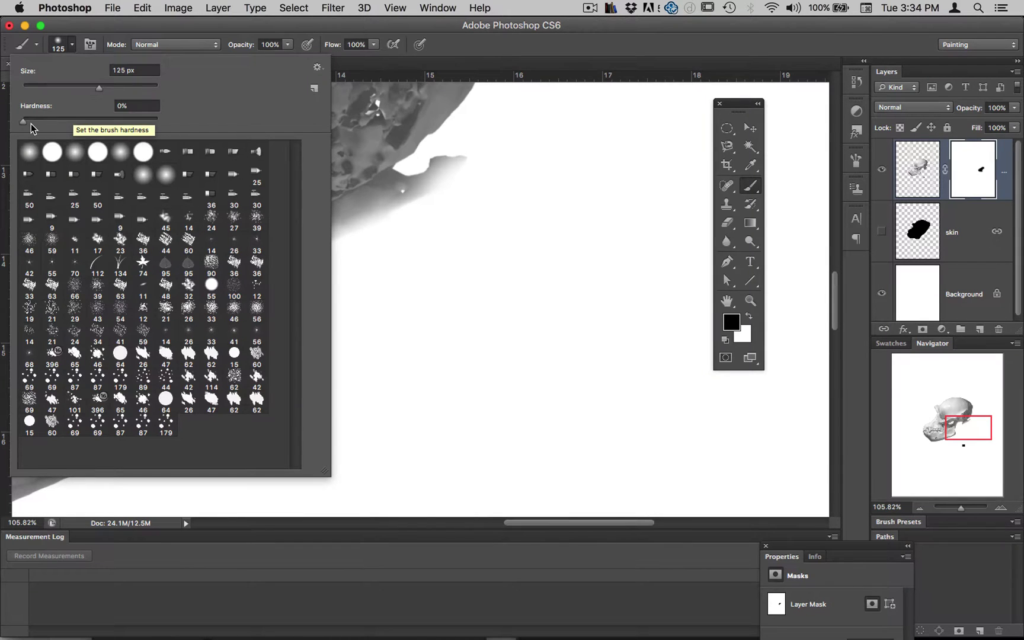
drag(28, 122, 98, 121)
key(Return)
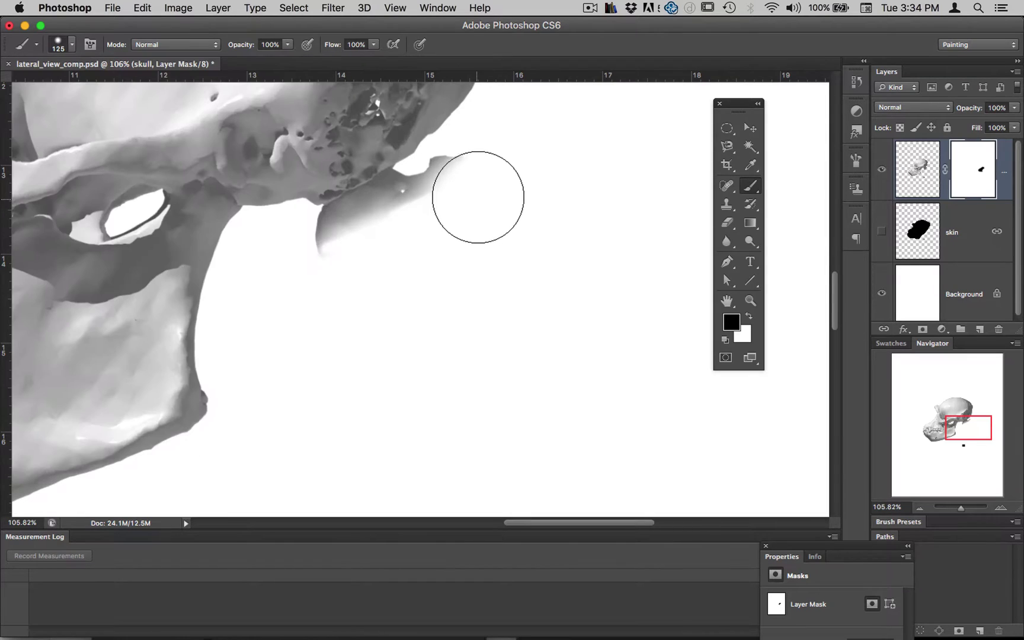
mouse_move(459, 196)
mouse_down()
mouse_move(380, 274)
mouse_move(338, 281)
mouse_move(360, 260)
mouse_move(330, 263)
mouse_move(410, 243)
mouse_move(443, 201)
mouse_move(373, 243)
mouse_move(406, 250)
mouse_move(338, 258)
mouse_up()
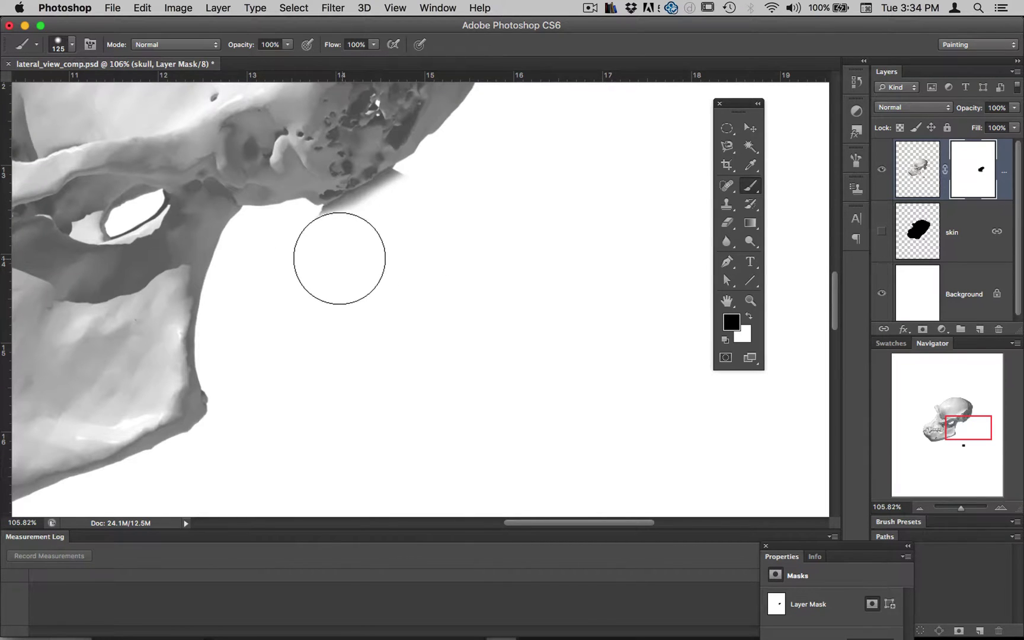
- Set brush hardness to 100%, shrink it to 35 px, mask out the blurred remnant under the skull base, and undo the stray stroke across the bone
click(72, 45)
drag(96, 120, 159, 122)
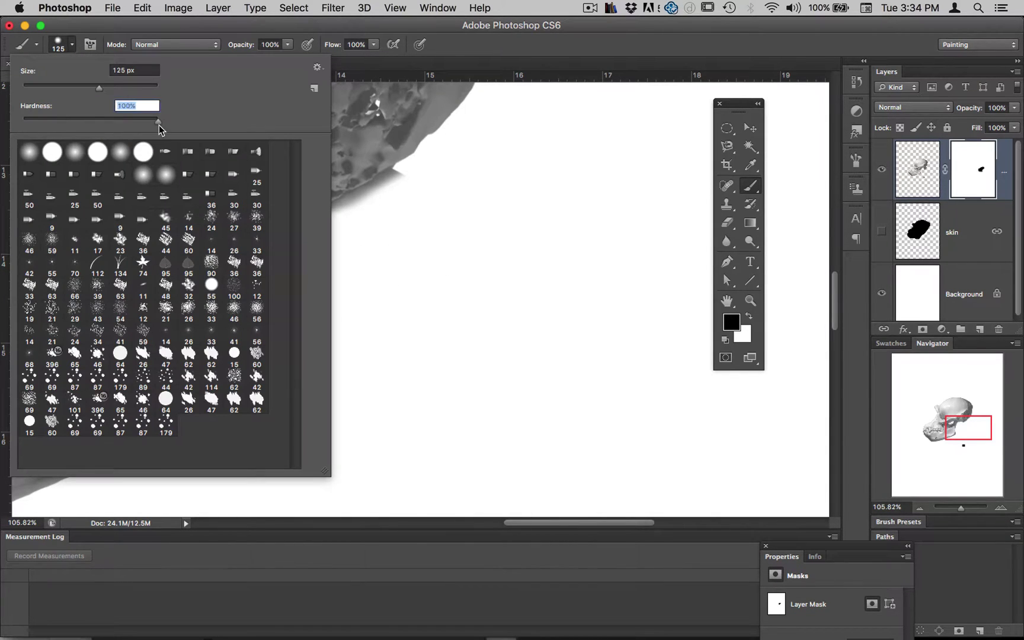
key(Return)
key(bracketleft)
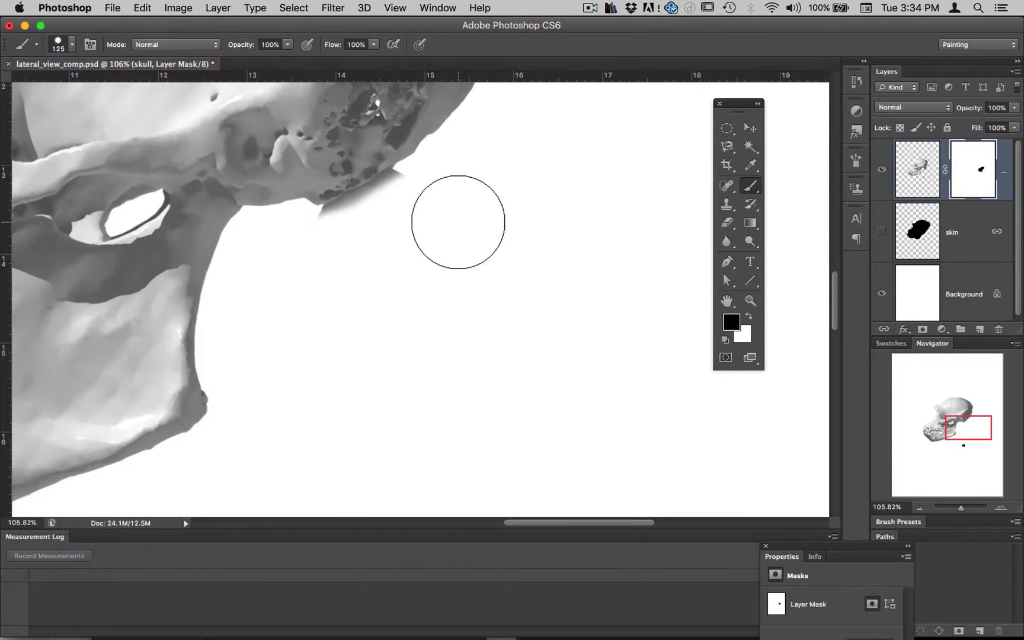
key(bracketleft)
key(bracketleft)
key(bracketleft)
key(bracketleft)
key(bracketleft)
key(bracketleft)
key(bracketleft)
key(bracketleft)
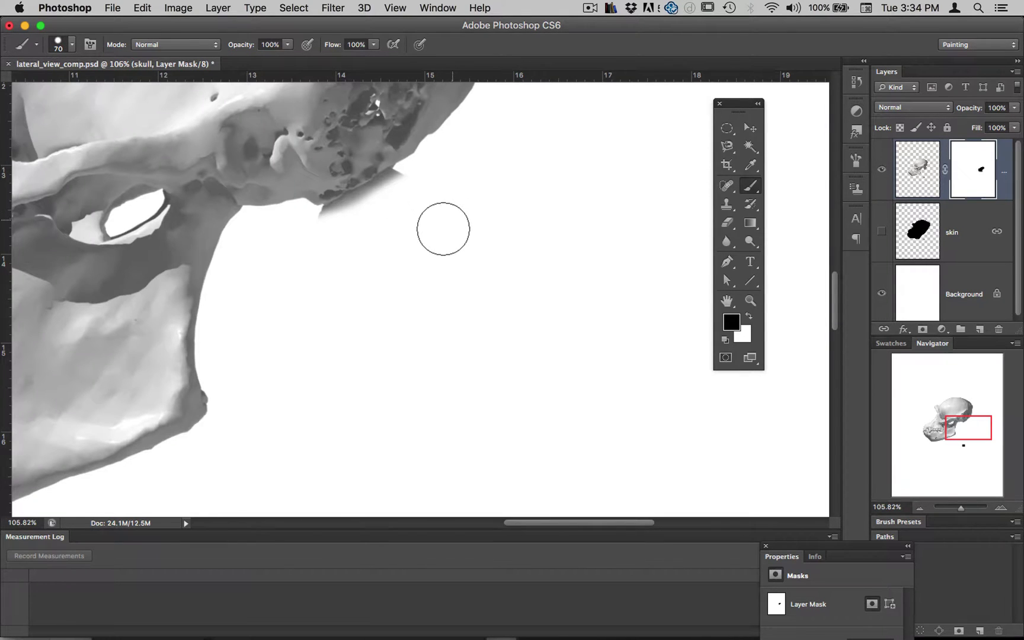
mouse_move(409, 191)
mouse_down()
mouse_move(398, 181)
mouse_move(320, 224)
mouse_move(391, 185)
mouse_move(324, 220)
mouse_move(297, 149)
mouse_move(334, 221)
mouse_up()
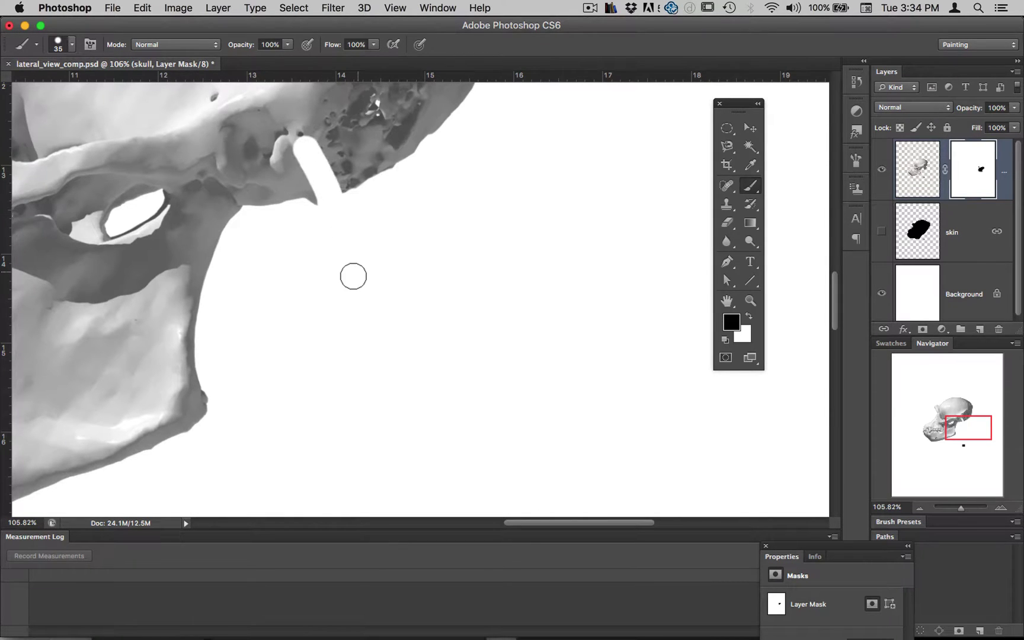
key(ctrl+z)
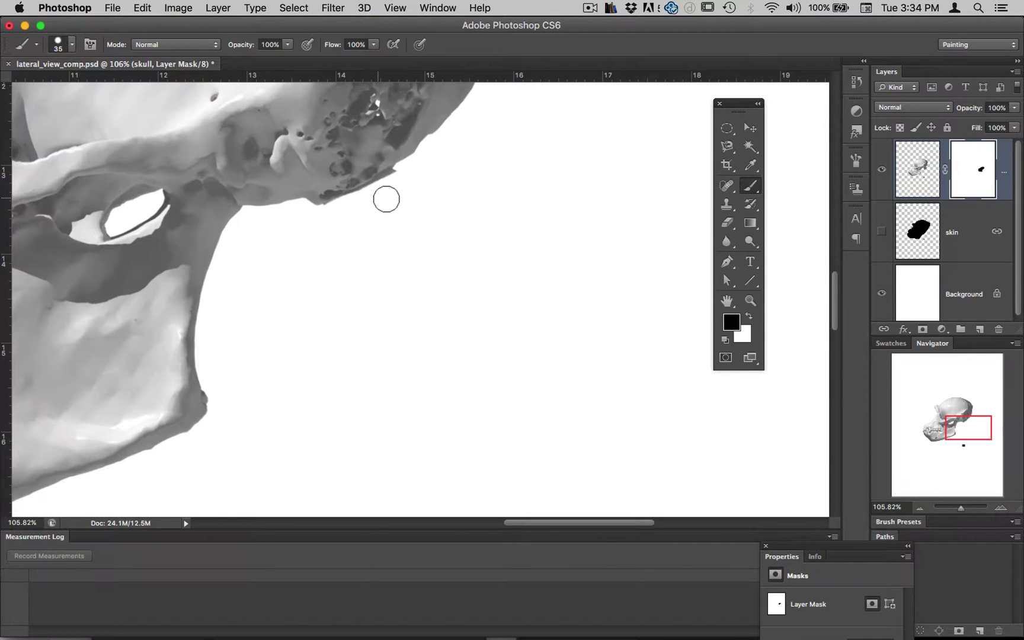
- Refine the skull base edge on the mask, restoring bone with white and trimming the excess with black
mouse_move(386, 197)
mouse_down()
mouse_move(322, 205)
mouse_move(370, 185)
mouse_up()
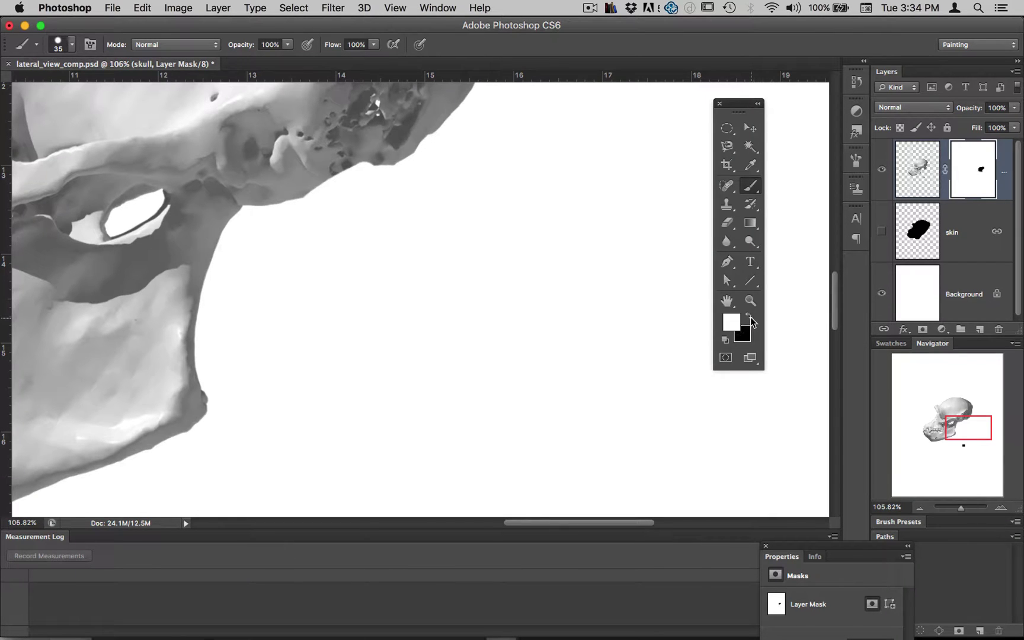
mouse_move(371, 159)
mouse_down()
mouse_move(296, 188)
mouse_move(382, 156)
mouse_move(277, 192)
mouse_up()
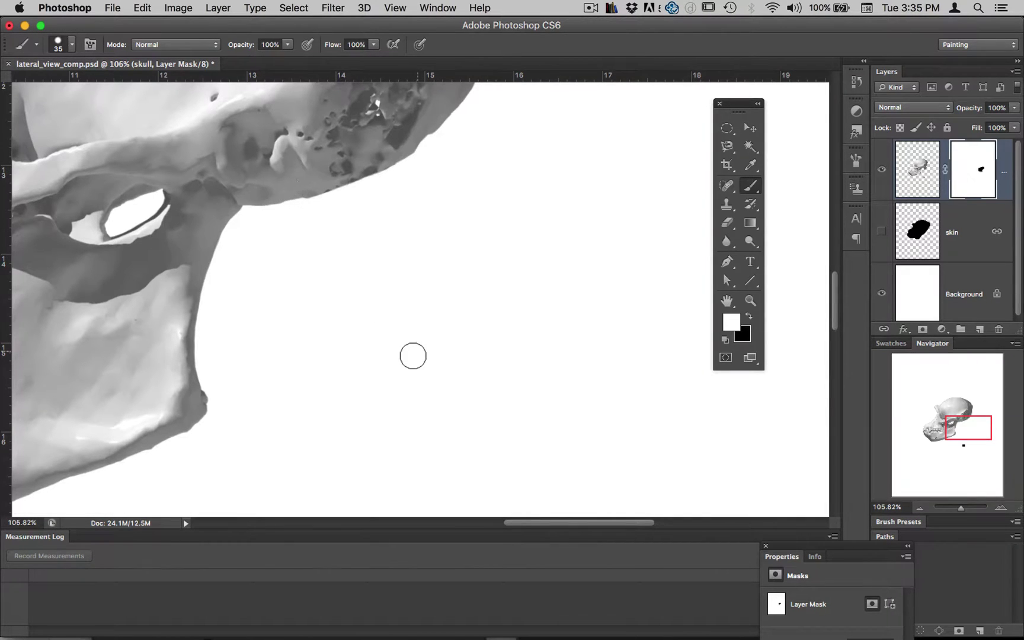
mouse_move(393, 192)
mouse_down()
mouse_move(297, 203)
mouse_move(341, 180)
mouse_move(345, 193)
mouse_move(335, 194)
mouse_move(407, 151)
mouse_move(394, 199)
mouse_up()
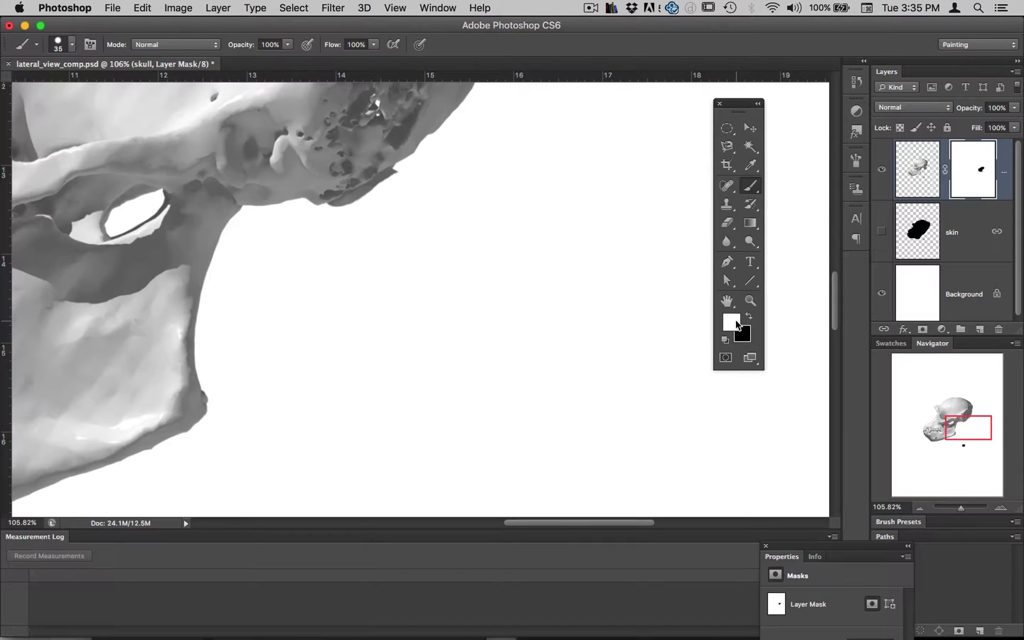
key(x)
mouse_move(382, 186)
mouse_down()
mouse_move(389, 180)
mouse_move(324, 222)
mouse_up()
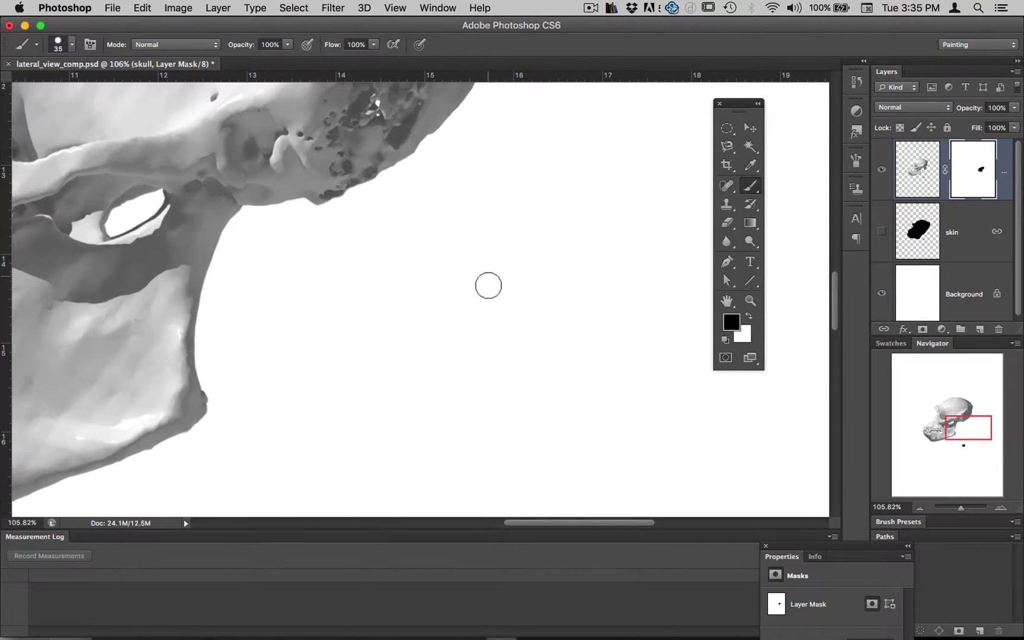
- Save the composite and mask the scale square out of the skull layer with black
scroll(489, 283, down, 2)
scroll(498, 280, down, 10)
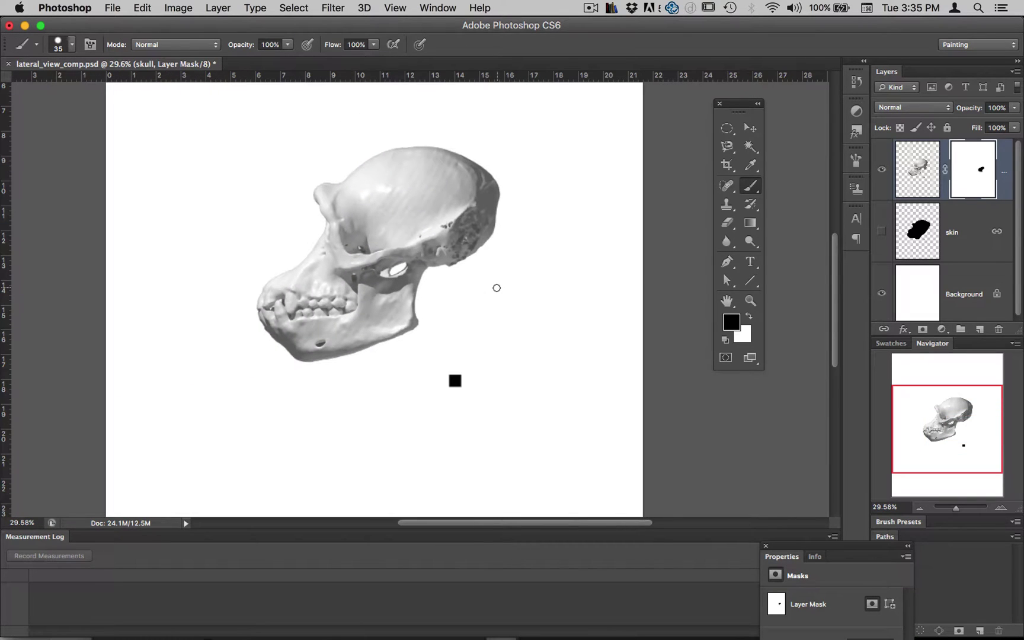
key(super+s)
drag(443, 384, 451, 378)
- Hide the skull layer, show the skin layer, and add a layer mask to the skin layer
click(881, 170)
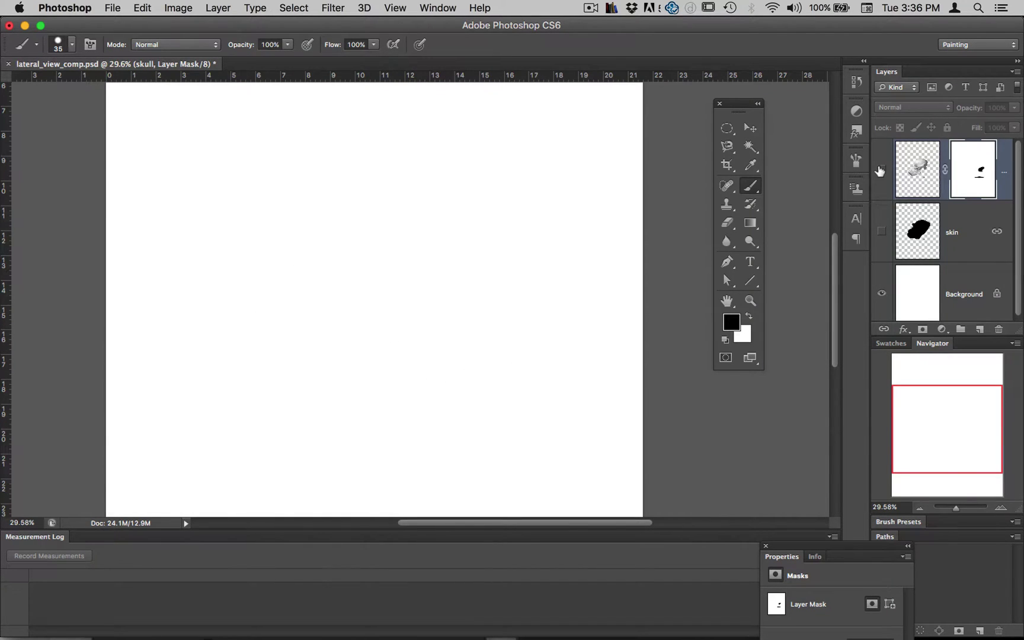
click(882, 233)
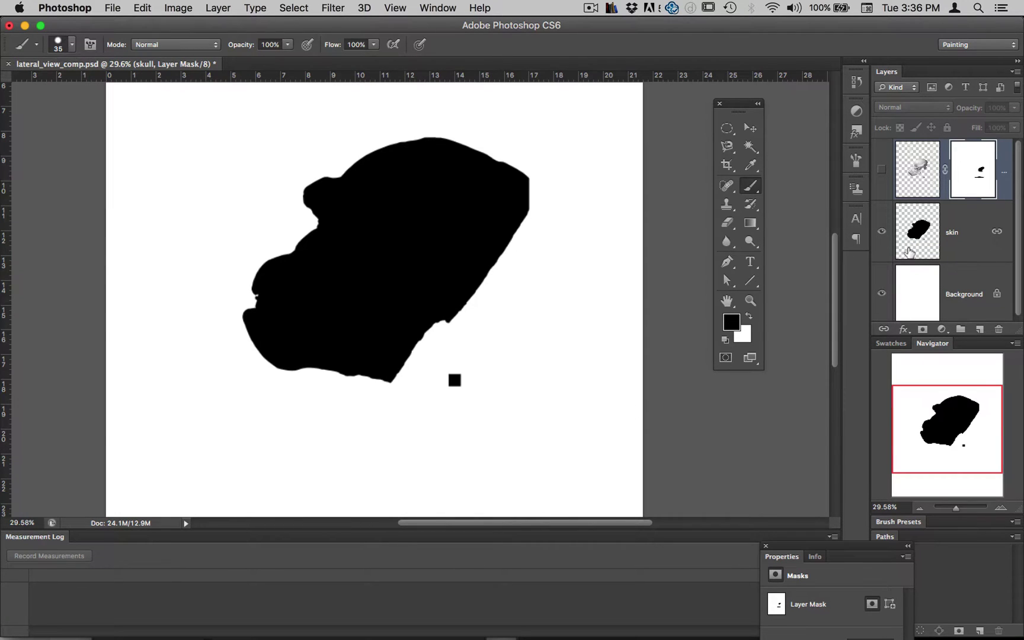
click(919, 242)
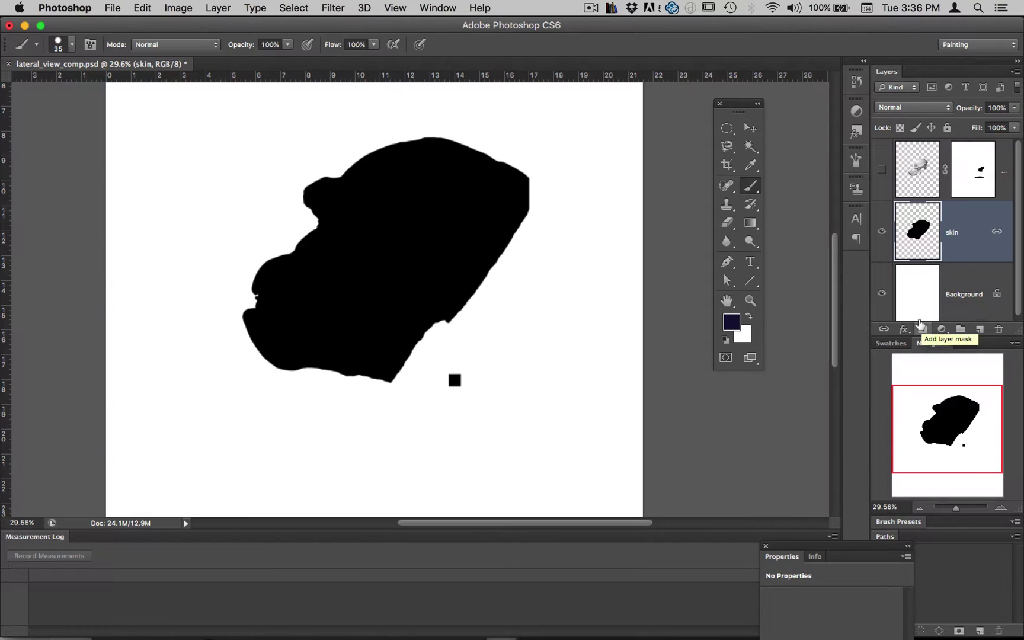
click(923, 329)
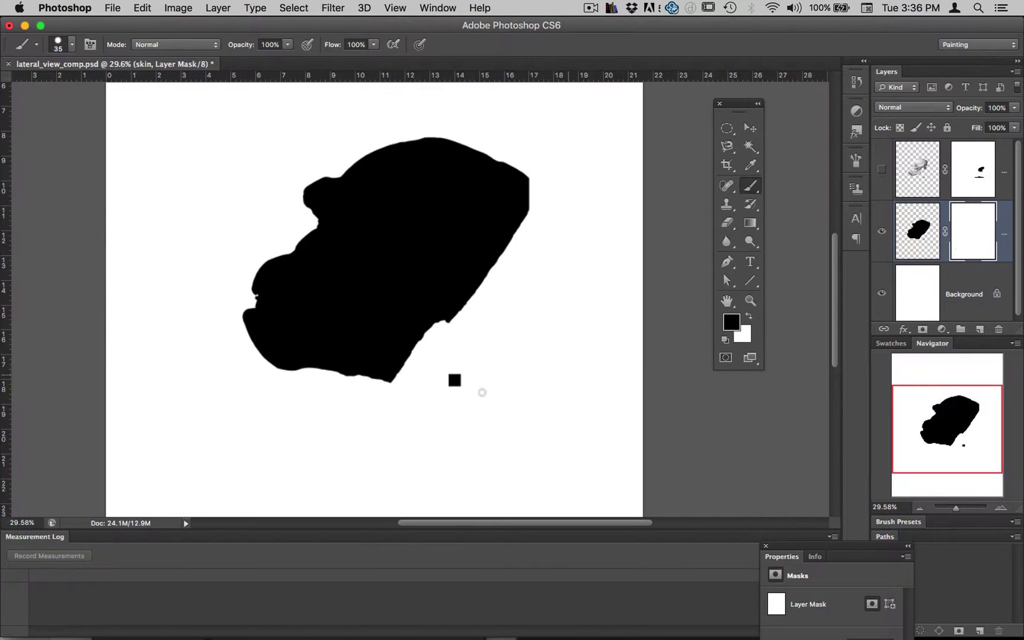
- Paint the scale square out of the skin layer's mask with black and show the skull layer again
drag(473, 387, 454, 379)
click(751, 188)
click(882, 170)
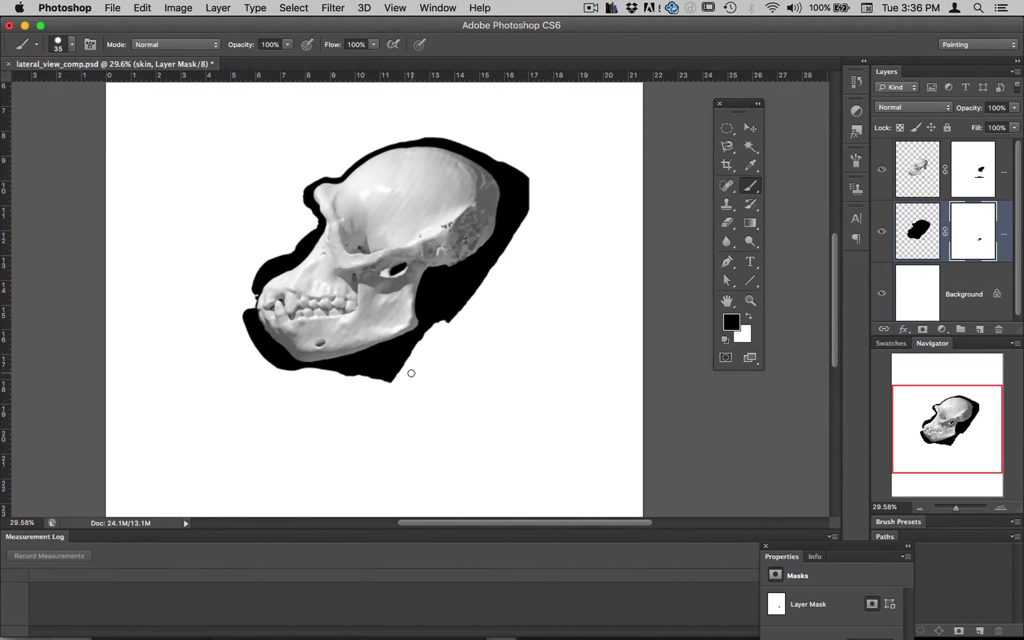
- Set the brush to 90 px with 0% hardness and softly mask the skin's cut edge below and behind the jaw with black
key(bracketright)
key(bracketright)
key(bracketright)
key(bracketright)
key(bracketright)
click(71, 45)
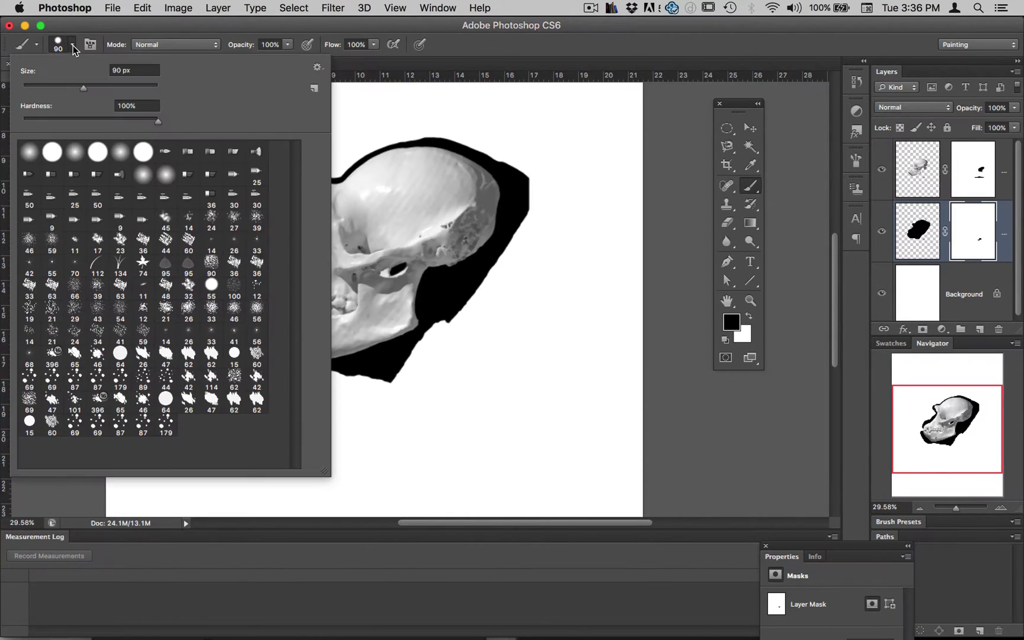
drag(157, 123, 1, 137)
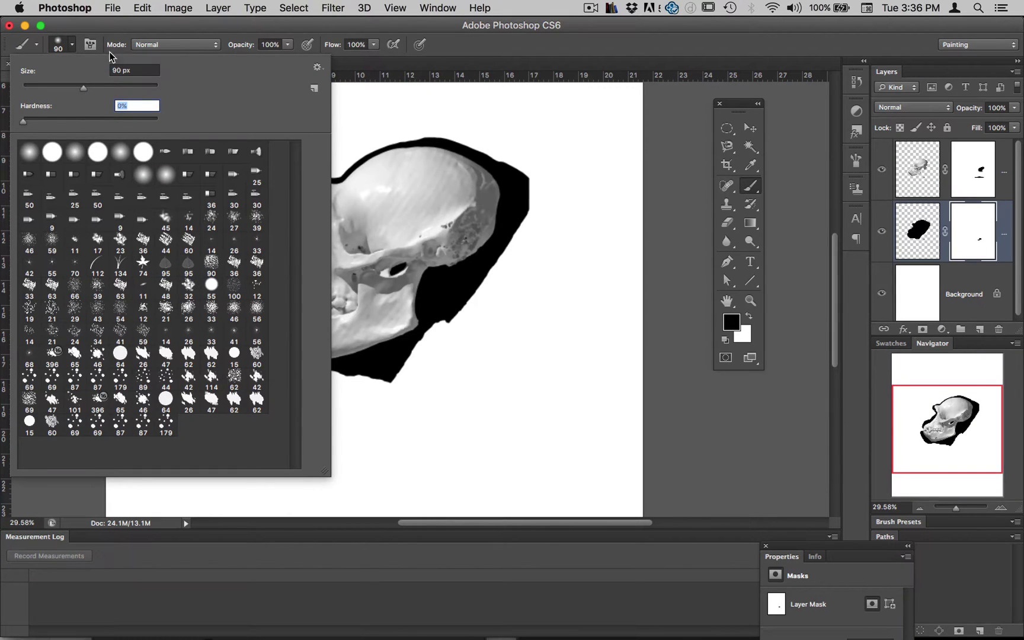
click(72, 45)
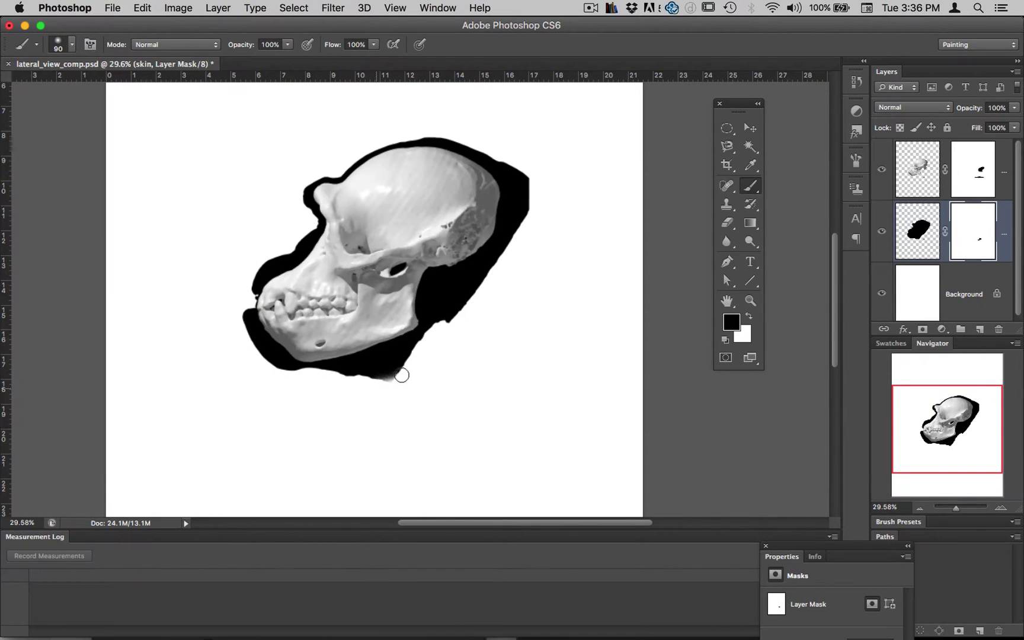
mouse_move(401, 375)
mouse_down()
mouse_move(383, 381)
mouse_move(466, 300)
mouse_up()
- Enlarge the soft brush up to 400 px and fade out the skin along the neck and back of the head with black
key(bracketright)
key(bracketright)
key(bracketright)
key(bracketright)
key(bracketright)
key(bracketright)
key(bracketright)
key(bracketright)
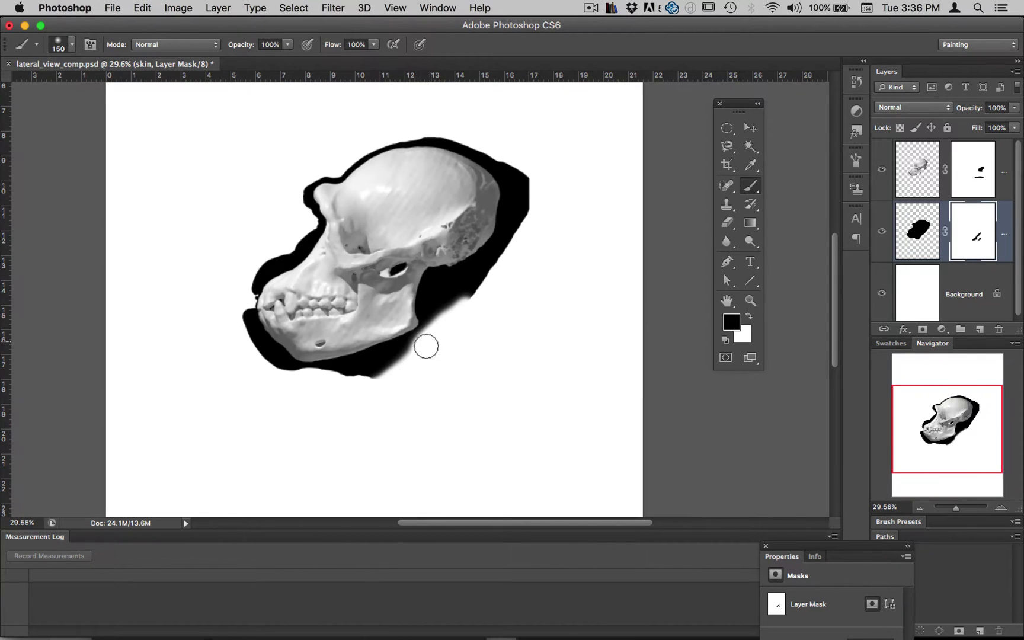
mouse_move(441, 344)
mouse_down()
mouse_move(358, 415)
mouse_move(416, 402)
mouse_move(359, 414)
mouse_move(419, 399)
mouse_move(427, 386)
mouse_move(371, 410)
mouse_move(413, 407)
mouse_move(405, 402)
mouse_move(444, 382)
mouse_move(425, 385)
mouse_move(525, 288)
mouse_move(508, 300)
mouse_move(555, 179)
mouse_move(547, 203)
mouse_move(548, 160)
mouse_move(530, 270)
mouse_move(548, 229)
mouse_up()
mouse_move(561, 197)
mouse_down()
mouse_move(522, 133)
mouse_move(561, 203)
mouse_move(531, 158)
mouse_up()
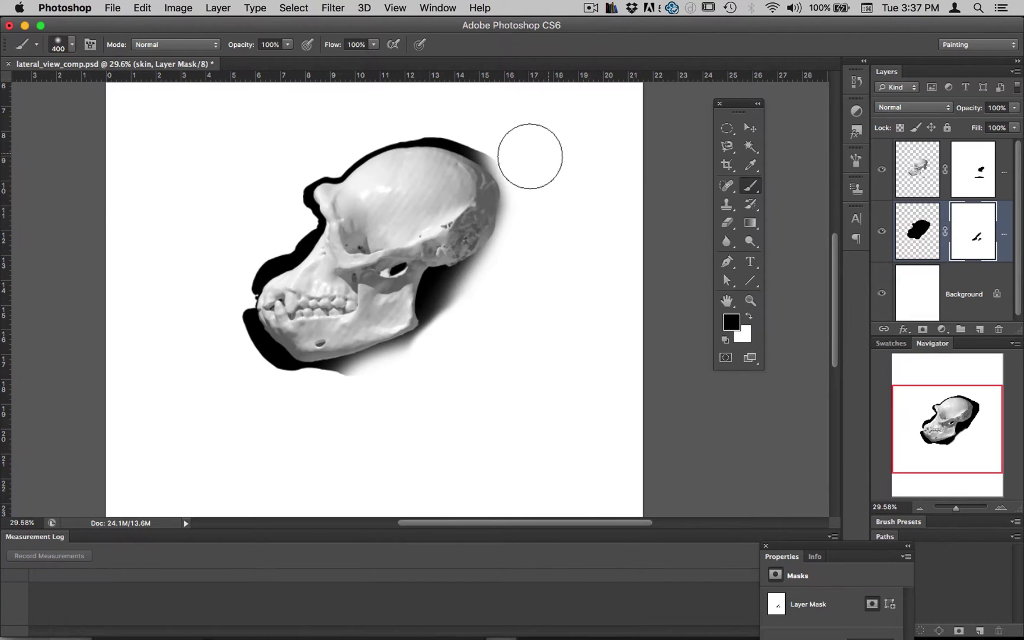
mouse_move(475, 312)
mouse_down()
mouse_move(438, 371)
mouse_move(450, 372)
mouse_move(422, 374)
mouse_move(440, 373)
mouse_move(393, 394)
mouse_move(401, 408)
mouse_move(387, 408)
mouse_move(482, 411)
mouse_up()
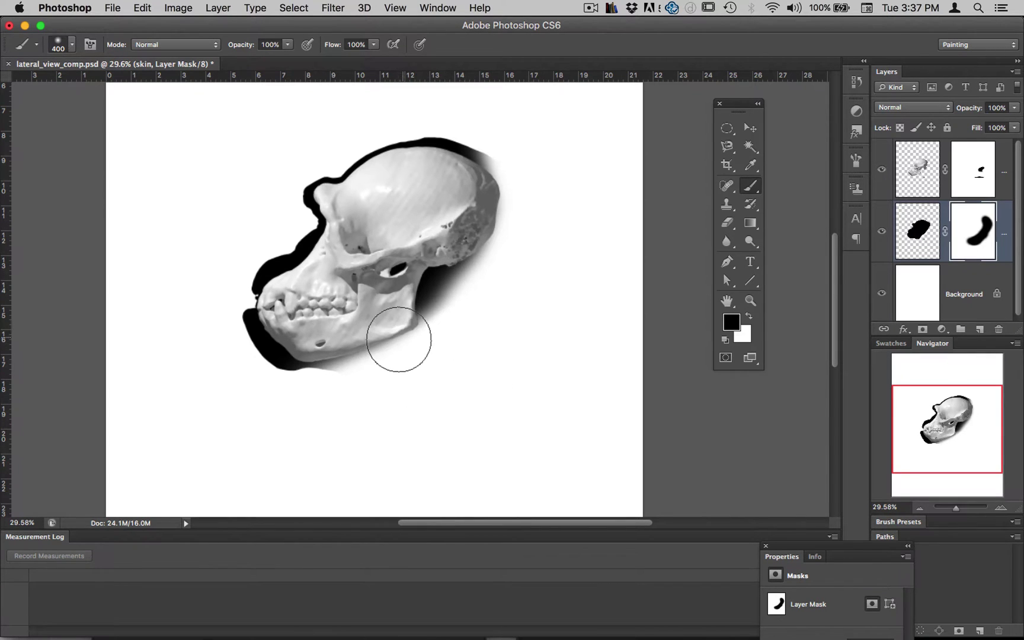
- Restore skin under the jaw and behind the skull by painting white on the mask with a 200 px soft brush
key(x)
click(336, 333)
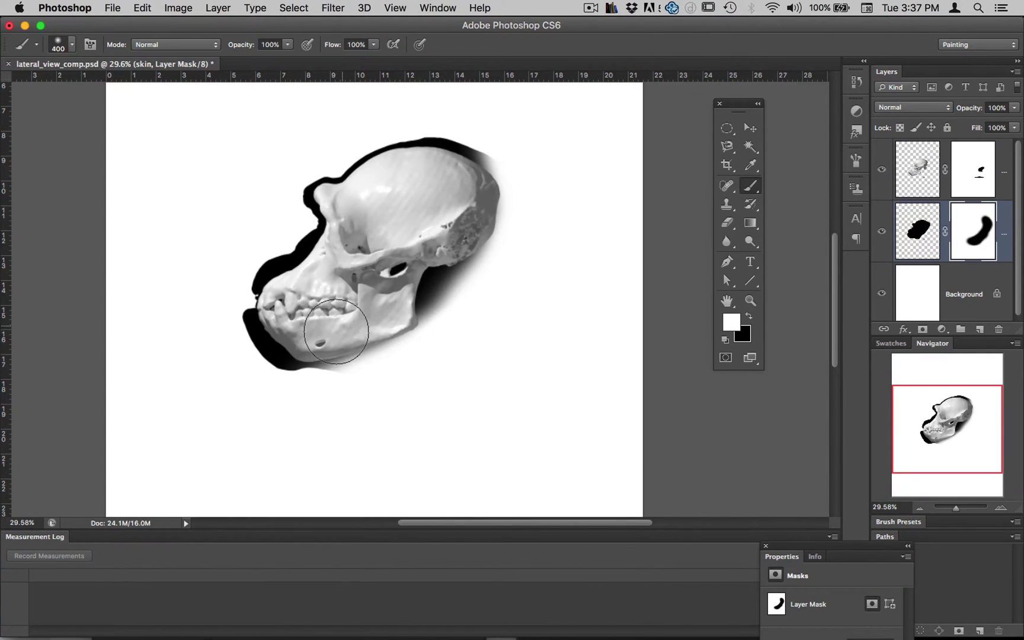
key(bracketleft)
key(bracketleft)
mouse_move(352, 359)
mouse_down()
mouse_move(373, 347)
mouse_move(425, 306)
mouse_move(414, 317)
mouse_move(471, 242)
mouse_move(452, 256)
mouse_move(482, 204)
mouse_move(486, 187)
mouse_move(470, 175)
mouse_move(482, 203)
mouse_move(475, 235)
mouse_move(489, 208)
mouse_move(484, 190)
mouse_move(479, 241)
mouse_move(441, 290)
mouse_up()
- Mask out the stray skin edges below and behind the jaw with black, using a soft 80 px brush
click(1002, 509)
click(1001, 508)
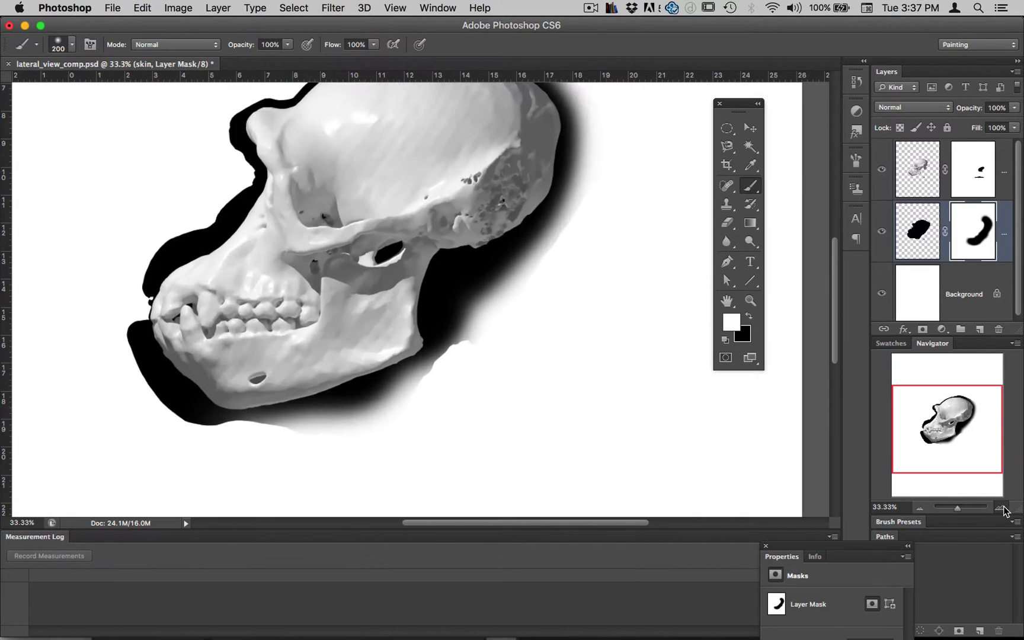
click(1002, 509)
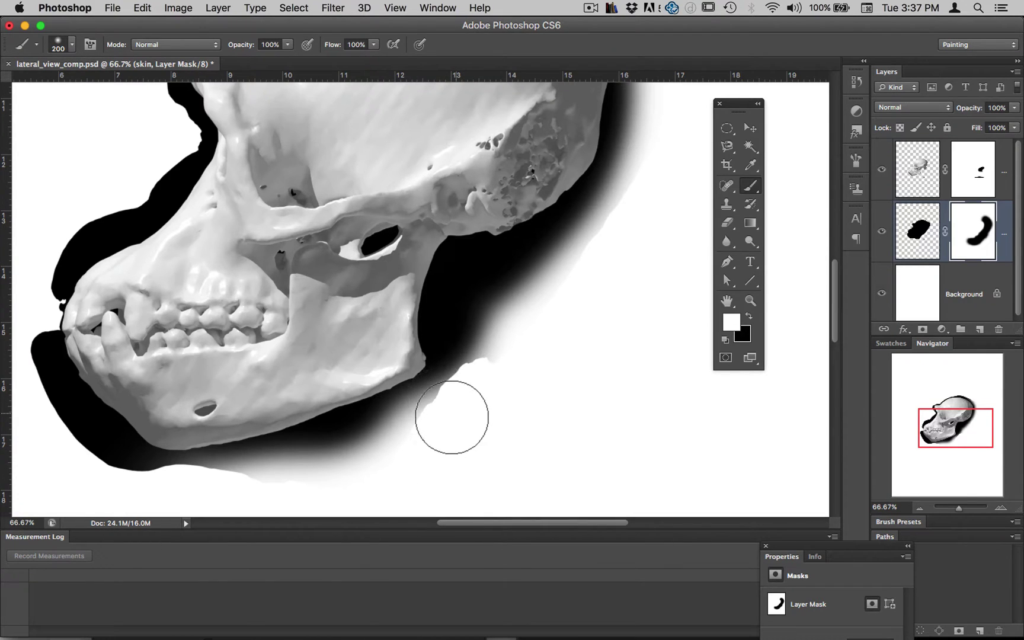
key(bracketleft)
key(bracketleft)
key(bracketleft)
key(bracketleft)
key(bracketleft)
key(bracketleft)
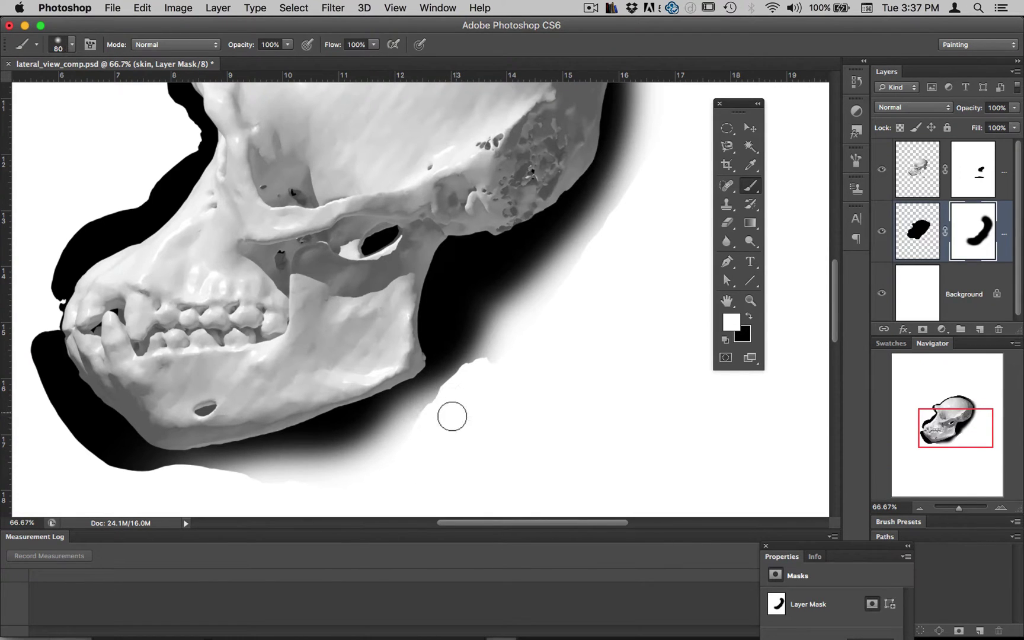
key(x)
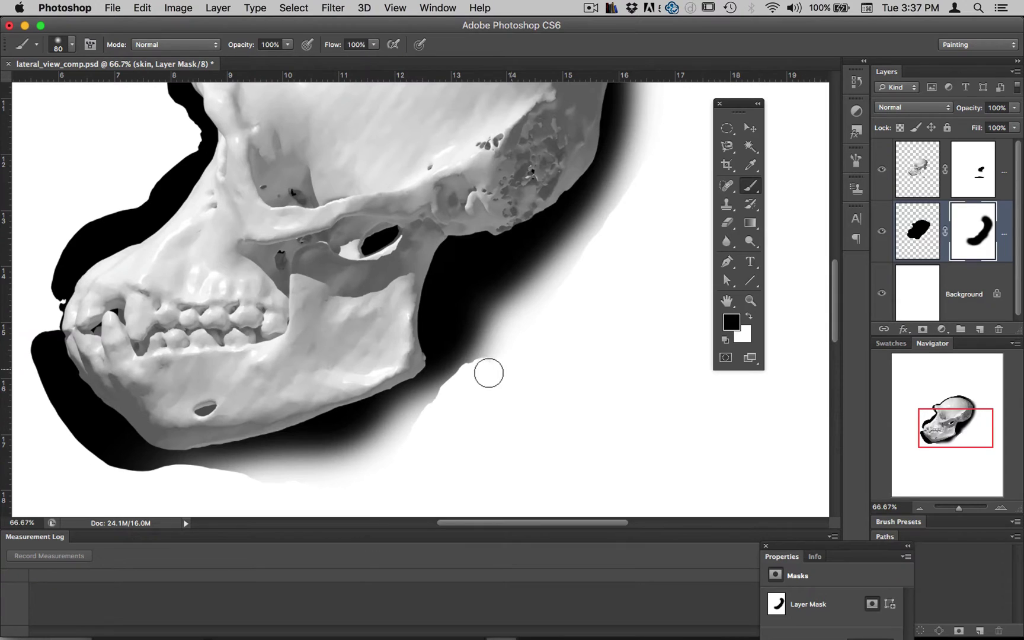
mouse_move(498, 365)
mouse_down()
mouse_move(452, 387)
mouse_move(485, 356)
mouse_move(430, 422)
mouse_move(453, 384)
mouse_move(404, 455)
mouse_move(441, 393)
mouse_move(392, 476)
mouse_move(392, 462)
mouse_move(309, 508)
mouse_move(266, 503)
mouse_move(322, 501)
mouse_move(231, 492)
mouse_up()
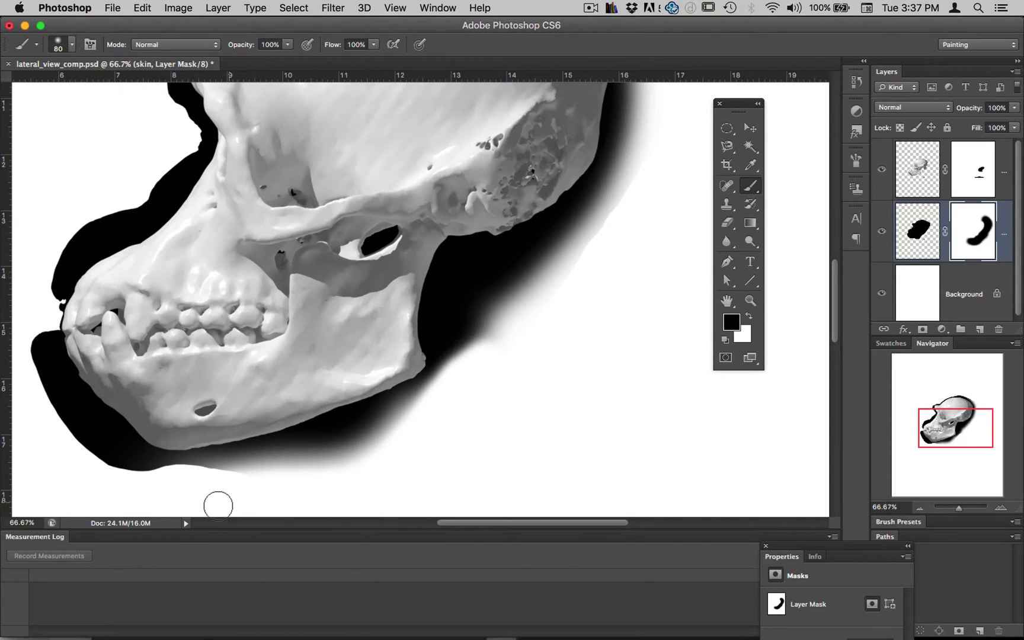
- Restore the skin beneath the chin with white, and smooth the faded edge along the jaw, neck and back of the head with black
key(x)
mouse_move(216, 487)
mouse_down()
mouse_move(229, 447)
mouse_move(192, 471)
mouse_move(354, 434)
mouse_move(412, 383)
mouse_move(434, 339)
mouse_move(462, 349)
mouse_move(357, 438)
mouse_up()
key(x)
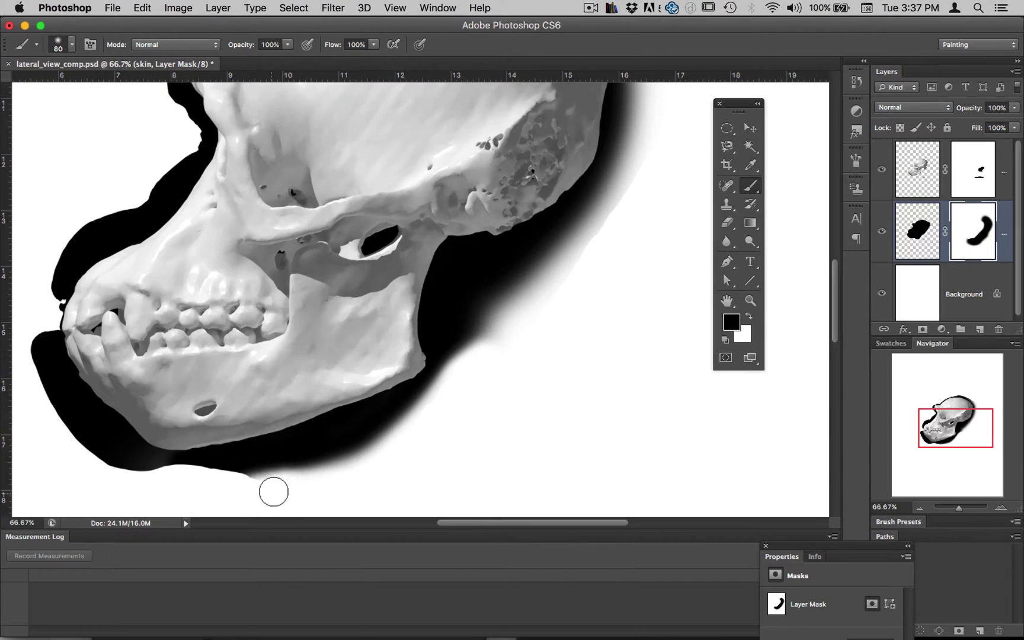
mouse_move(258, 496)
mouse_down()
mouse_move(363, 488)
mouse_move(422, 466)
mouse_up()
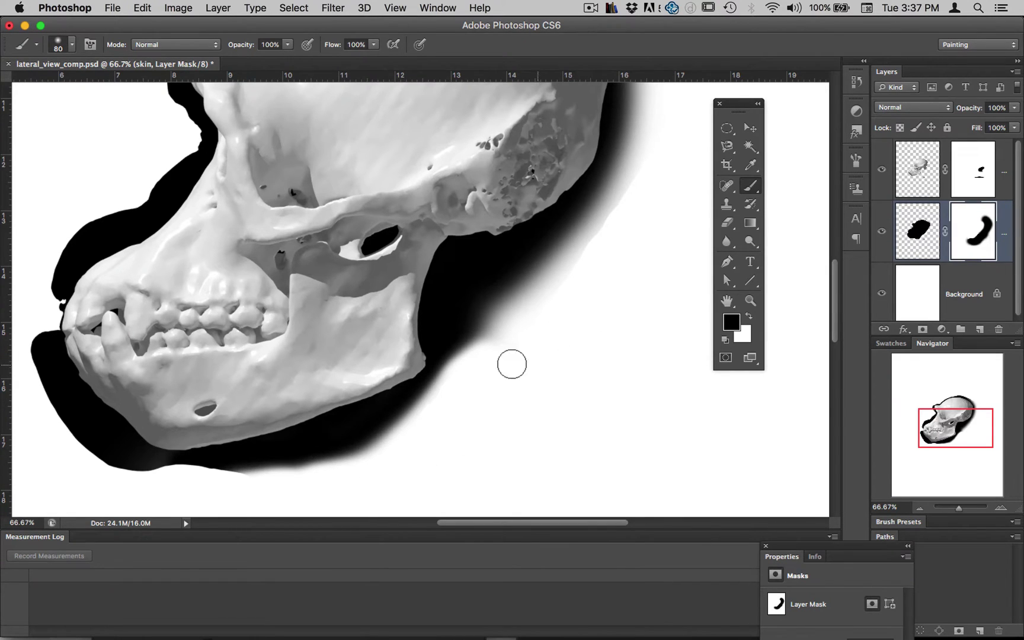
mouse_move(516, 348)
mouse_down()
mouse_move(484, 365)
mouse_move(584, 272)
mouse_move(607, 231)
mouse_move(578, 260)
mouse_move(603, 247)
mouse_up()
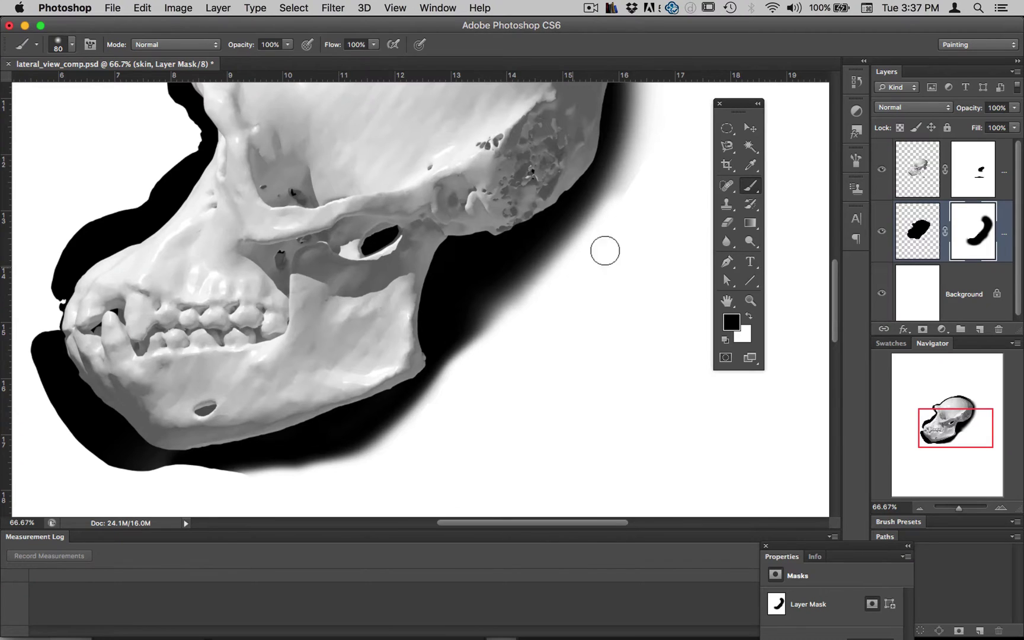
scroll(546, 388, down, 6)
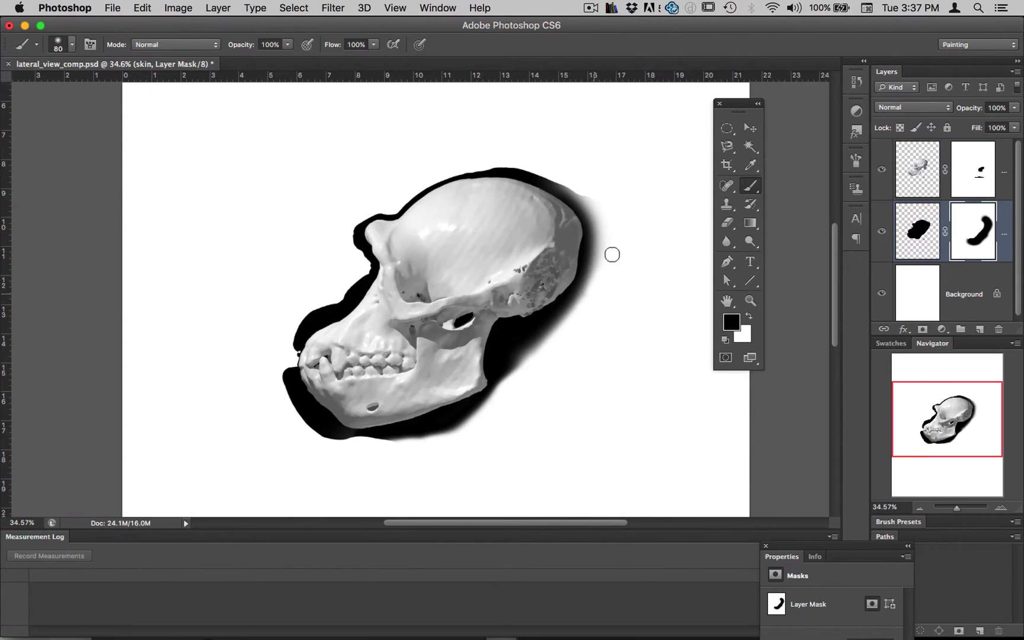
mouse_move(599, 194)
mouse_down()
mouse_move(609, 219)
mouse_move(581, 188)
mouse_move(612, 244)
mouse_move(607, 221)
mouse_move(598, 203)
mouse_move(621, 330)
mouse_up()
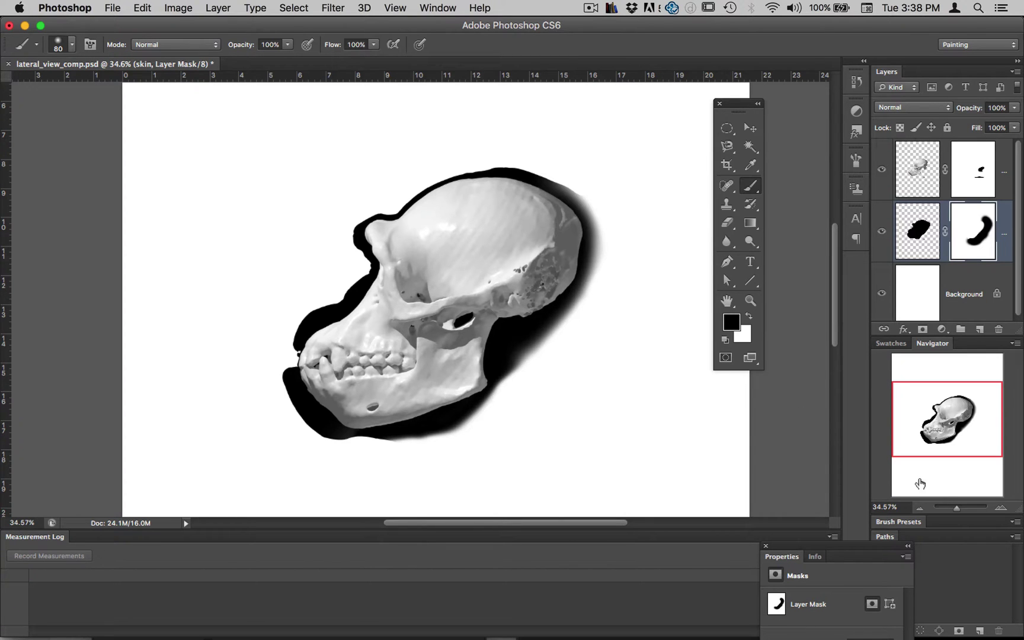
- Mask the thin skin remnant between the lips in front of the teeth with black, using the soft 80 px brush
click(1002, 508)
click(1001, 507)
click(1002, 508)
mouse_move(363, 400)
mouse_down()
mouse_move(443, 358)
mouse_move(748, 263)
mouse_up()
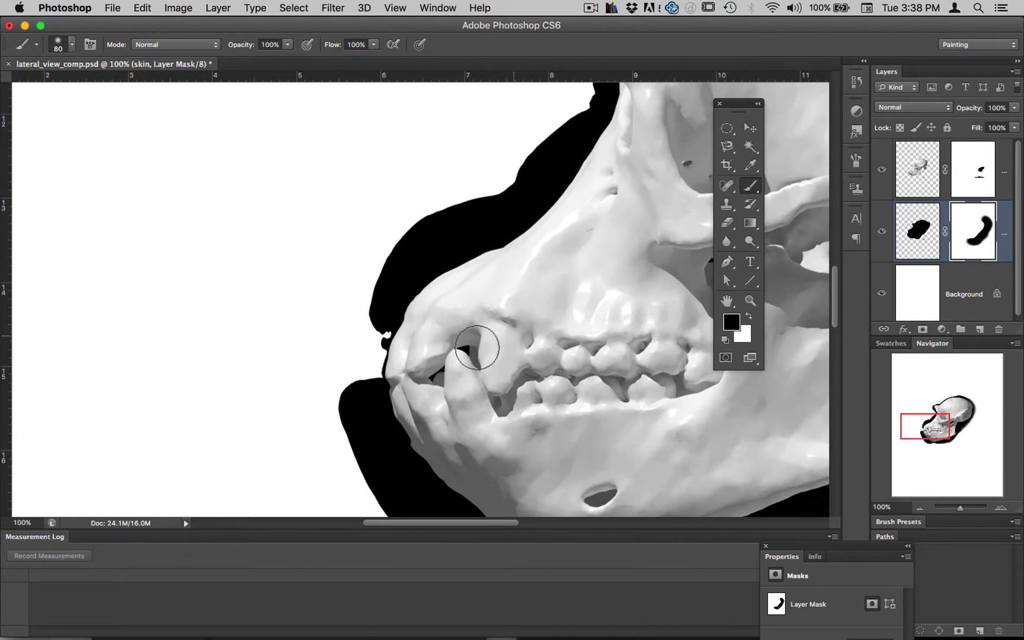
click(477, 348)
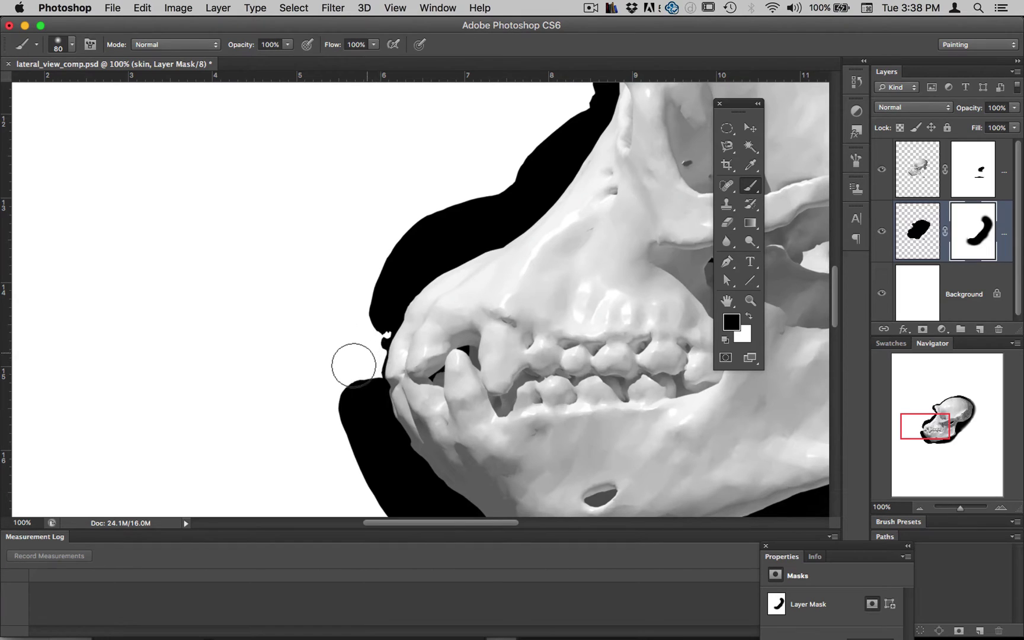
click(380, 362)
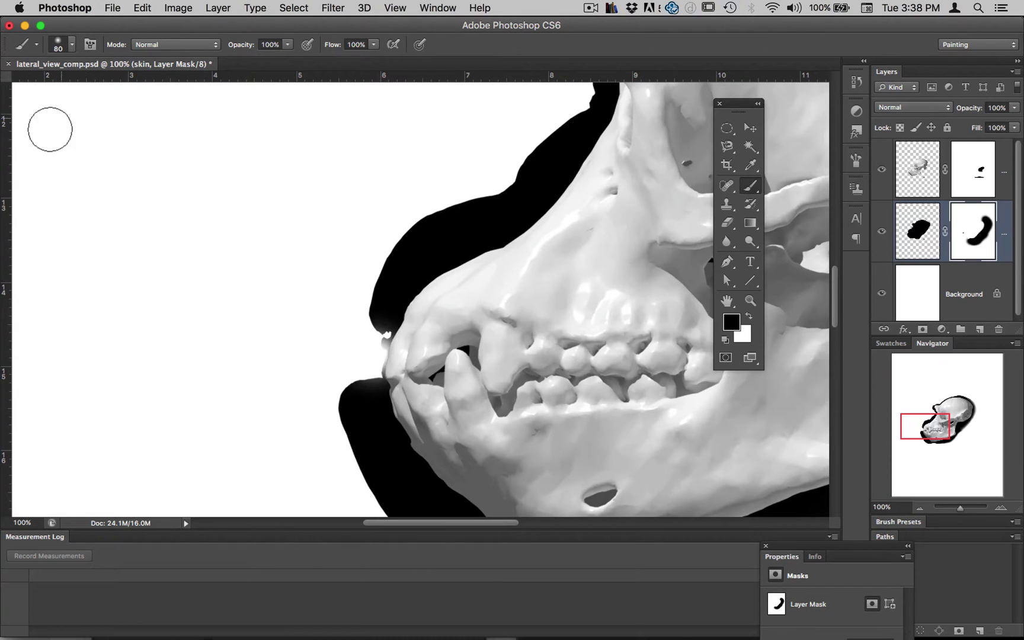
- Clear the remaining specks between the lips with a brush at 100% hardness, reduced to 45 px, and save the composite
click(73, 47)
drag(36, 123, 137, 121)
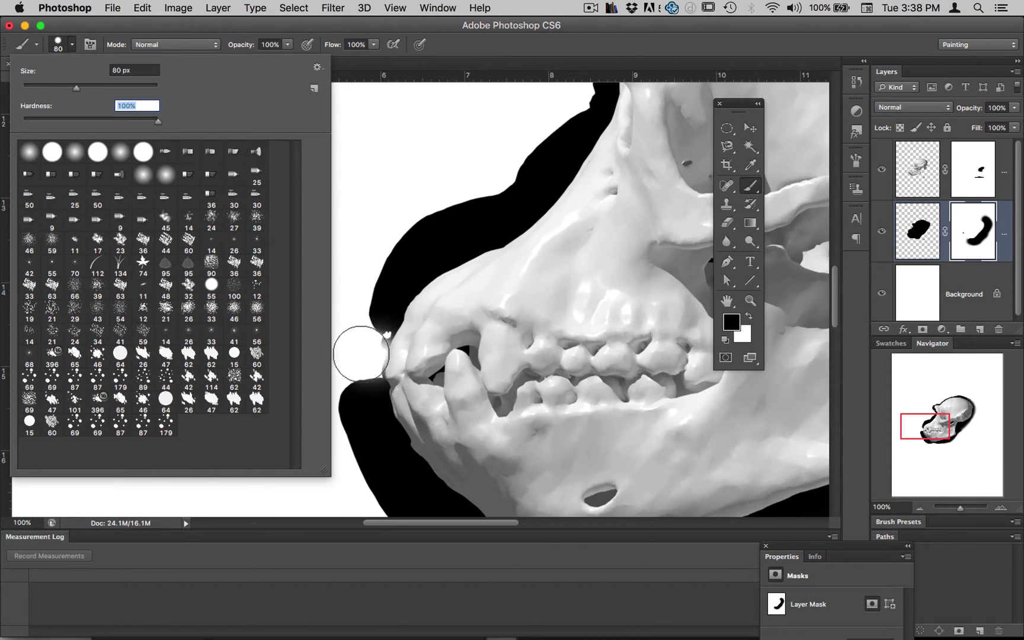
drag(329, 362, 309, 362)
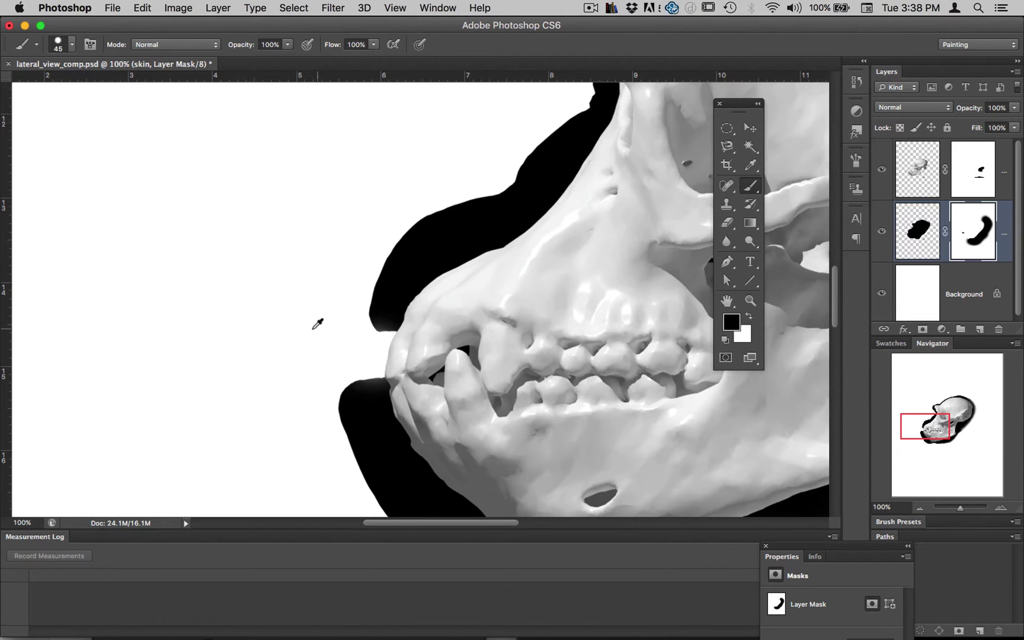
scroll(318, 324, down, 2)
scroll(317, 324, down, 4)
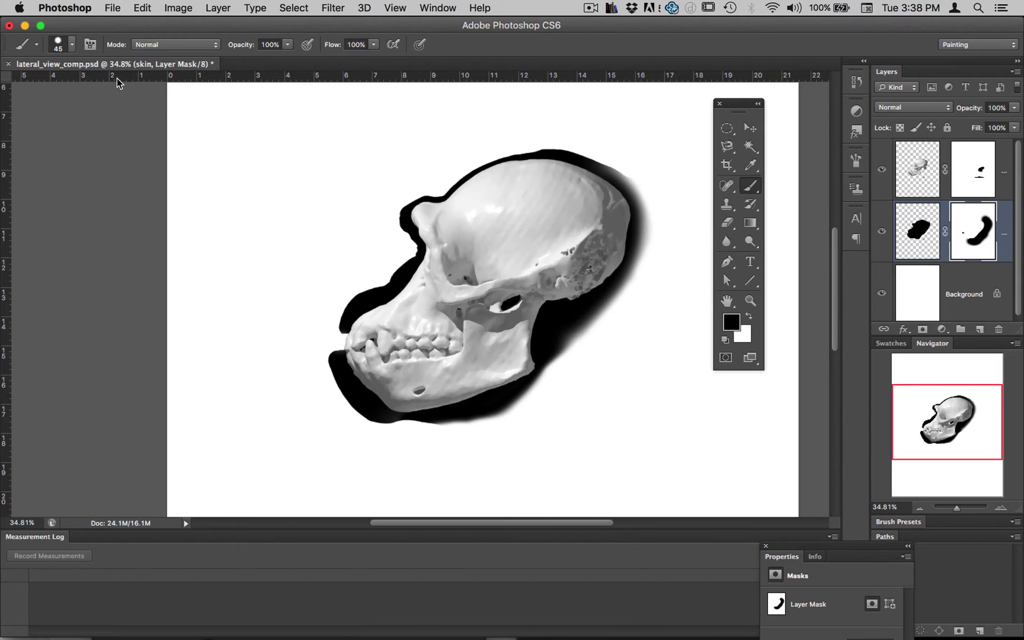
key(super+s)
- Crop the canvas closely around the skull and skin silhouette
scroll(454, 266, down, 3)
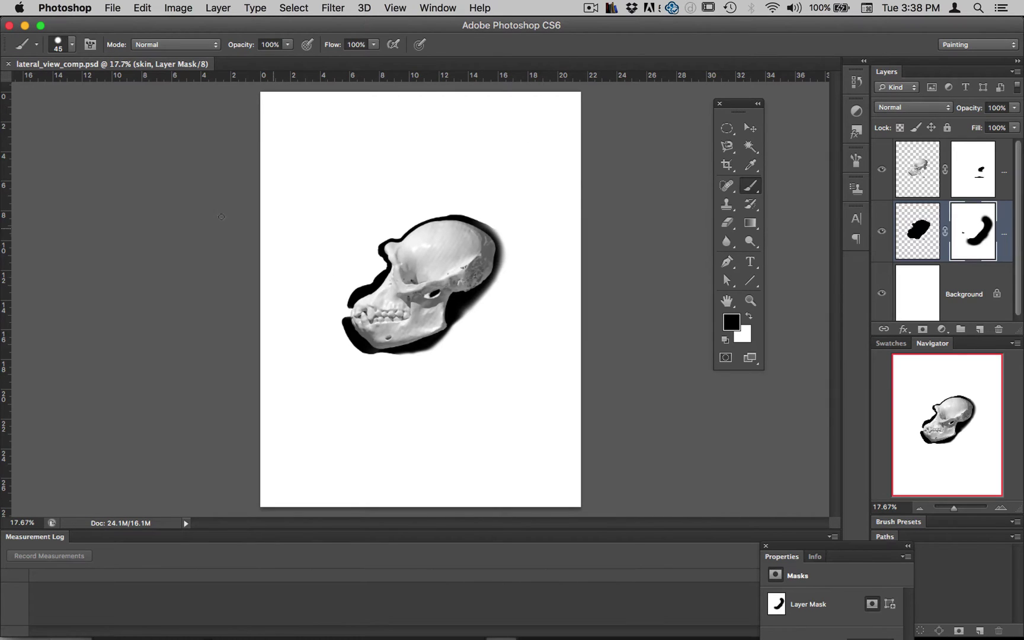
click(728, 167)
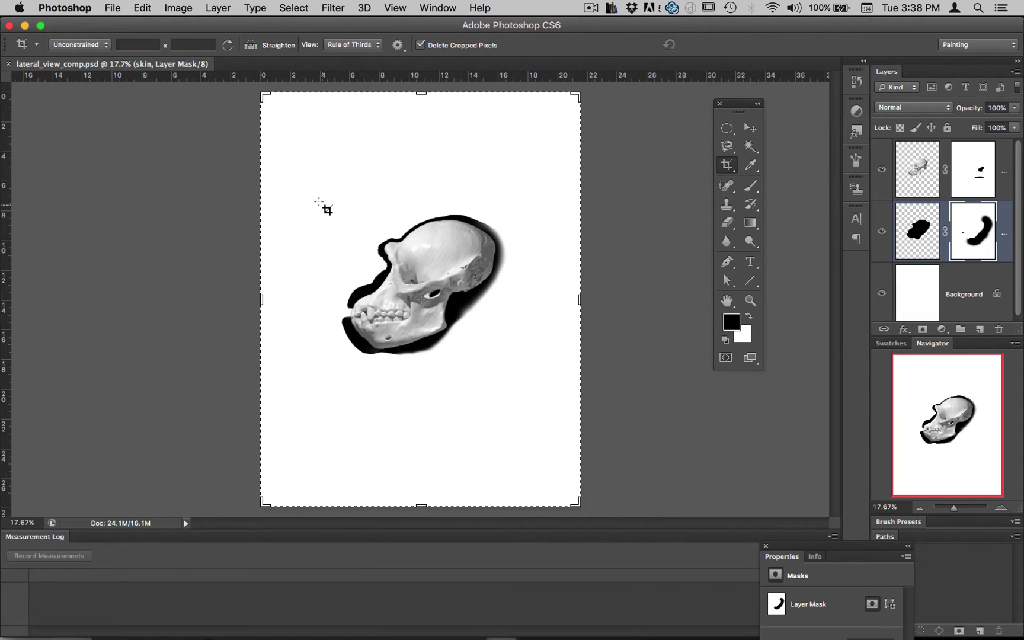
drag(322, 204, 512, 381)
drag(320, 213, 326, 212)
key(Return)
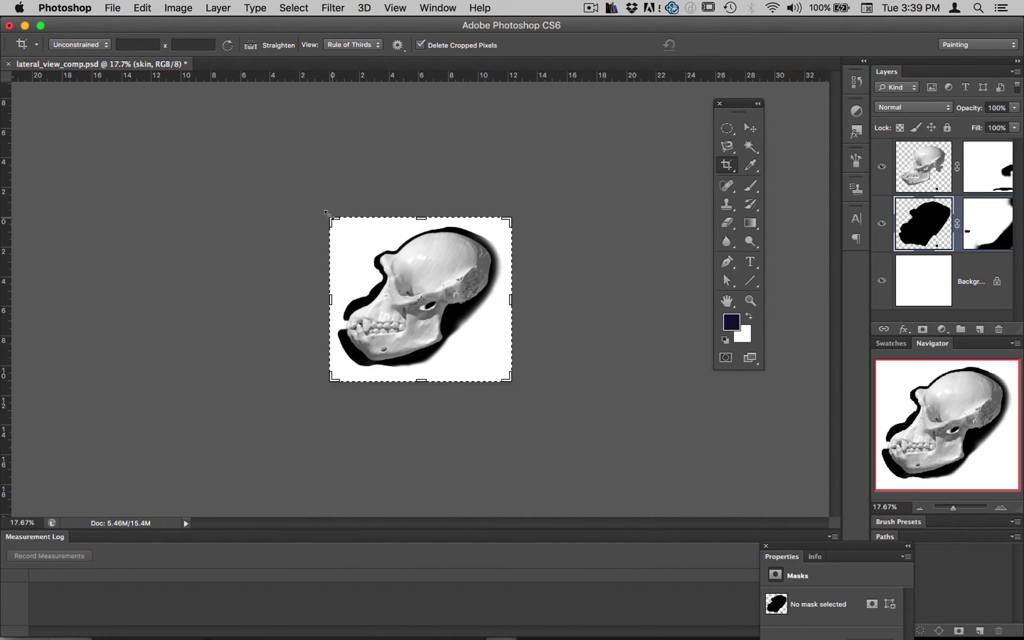
click(749, 130)
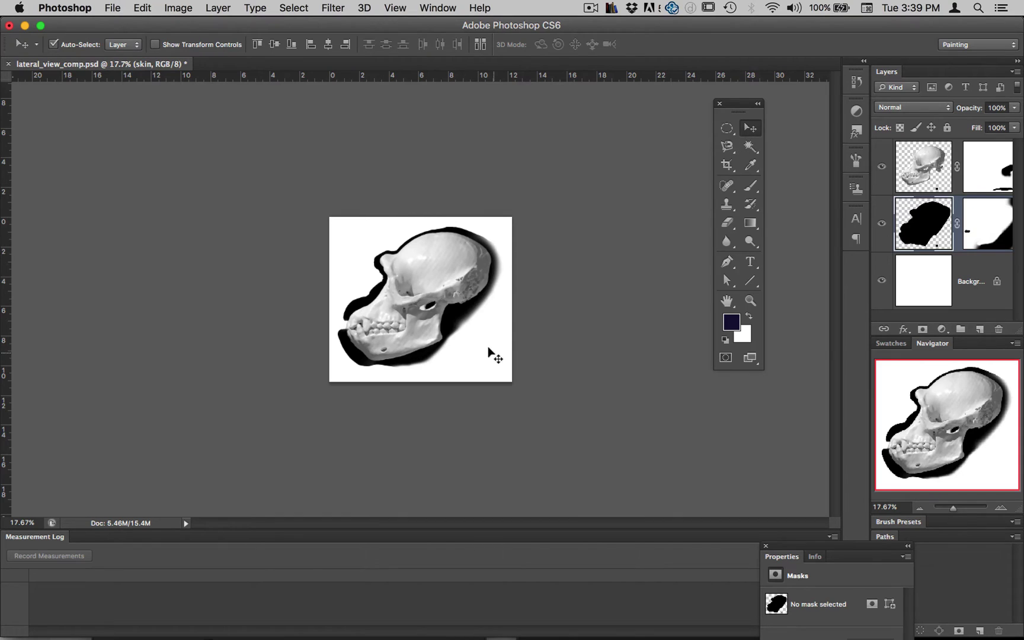
- Add an Outer Glow layer style to the skull layer
scroll(428, 348, up, 3)
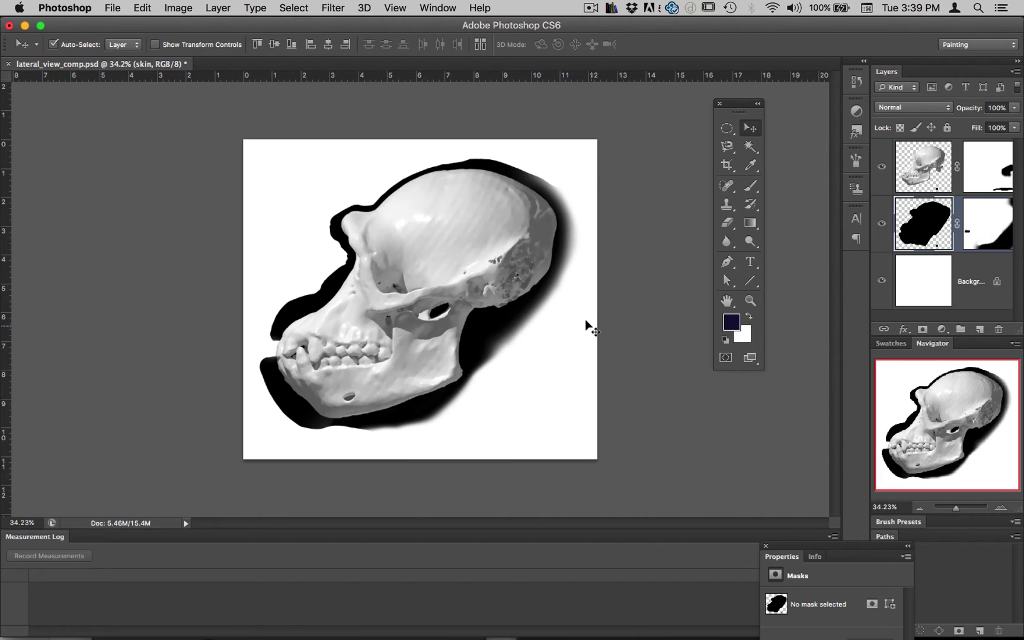
click(919, 170)
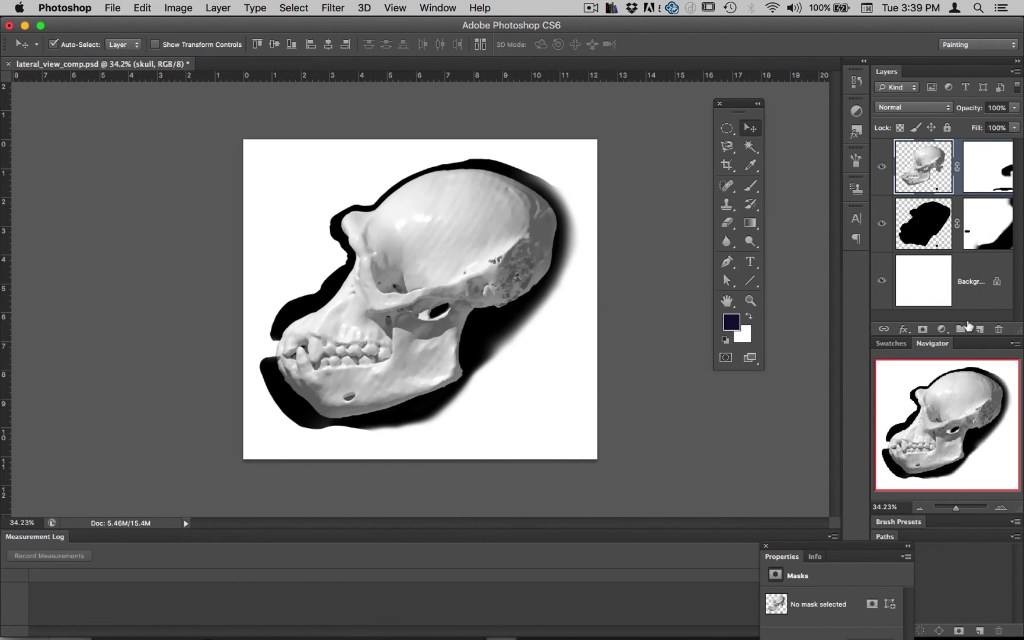
click(903, 329)
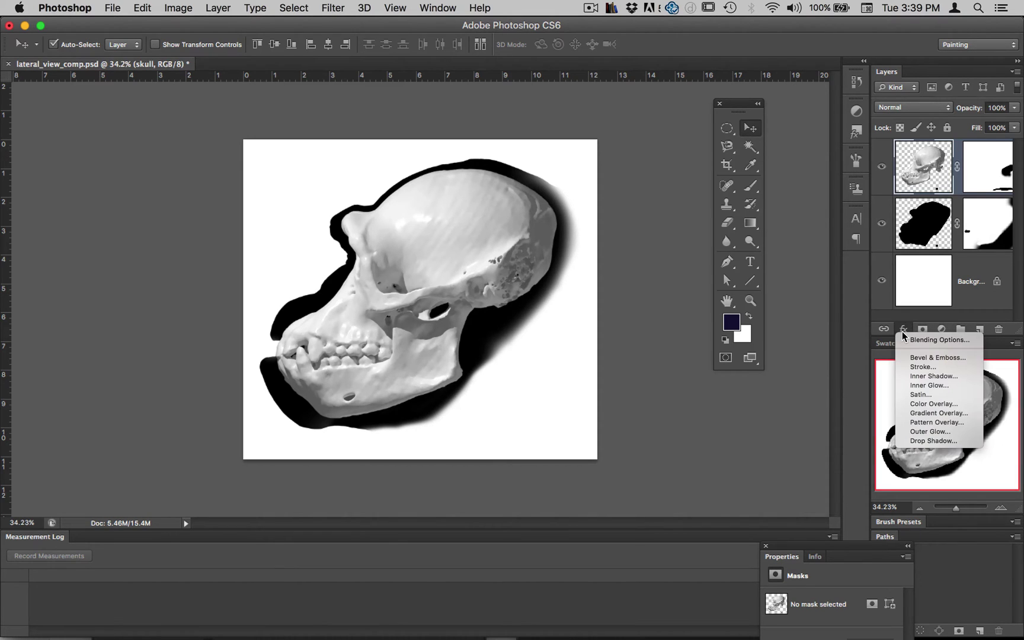
click(930, 433)
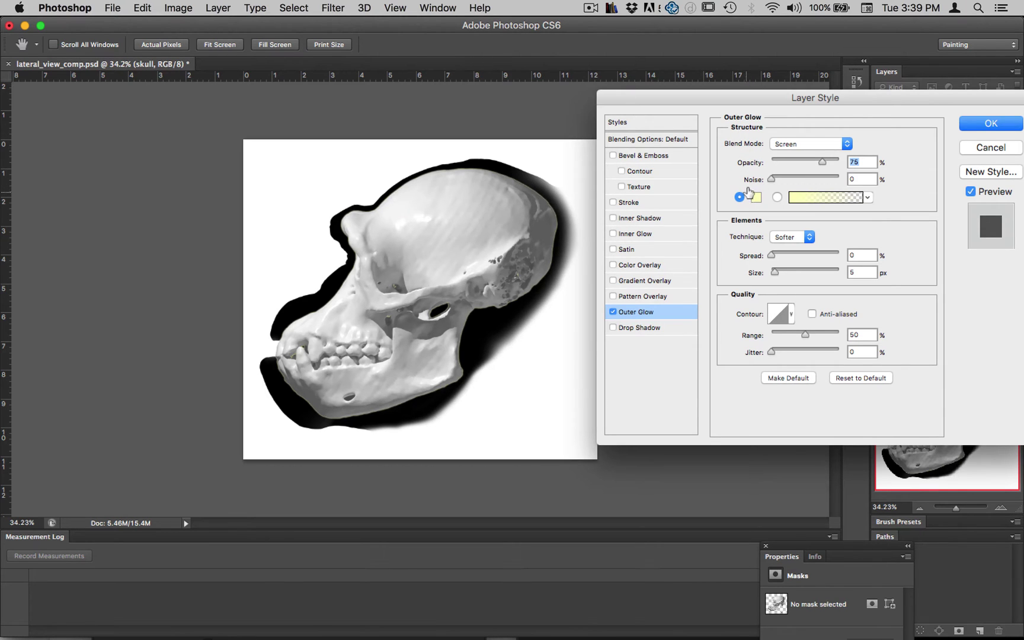
- Set the outer glow's color to white (ffffff) and its blend mode to Normal
click(754, 196)
drag(540, 296, 498, 218)
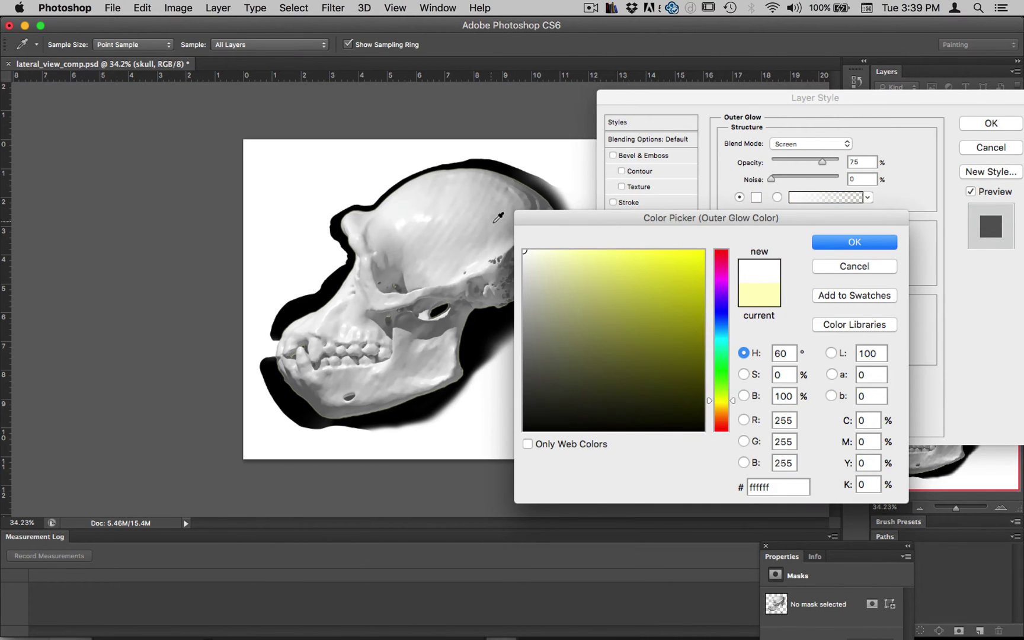
click(841, 244)
click(811, 144)
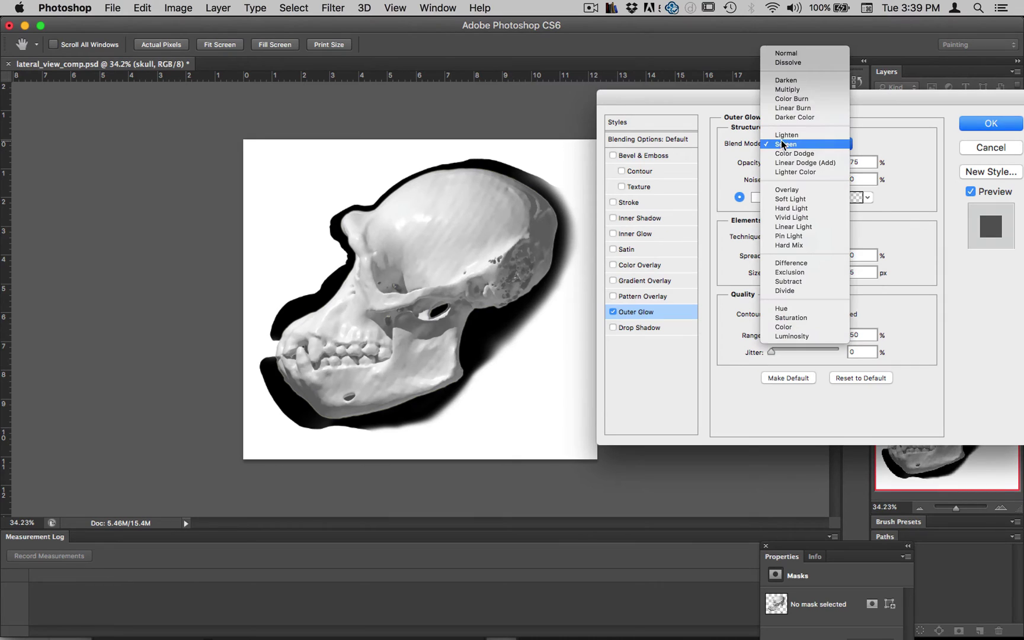
click(791, 52)
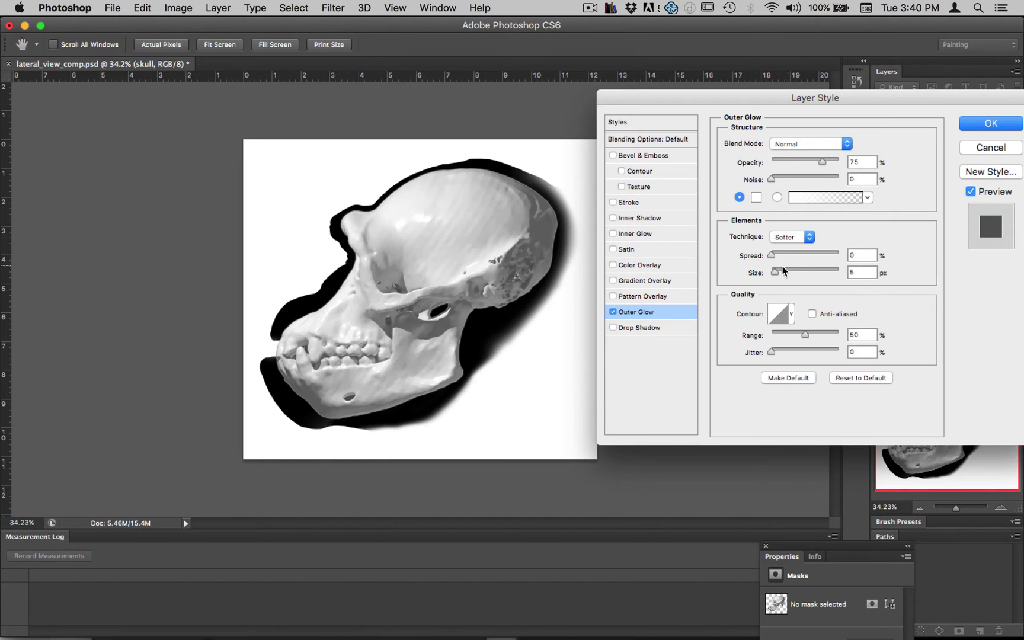
- Set the skull's outer glow to 2% spread and 18 px size, and apply the layer style
mouse_move(773, 271)
mouse_down()
mouse_move(817, 275)
mouse_move(788, 273)
mouse_move(795, 256)
mouse_move(775, 261)
mouse_move(820, 276)
mouse_move(785, 273)
mouse_move(772, 256)
mouse_up()
mouse_move(787, 259)
mouse_down()
mouse_move(814, 261)
mouse_move(772, 261)
mouse_move(778, 271)
mouse_up()
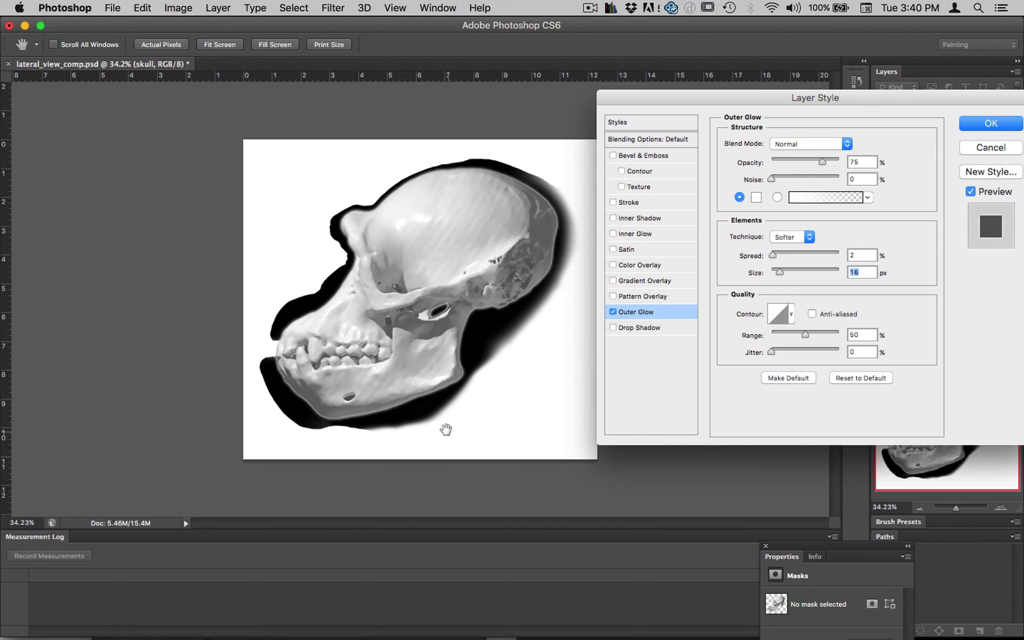
drag(778, 271, 779, 272)
click(990, 123)
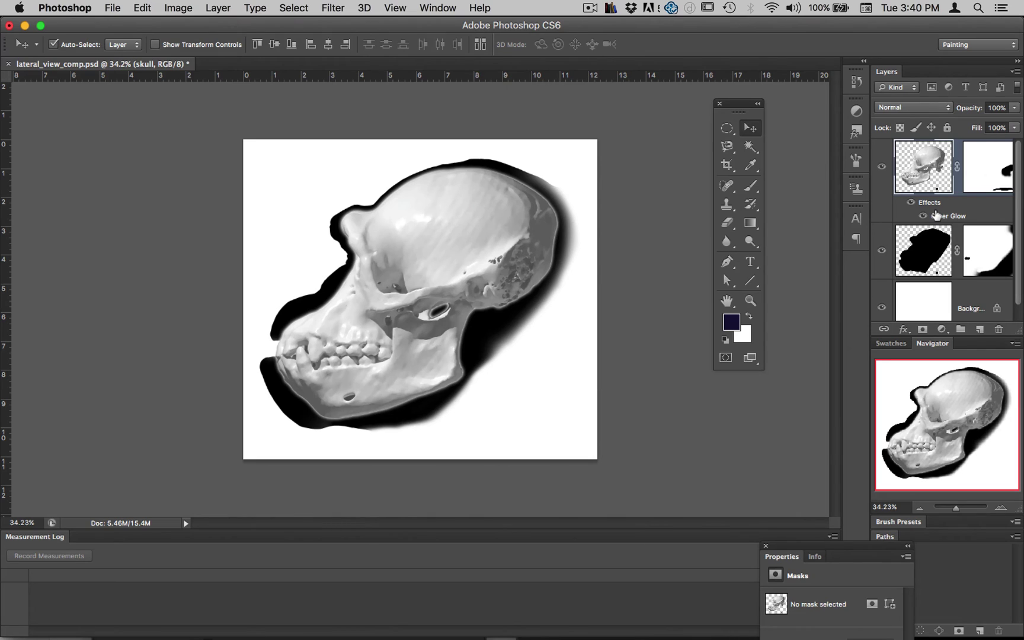
- Set the opacity of the skull layer's outer glow to 80% and save the composite
double_click(936, 215)
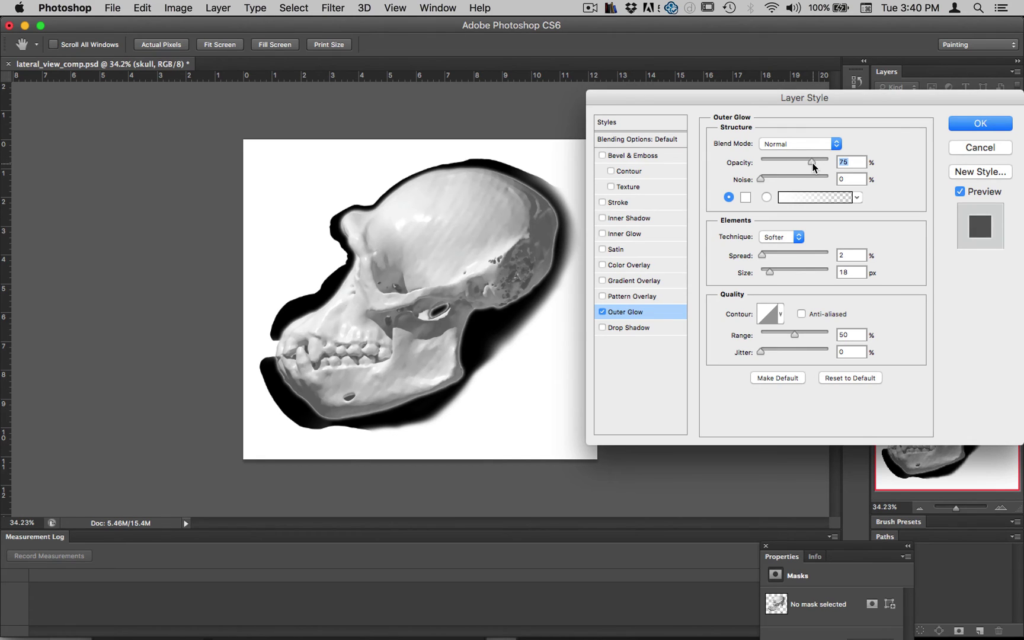
drag(811, 164, 881, 170)
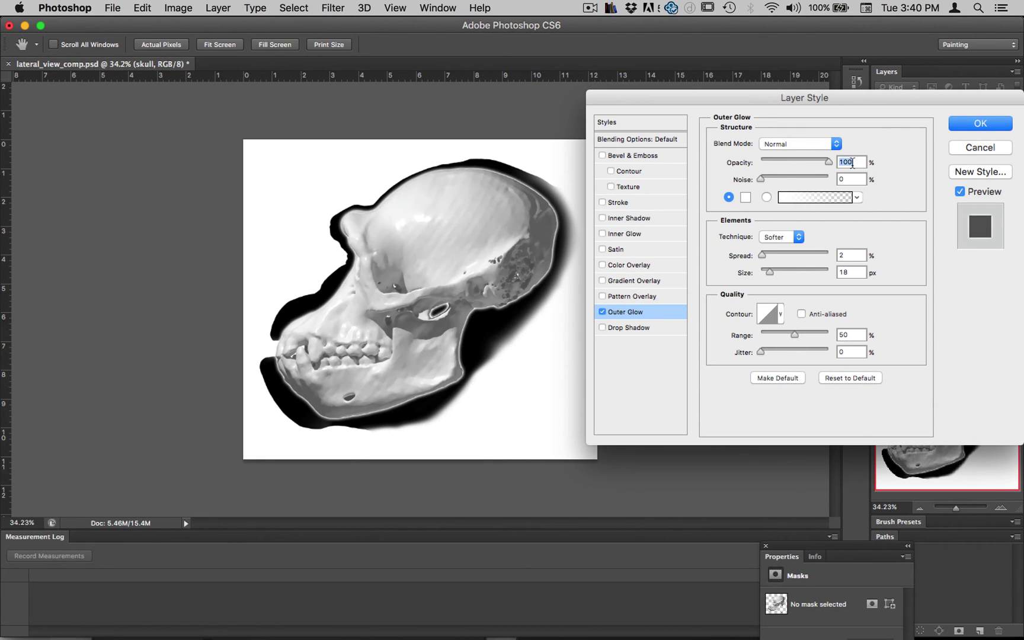
text(80)
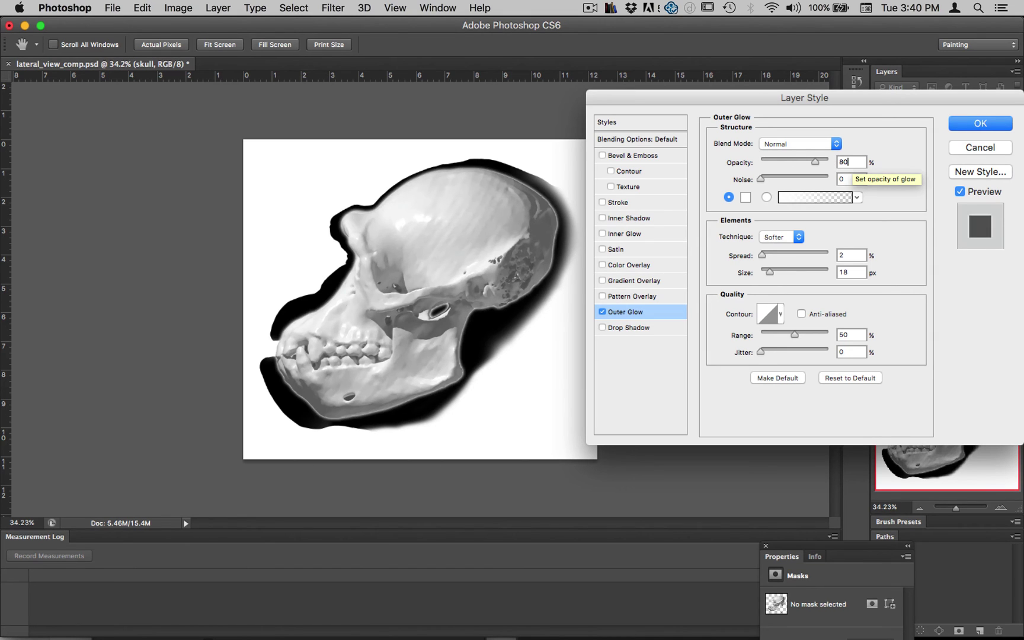
click(980, 123)
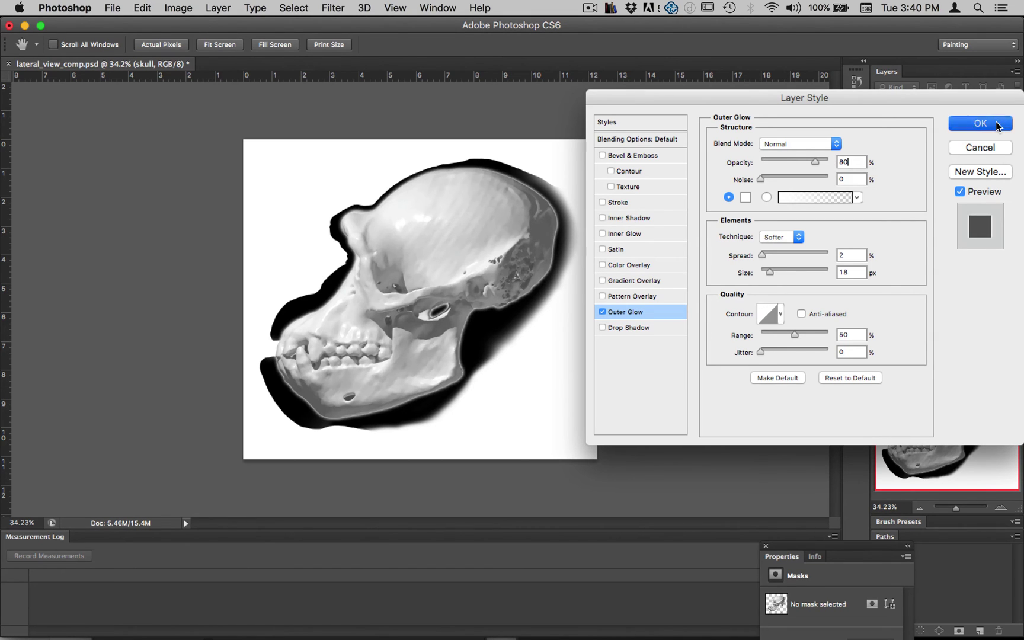
key(super+s)
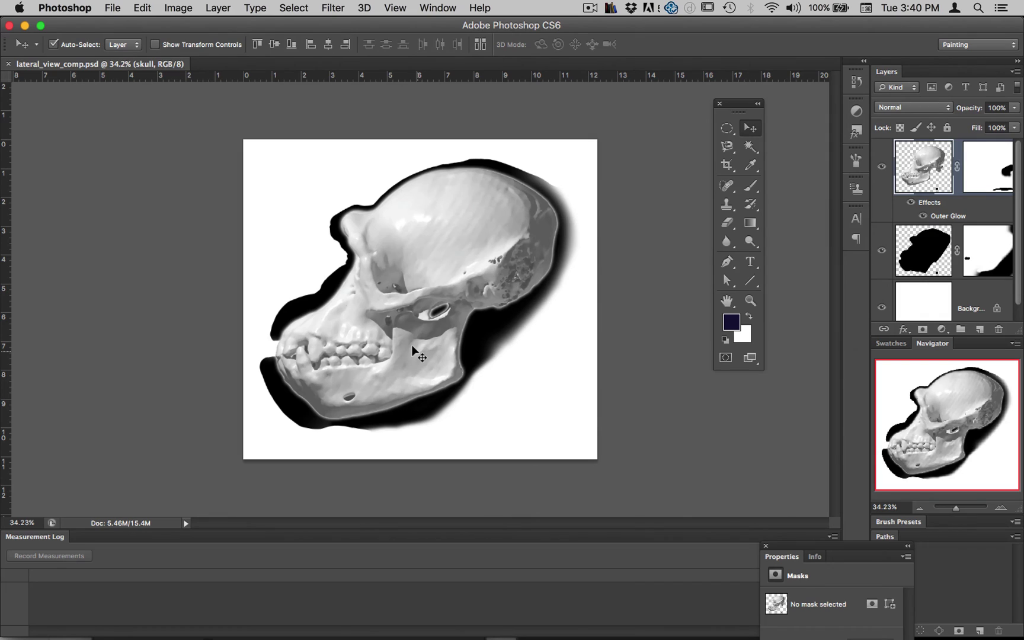